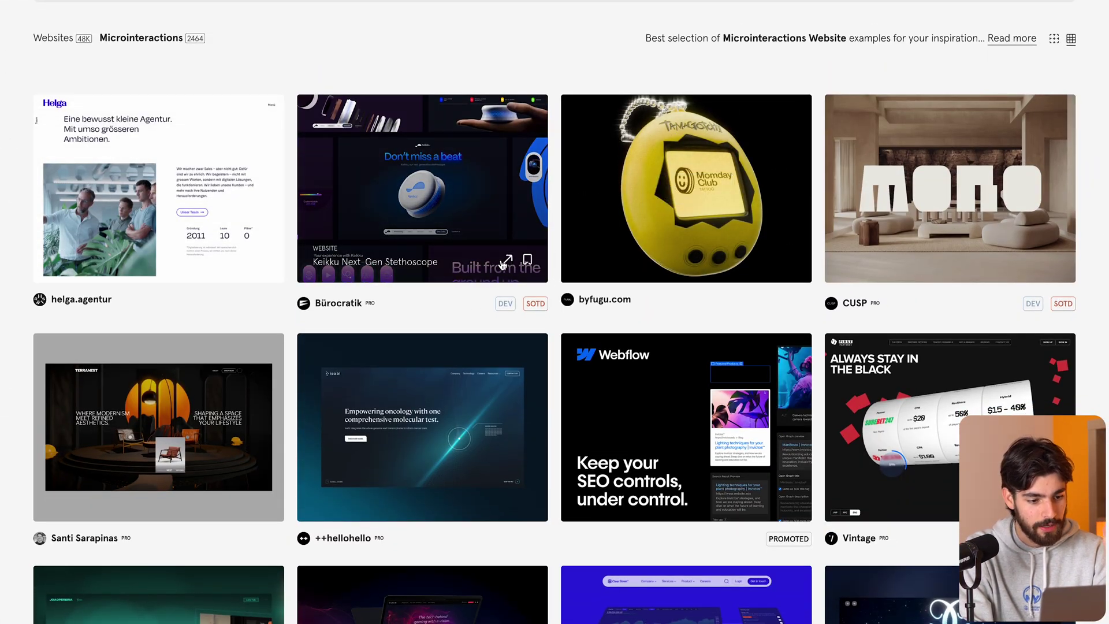
Open the Keikku Next-Gen Stethoscope website from the microinteractions gallery and examine how its hero product animates on scroll
left_click(506, 263)
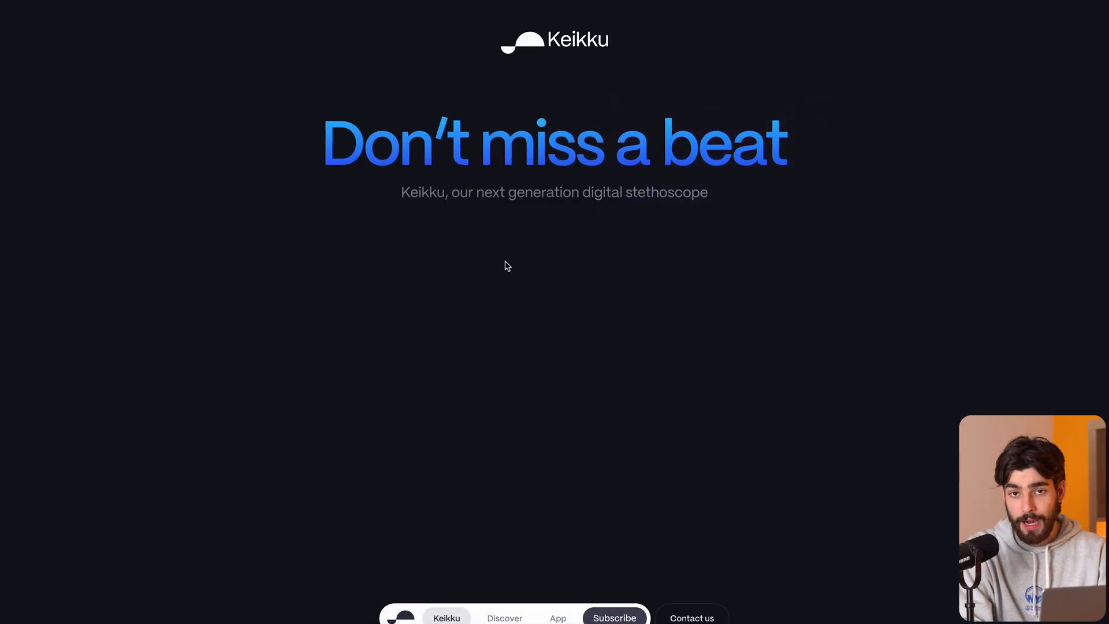
left_click(739, 153)
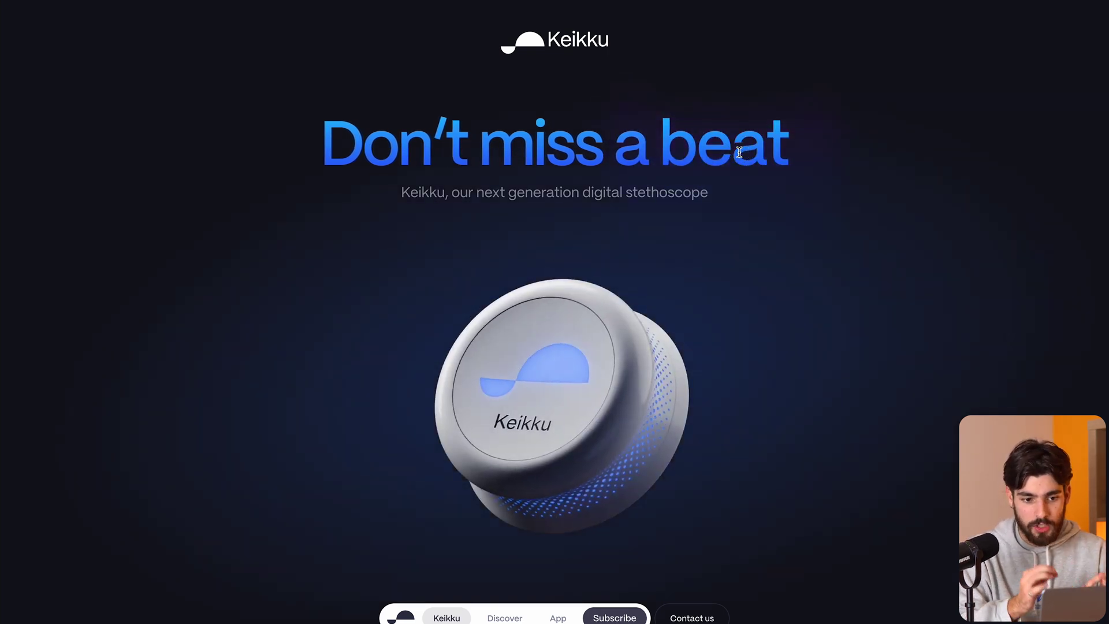
scroll(739, 153, "down", 5)
scroll(739, 153, "down", 5)
scroll(739, 152, "up", 7)
scroll(556, 280, "down", 4)
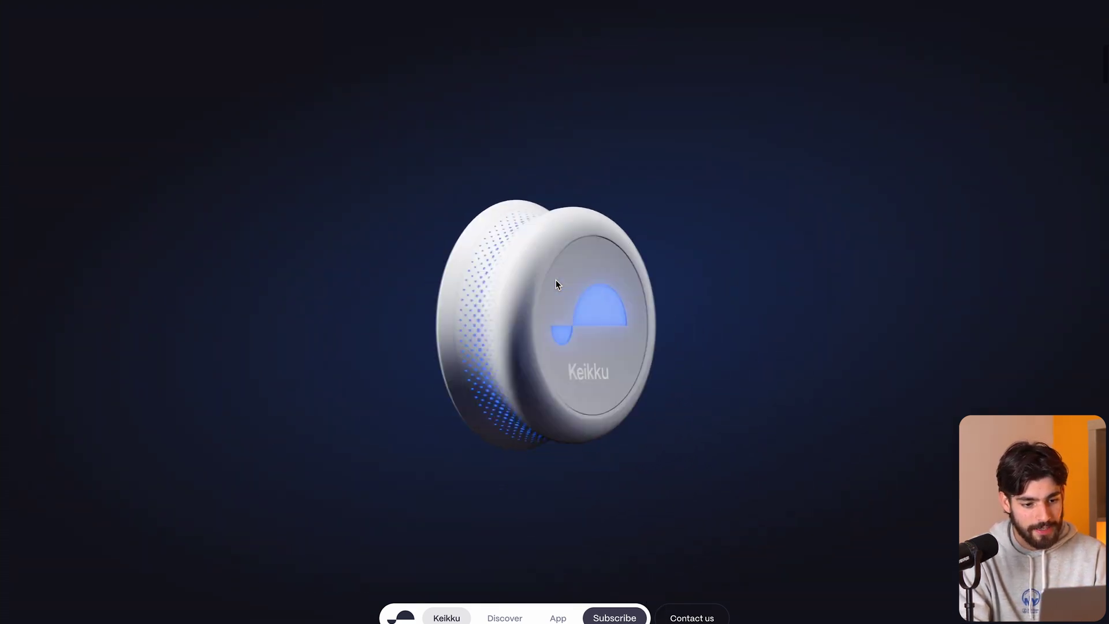
scroll(556, 279, "down", 6)
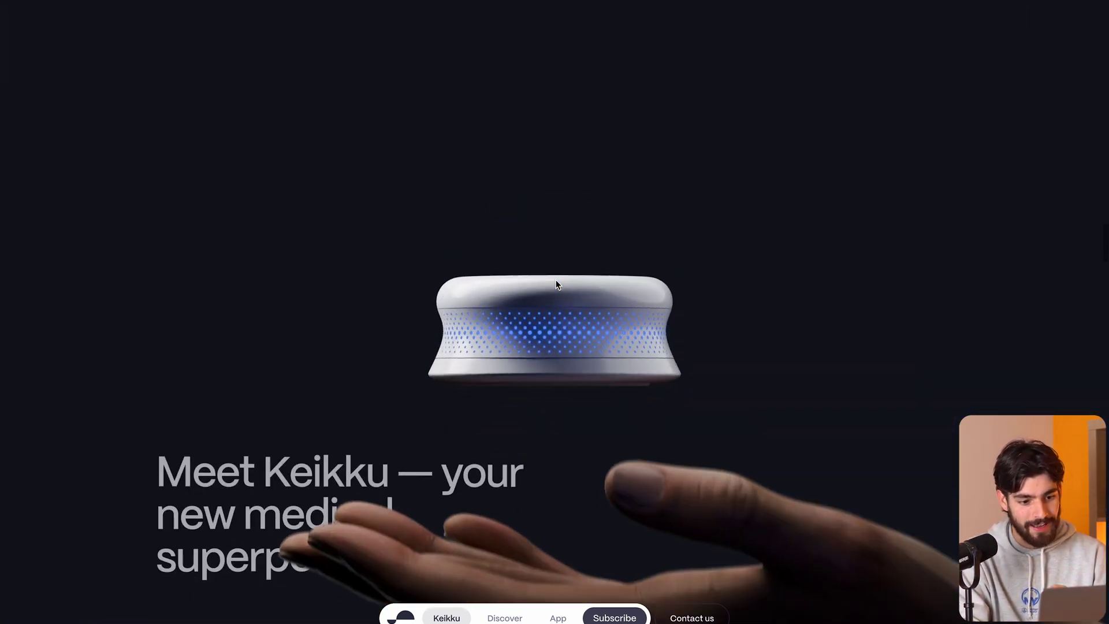
Examine the scroll animations in the Keikku page's experience, feature and app sections
scroll(555, 279, "down", 8)
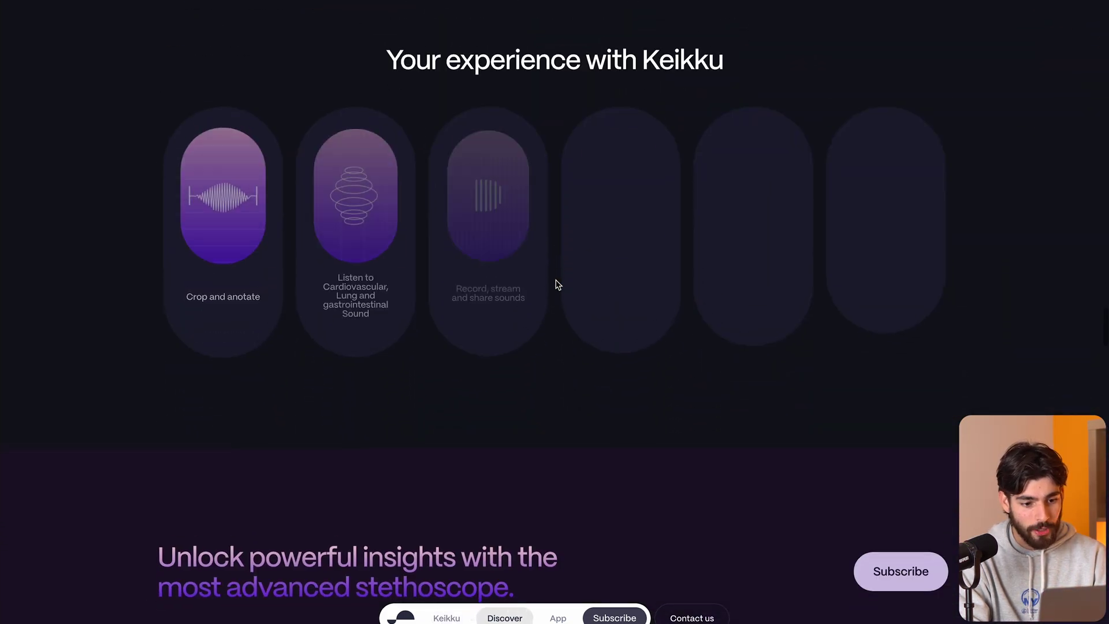
scroll(557, 284, "down", 10)
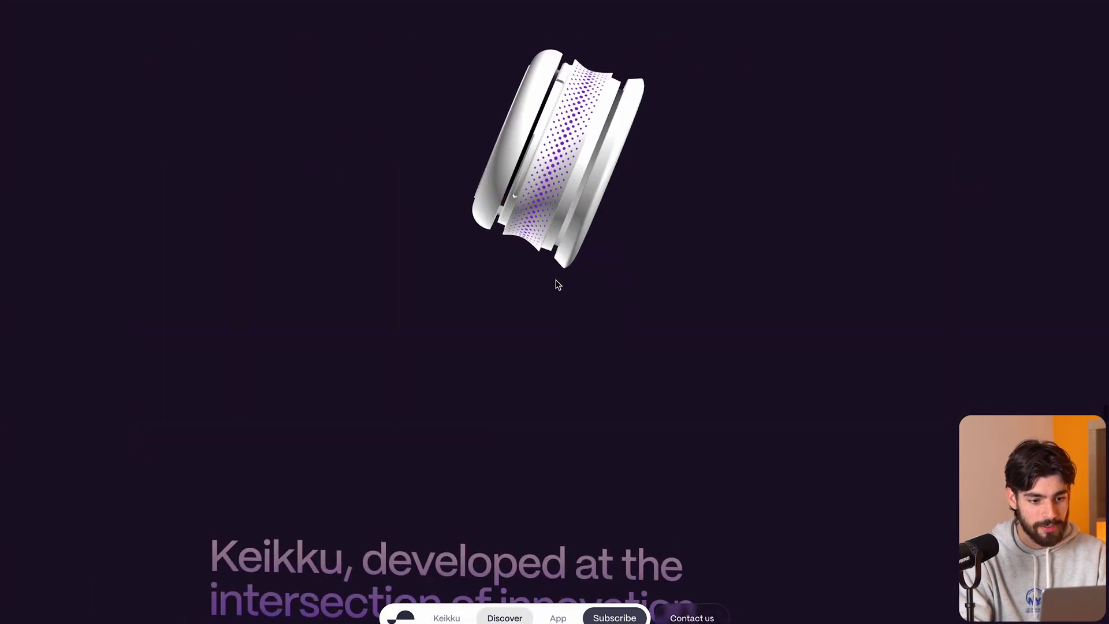
scroll(557, 284, "down", 10)
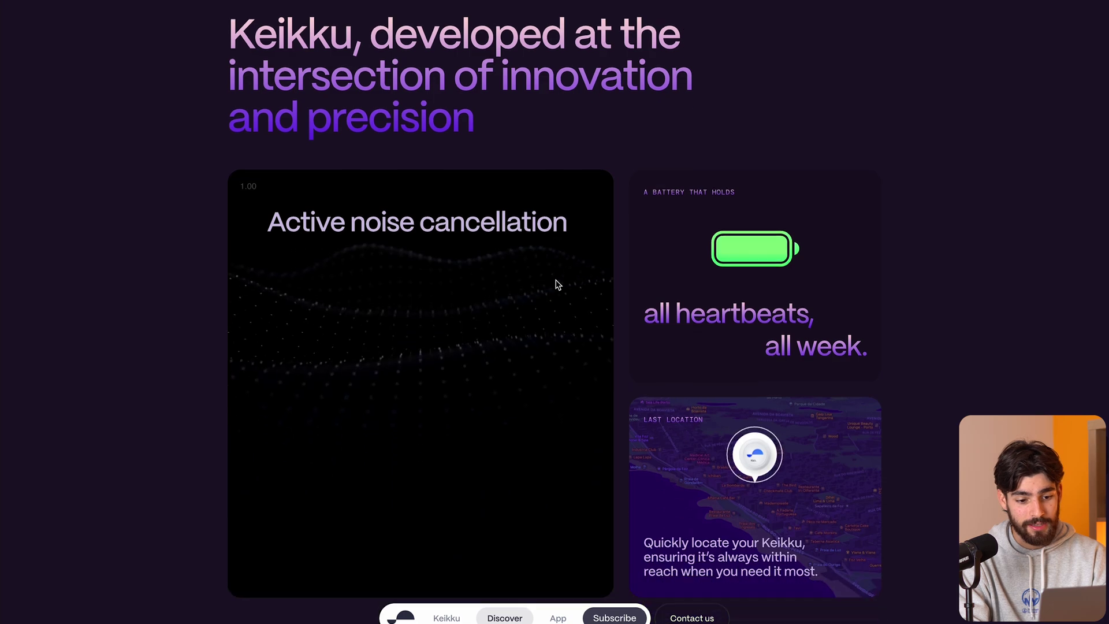
scroll(558, 284, "down", 10)
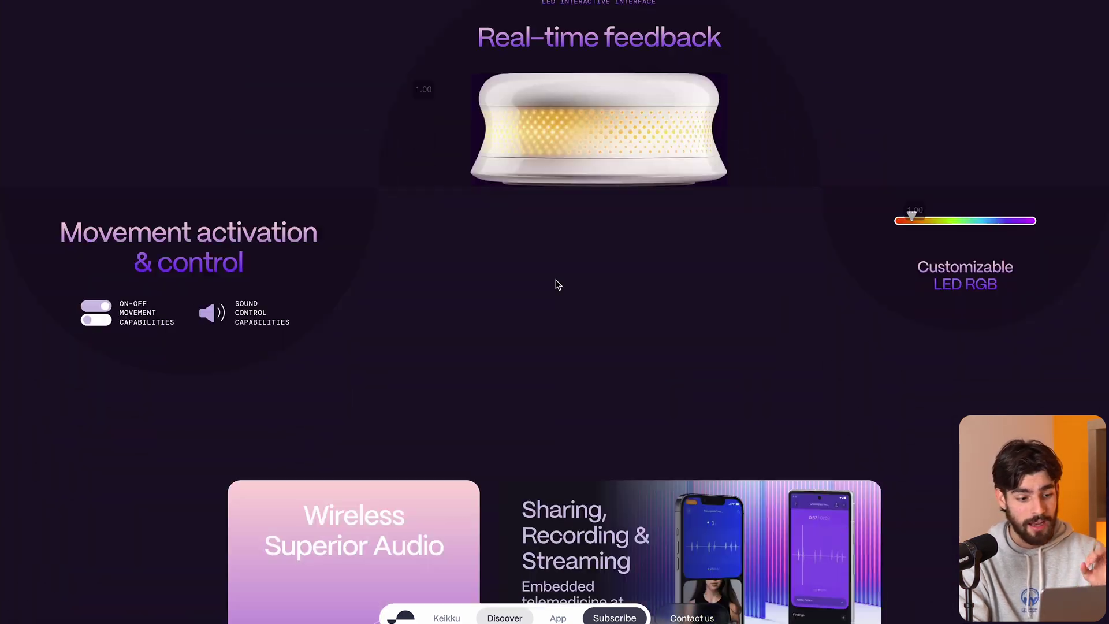
scroll(558, 284, "down", 4)
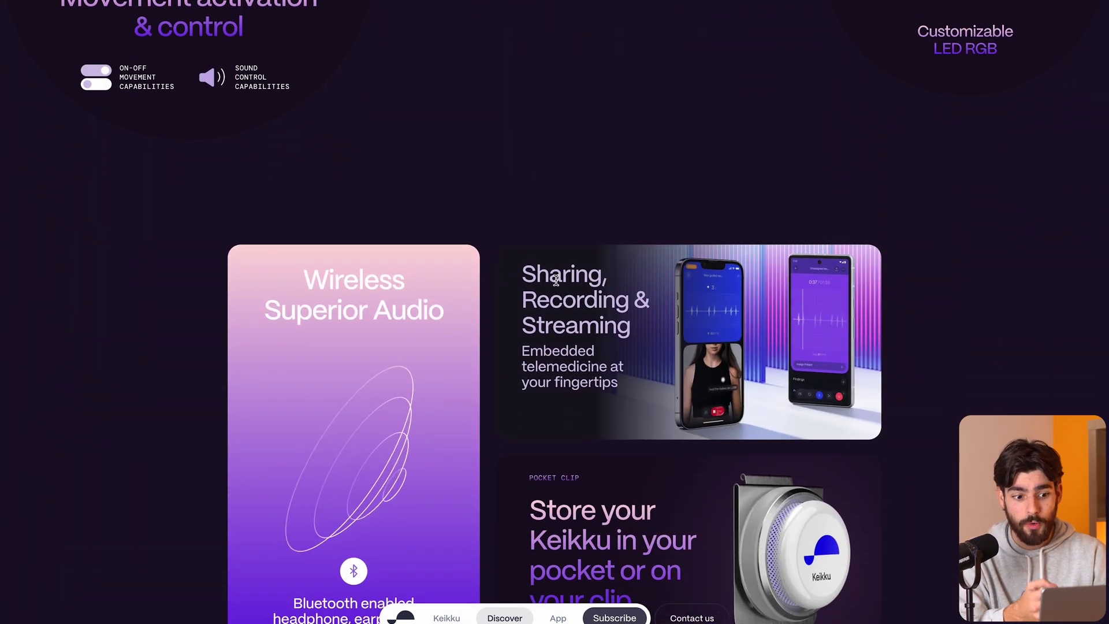
scroll(555, 281, "down", 10)
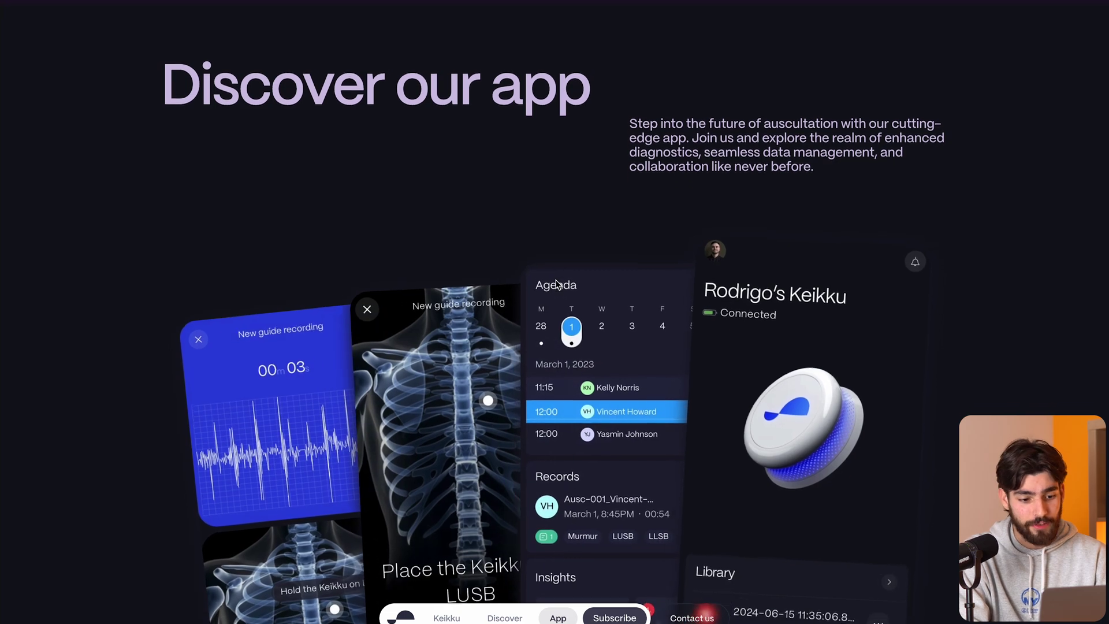
scroll(556, 283, "down", 5)
scroll(391, 367, "down", 15)
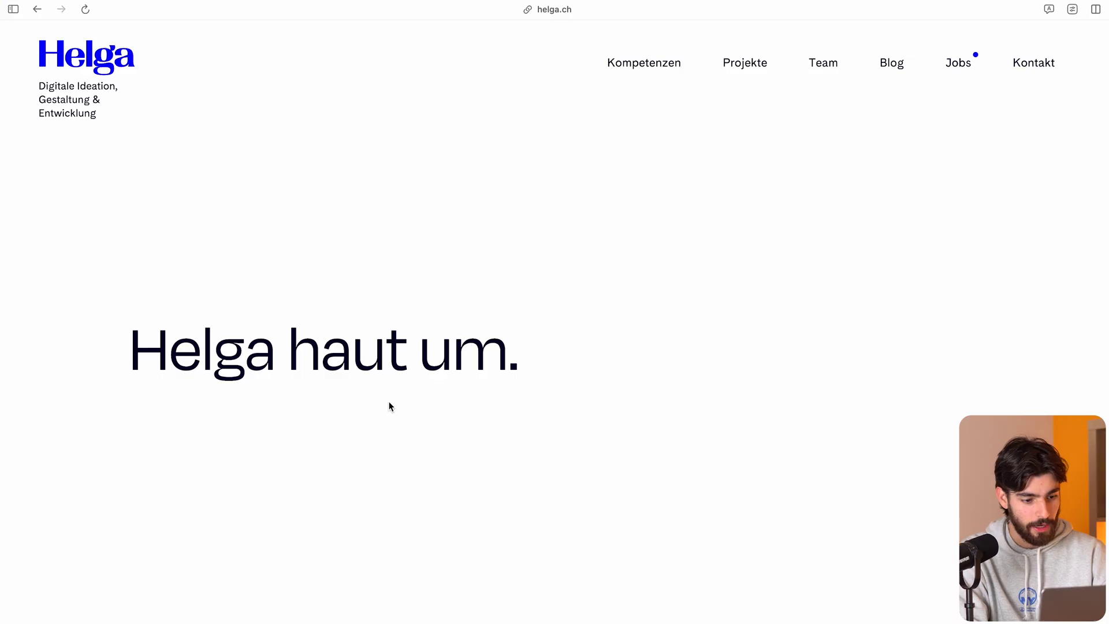
Try translating the helga.ch page to English, and reload the page in its original language
key("super+r")
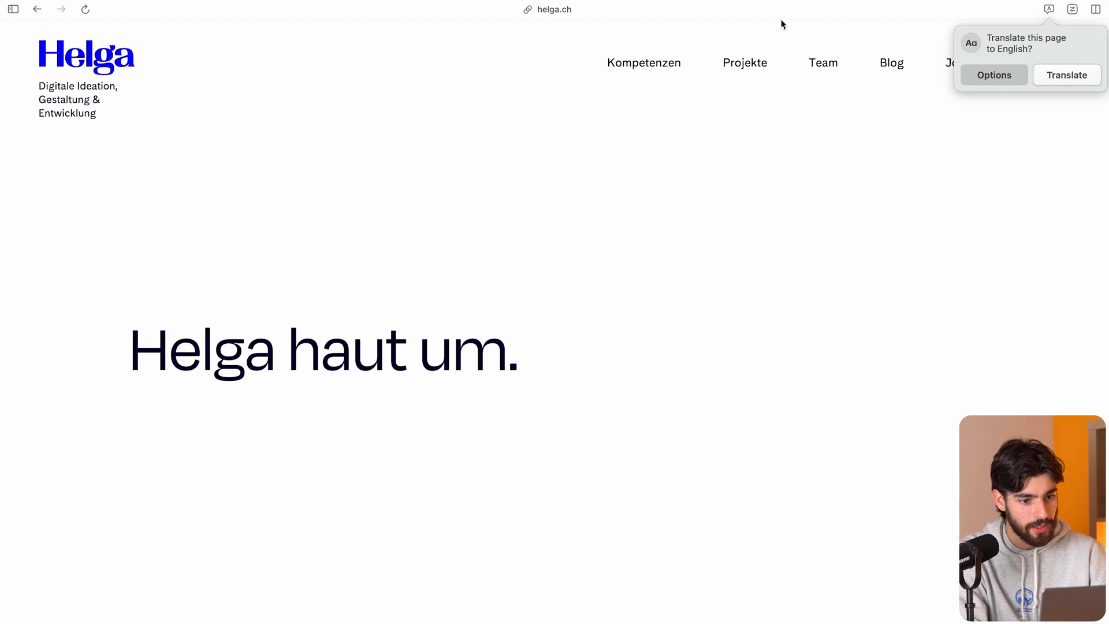
left_click(1061, 81)
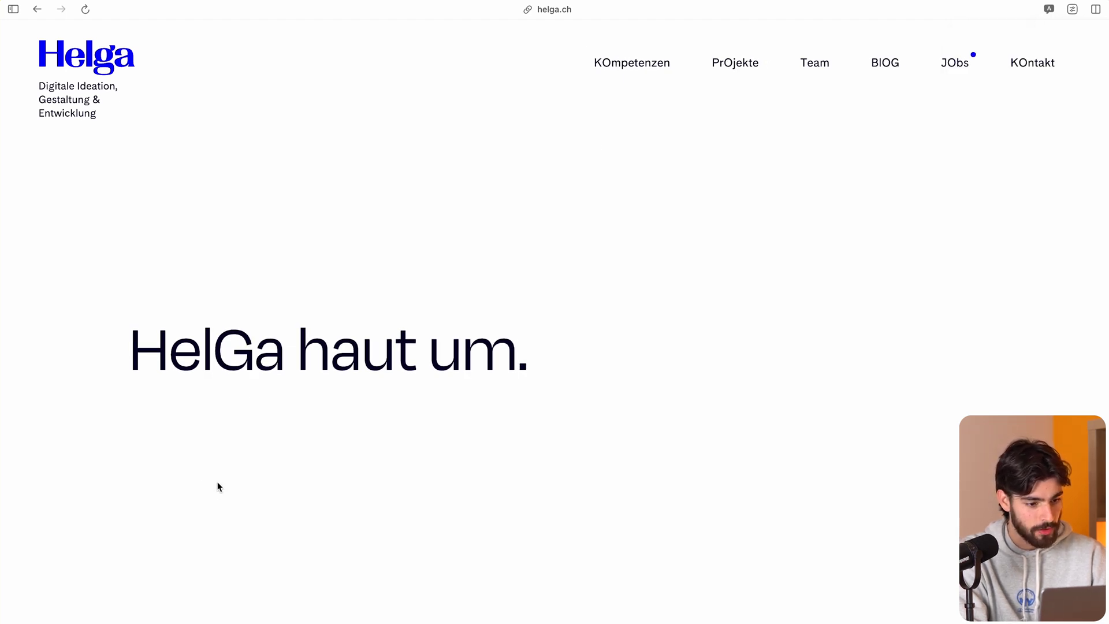
scroll(217, 486, "down", 5)
scroll(217, 486, "up", 5)
key("super+r")
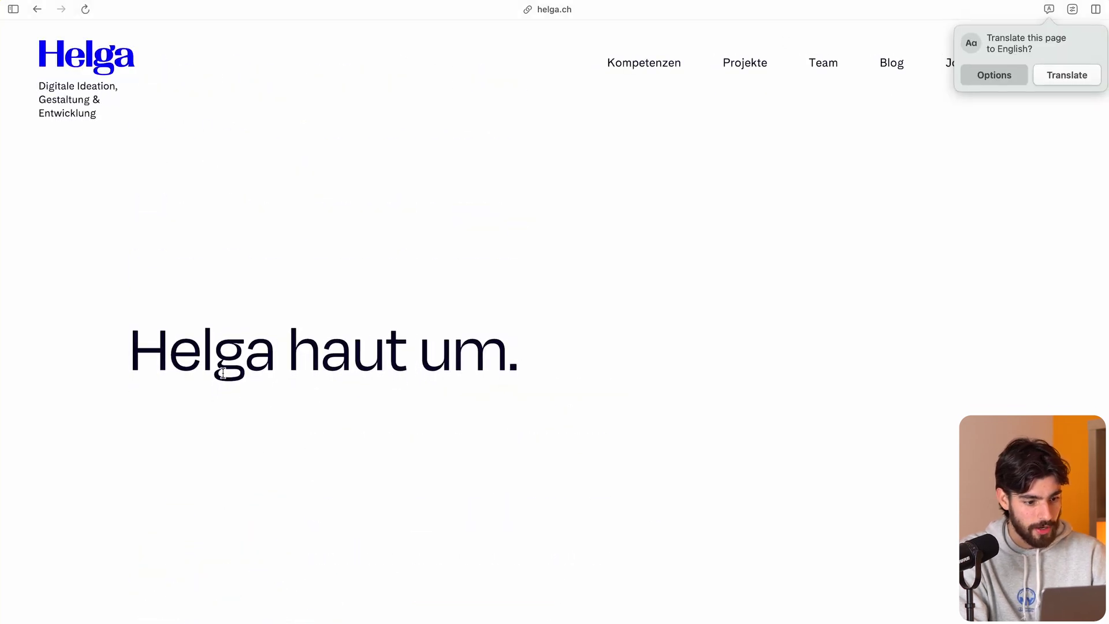
Examine the headline and the appear animations of the project and team sections on the Helga home page
left_click_drag(214, 349, 549, 362)
left_click(456, 411)
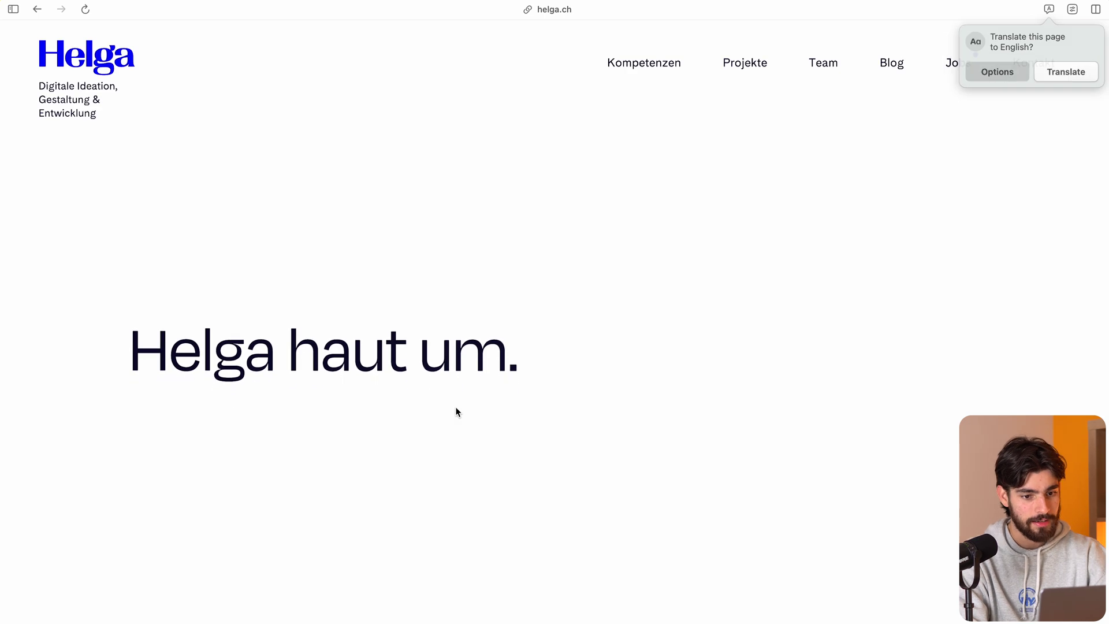
scroll(337, 370, "down", 15)
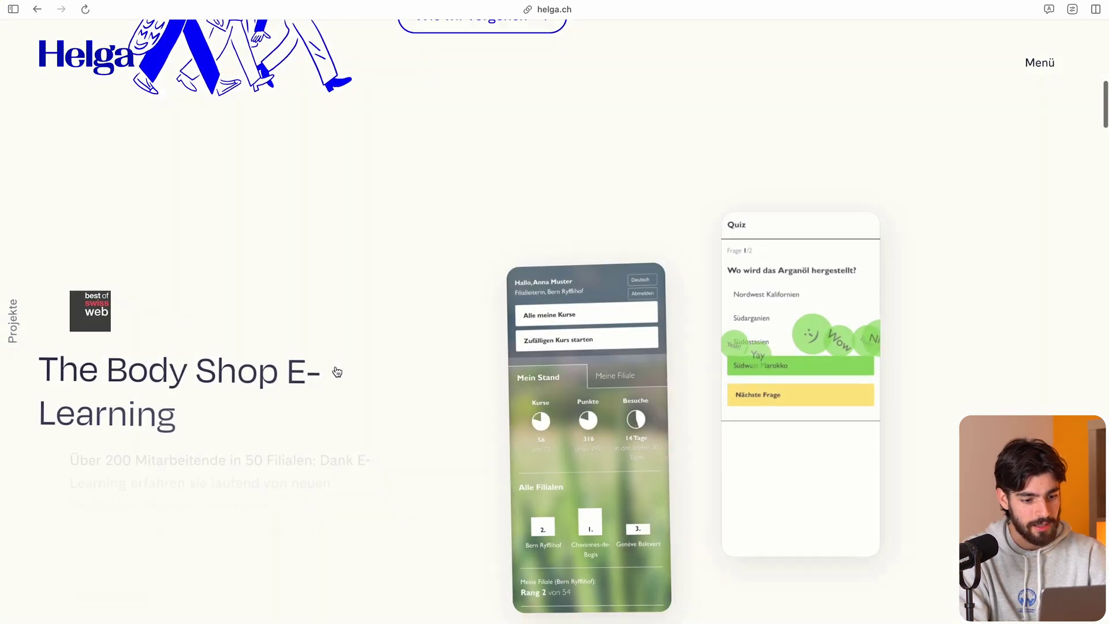
scroll(336, 371, "down", 15)
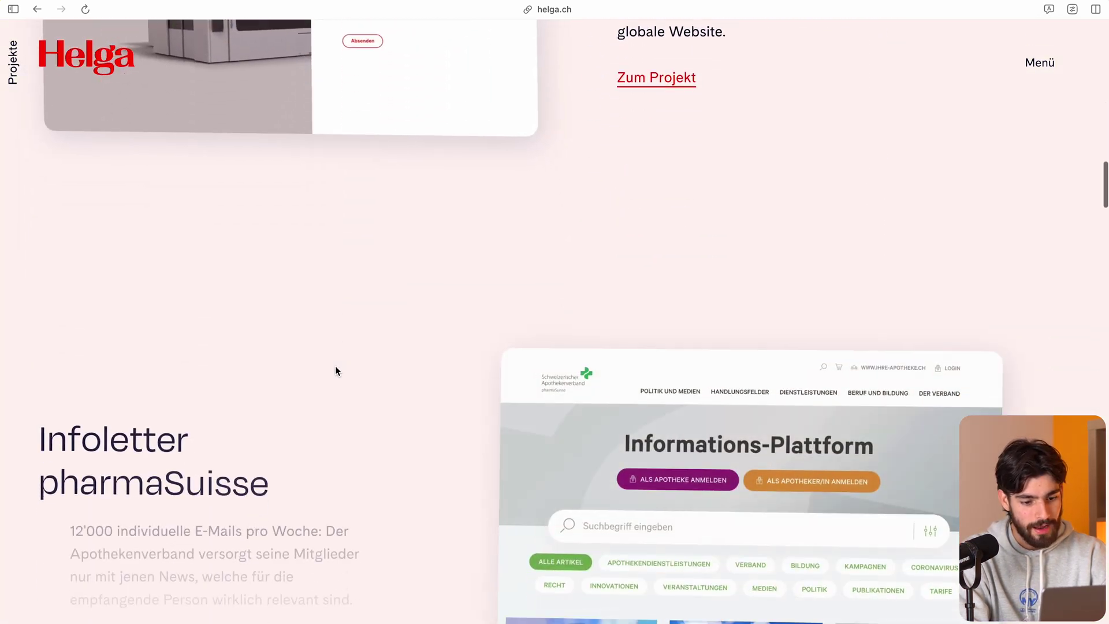
scroll(337, 370, "down", 20)
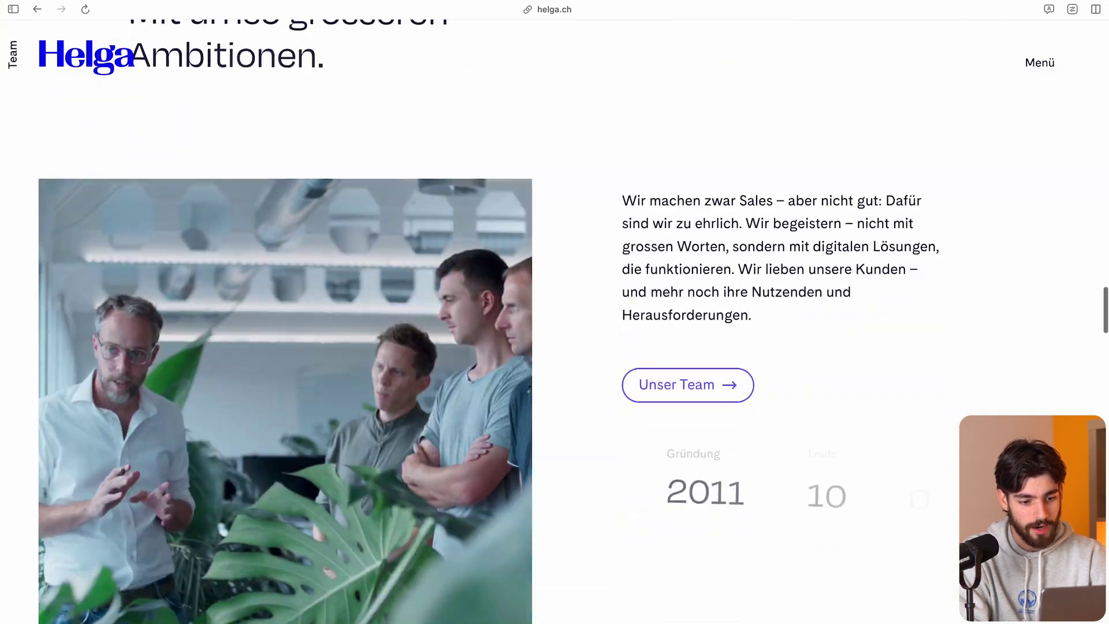
scroll(336, 371, "down", 10)
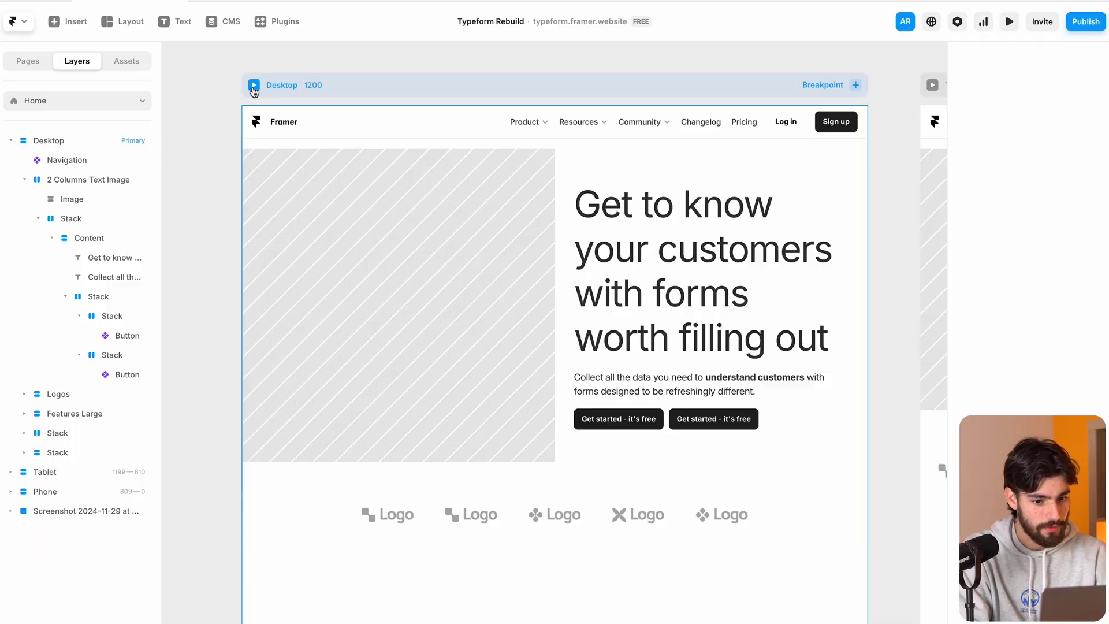
Switch to the Typeform Rebuild project in Framer and preview the desktop page at a width of 1362
key("super+p")
left_click_drag(951, 343, 1003, 357)
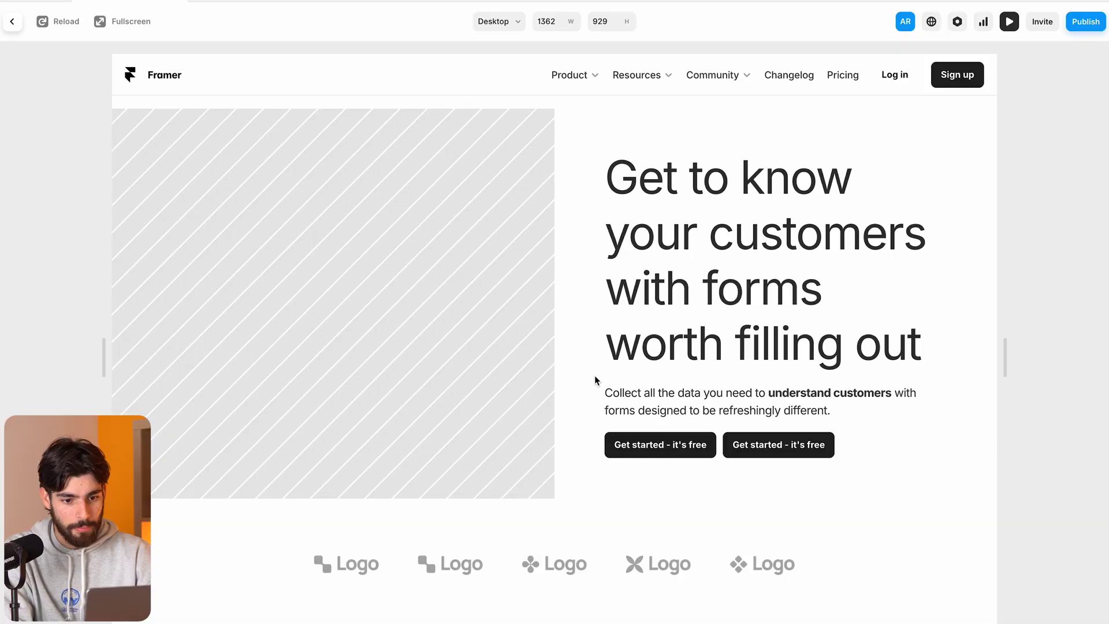
key("Escape")
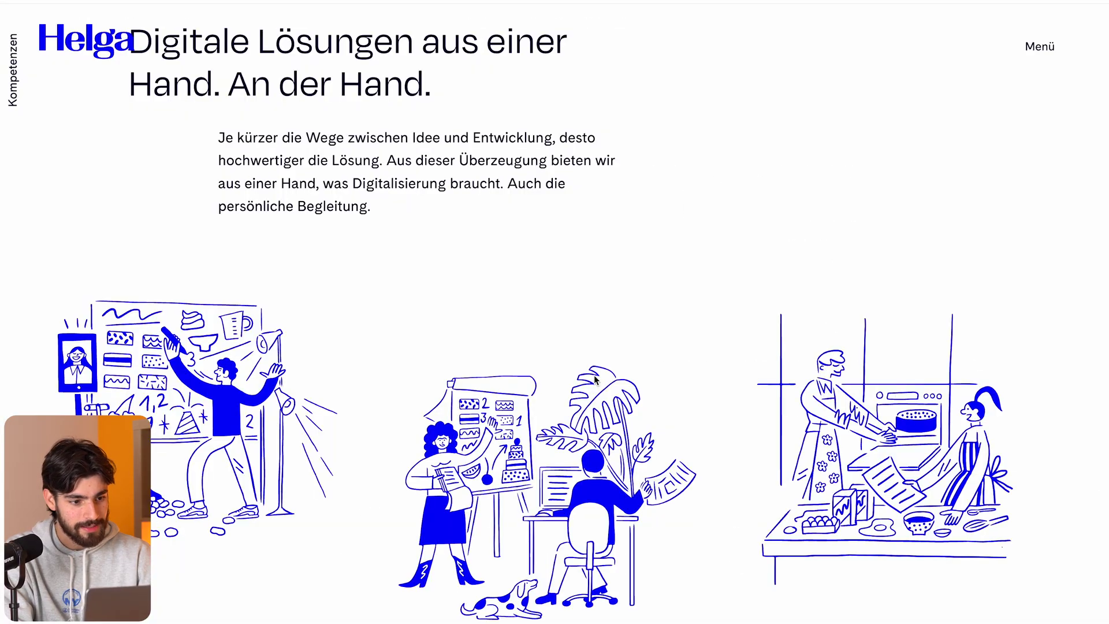
Return to the Helga website and review how its content appears on load and while scrolling to the projects
scroll(594, 378, "down", 10)
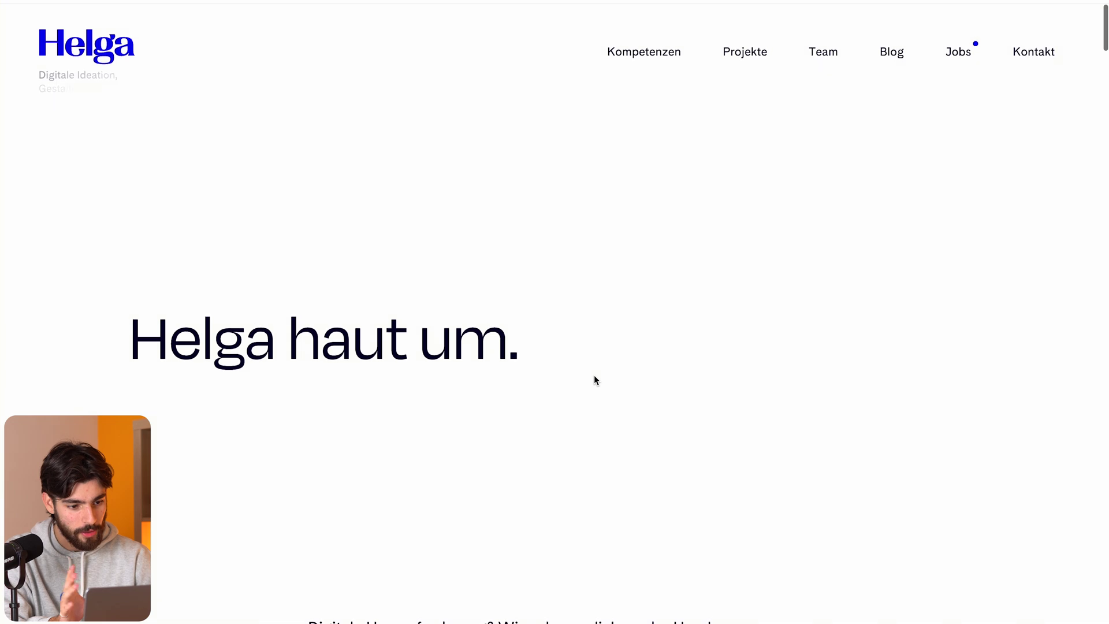
scroll(595, 380, "down", 15)
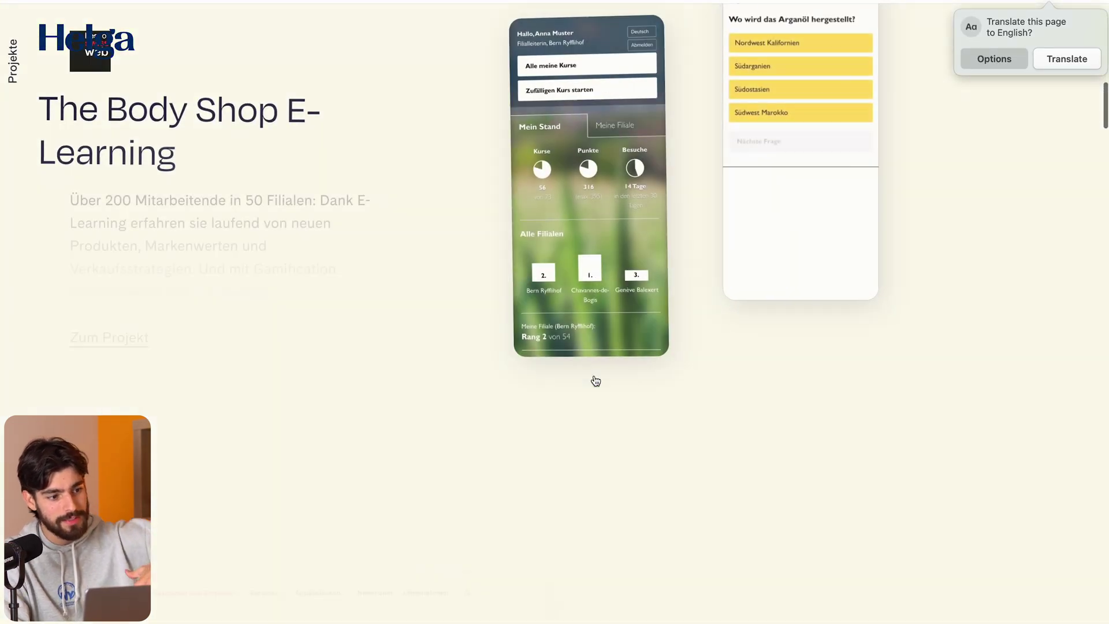
scroll(596, 380, "down", 5)
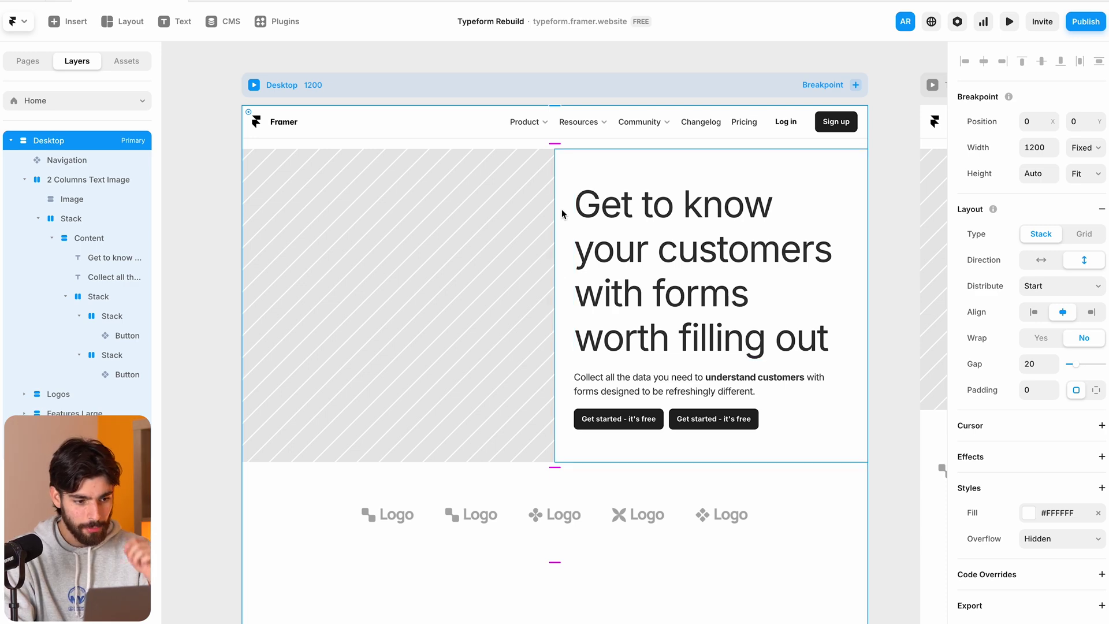
Switch to Framer and add an Appear effect to the 2 Columns Text Image section of the Desktop breakpoint
left_click(80, 174)
left_click(26, 181)
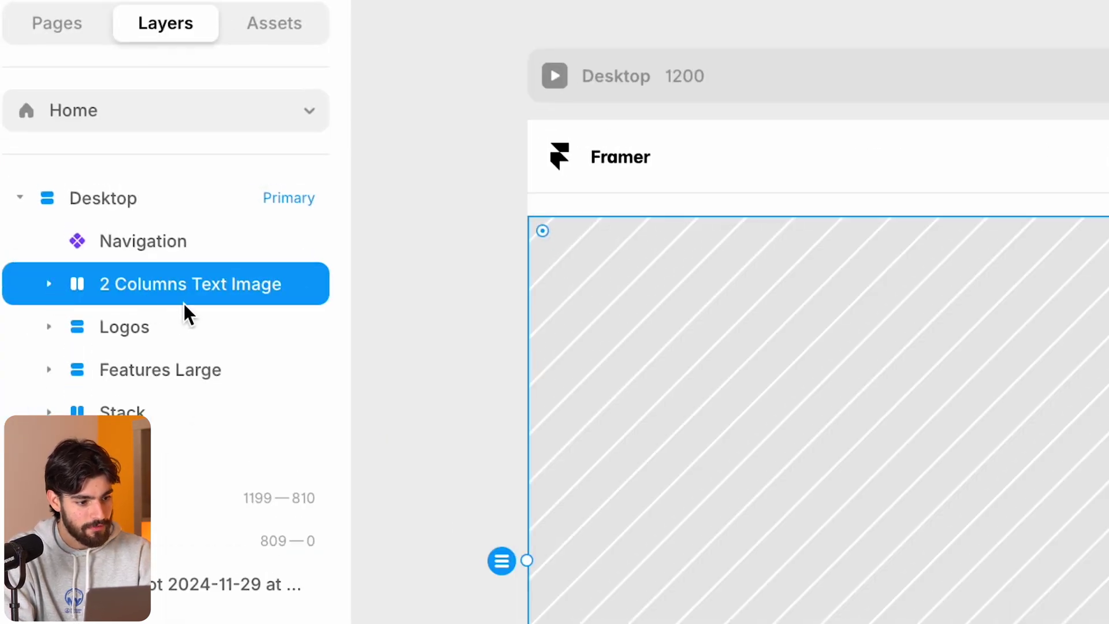
left_click(50, 284)
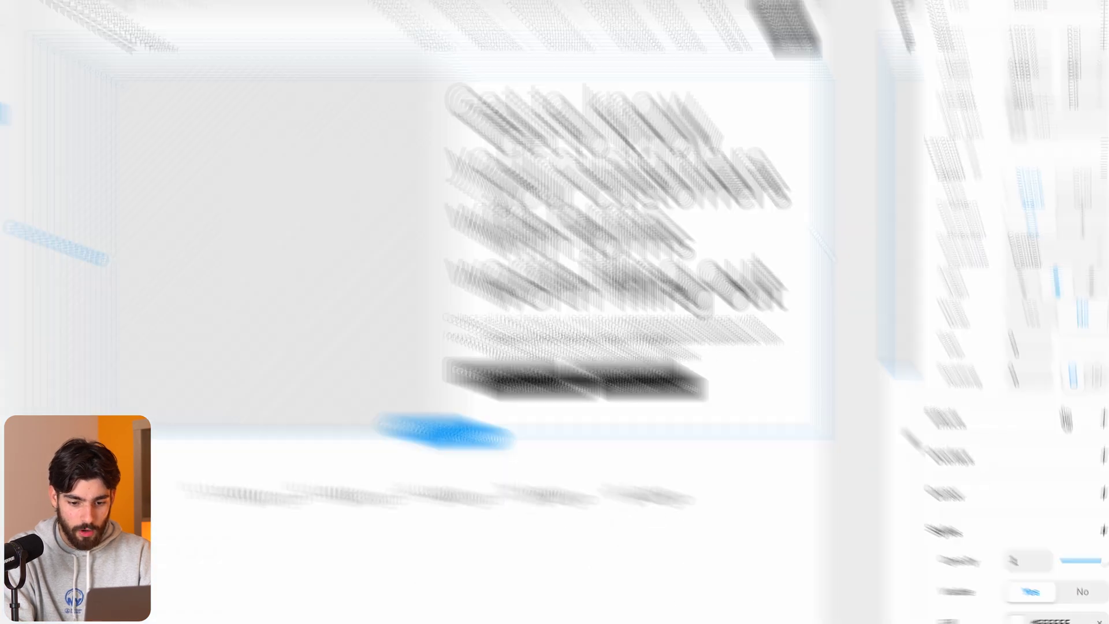
left_click(1101, 451)
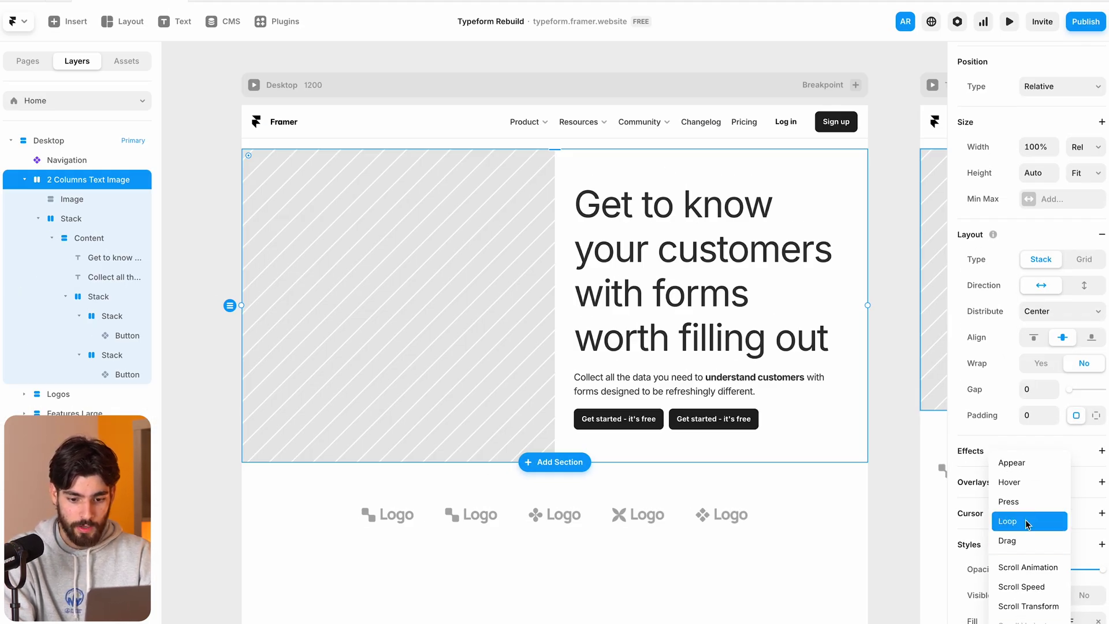
left_click(1047, 464)
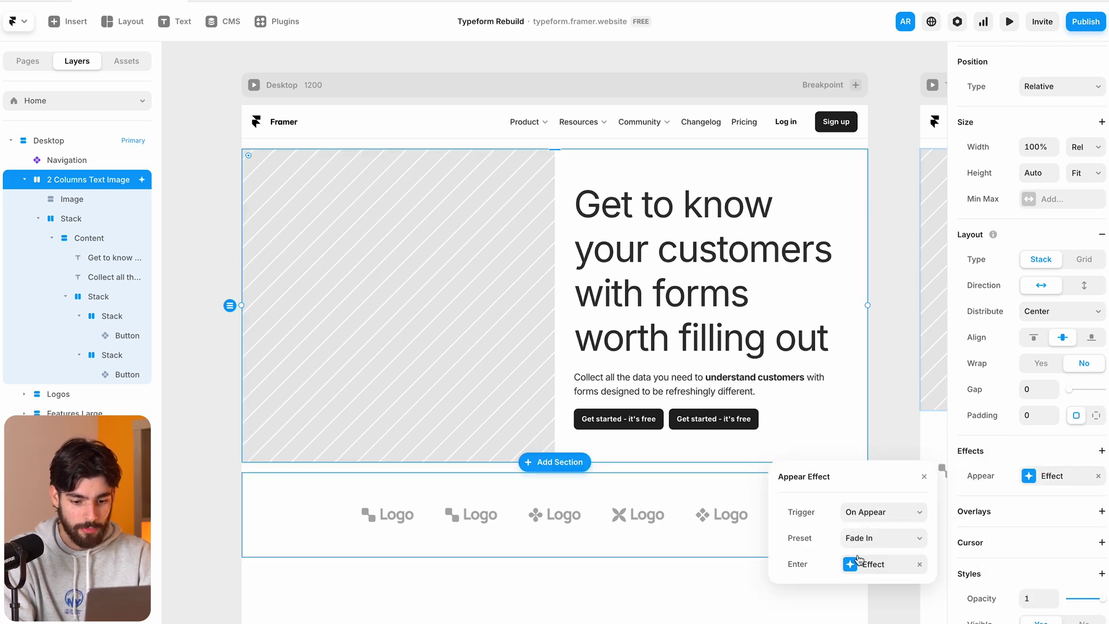
Preview the page, replay the hero section's fade-in by reloading it several times, and return to the canvas
left_click(1008, 24)
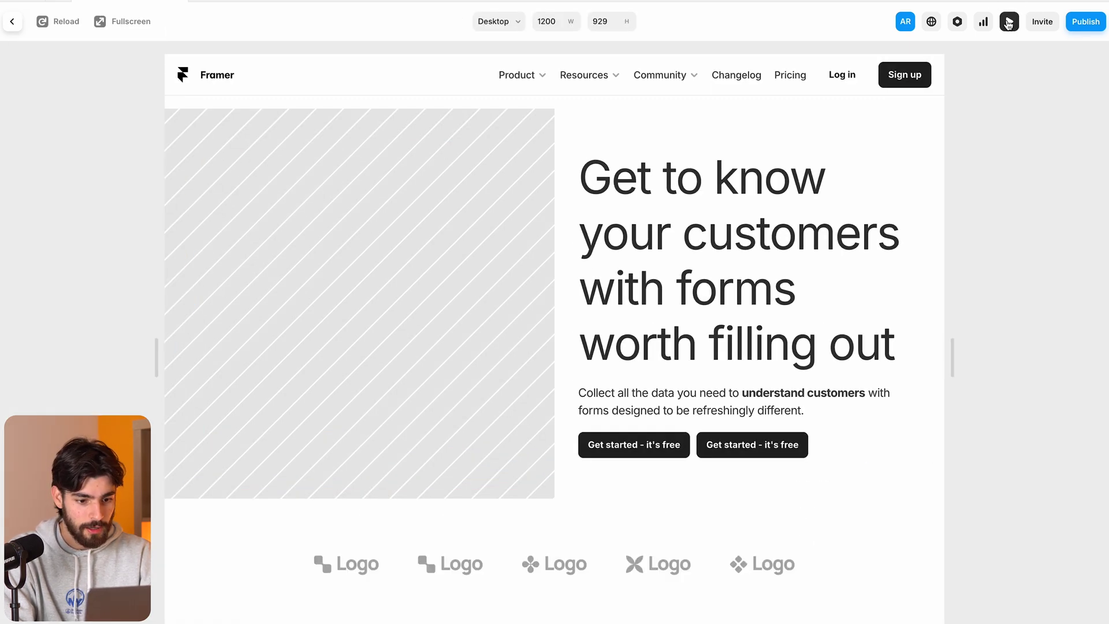
left_click(64, 27)
left_click(64, 27)
left_click(64, 27)
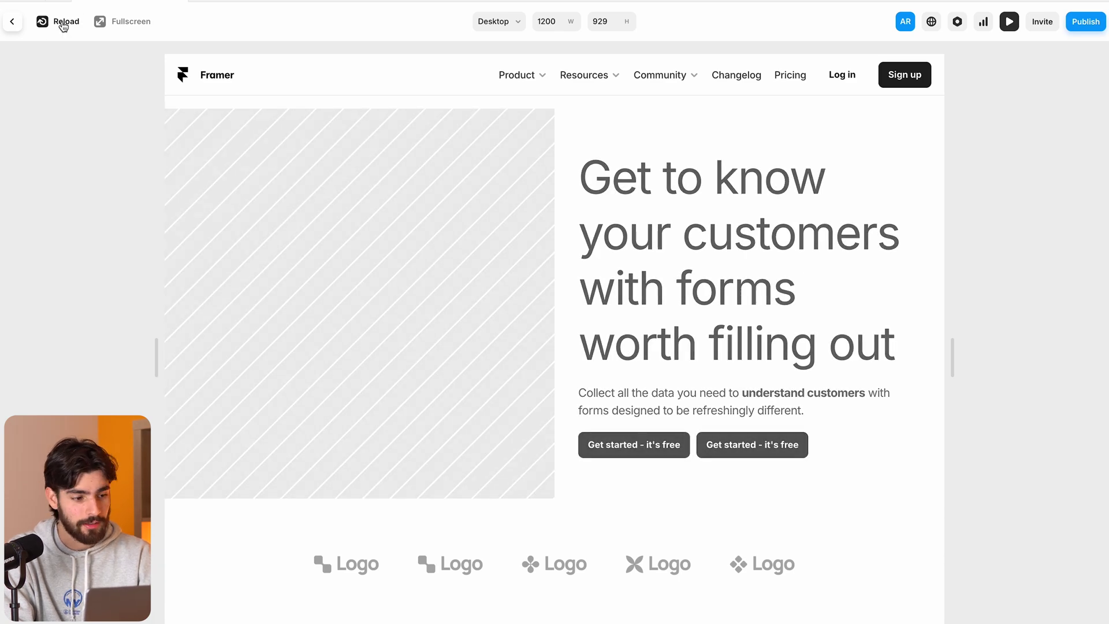
left_click(16, 24)
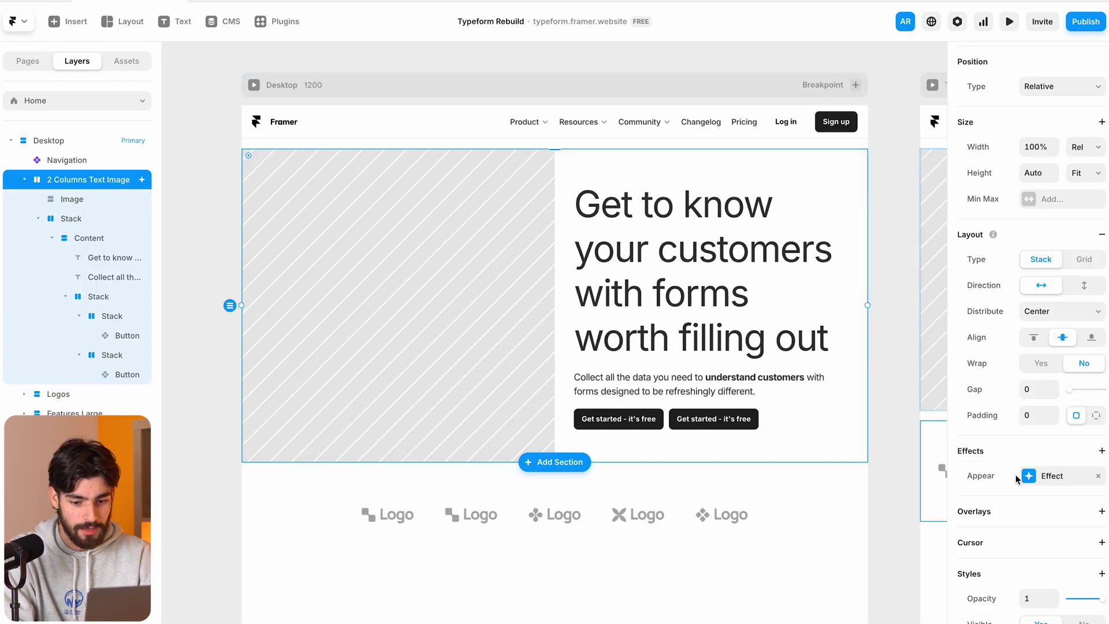
Review the trigger options of the hero section's Appear effect, keep On Appear, and set its preset to Scale In
left_click(1061, 476)
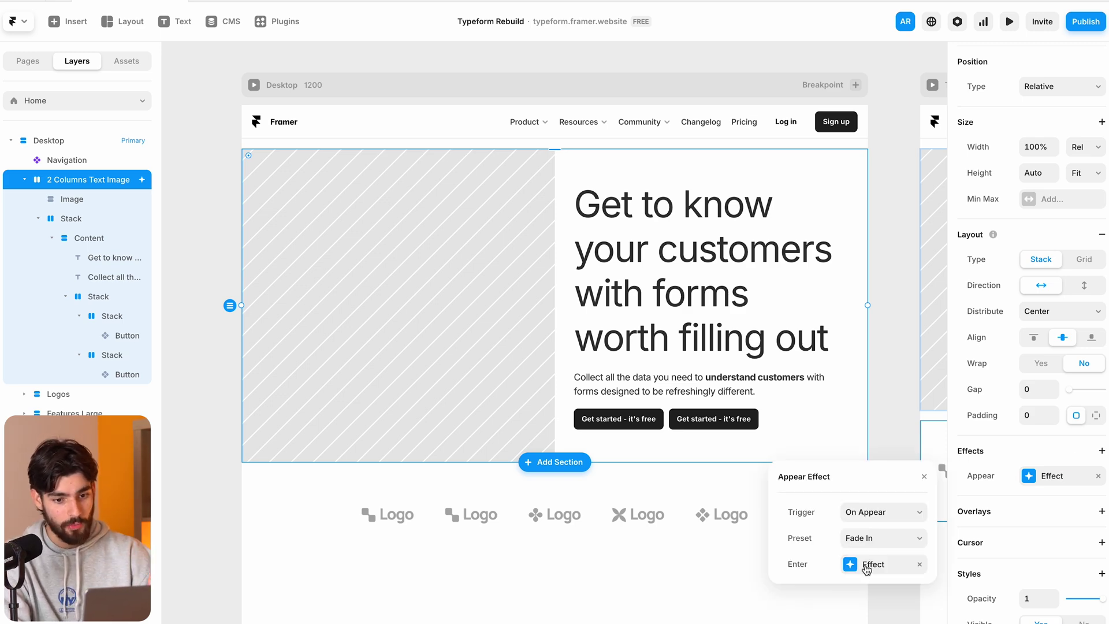
left_click(871, 513)
left_click(871, 513)
left_click(872, 514)
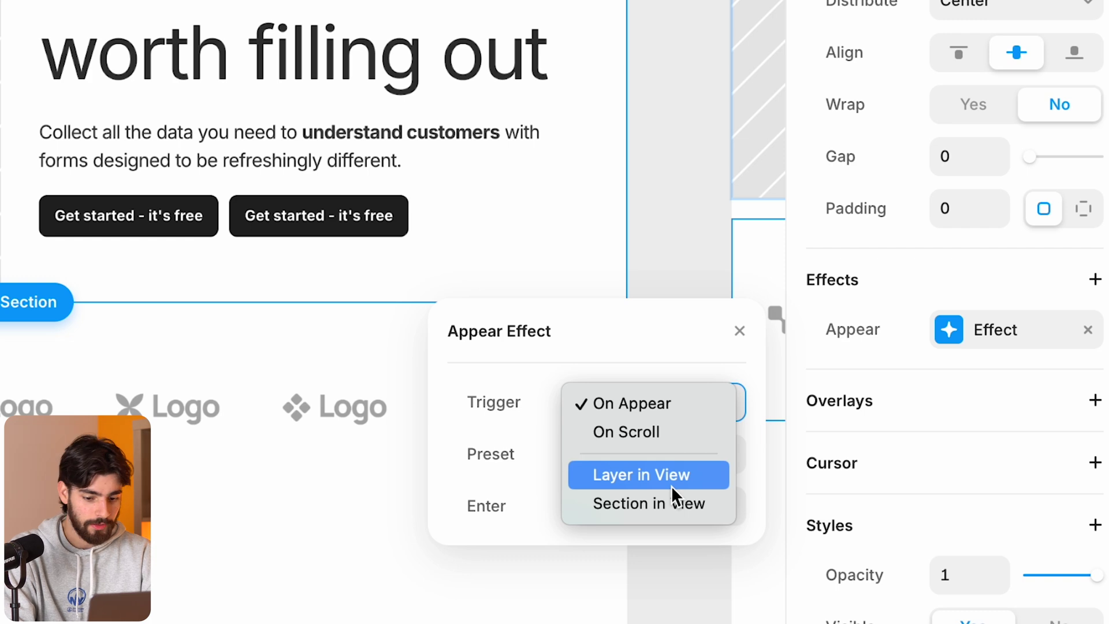
left_click(510, 465)
left_click(635, 460)
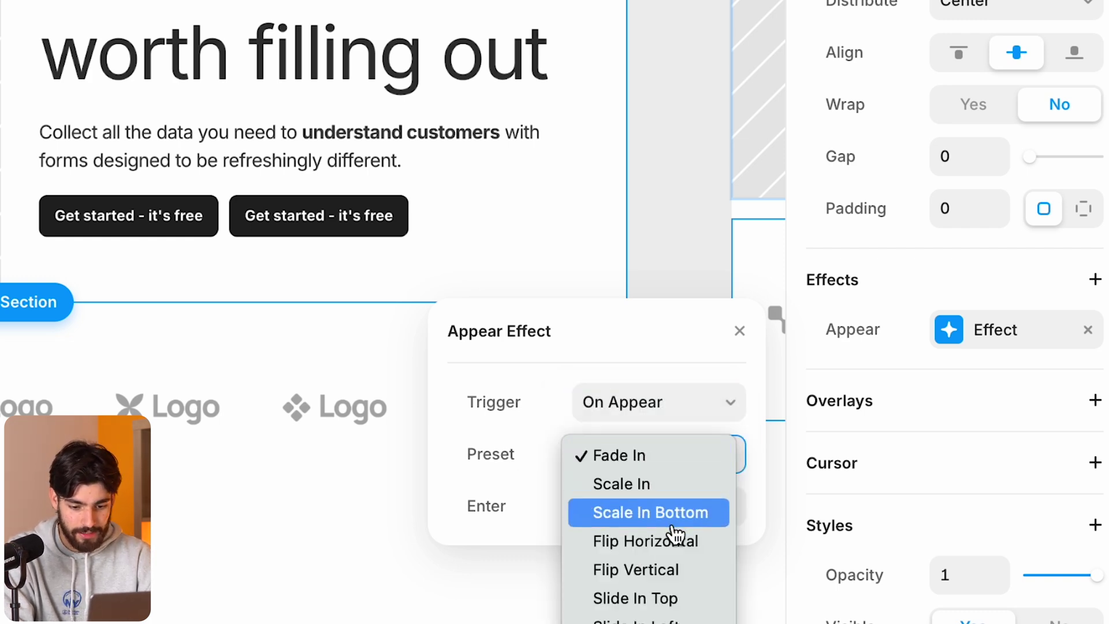
left_click(623, 483)
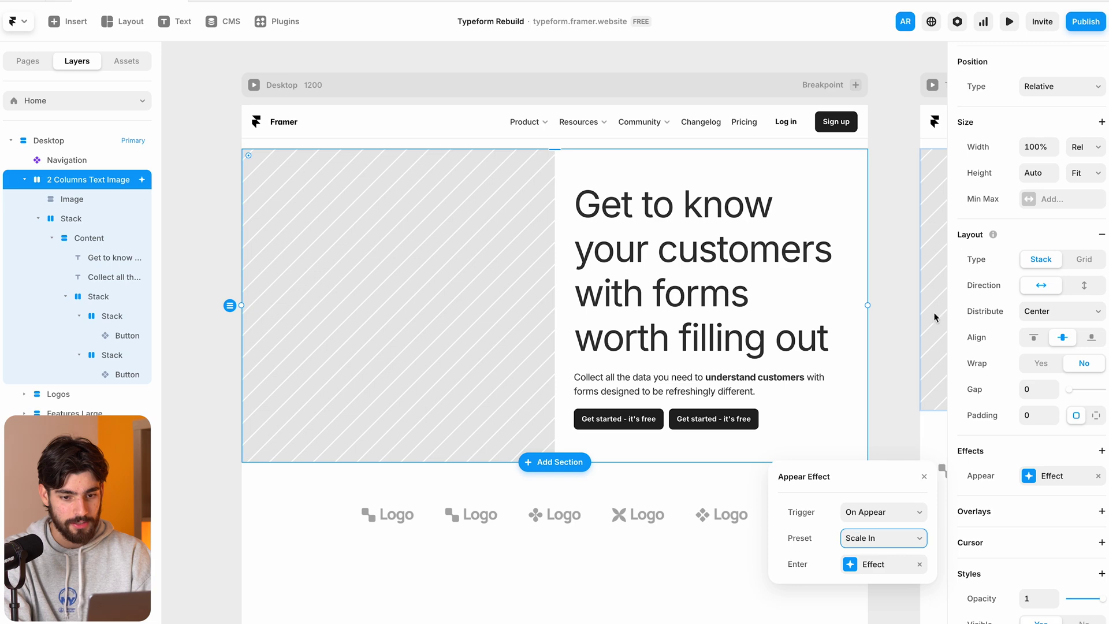
Preview the page to watch the hero section's Scale In animation, return to the canvas, and reopen its Appear effect
left_click(1008, 23)
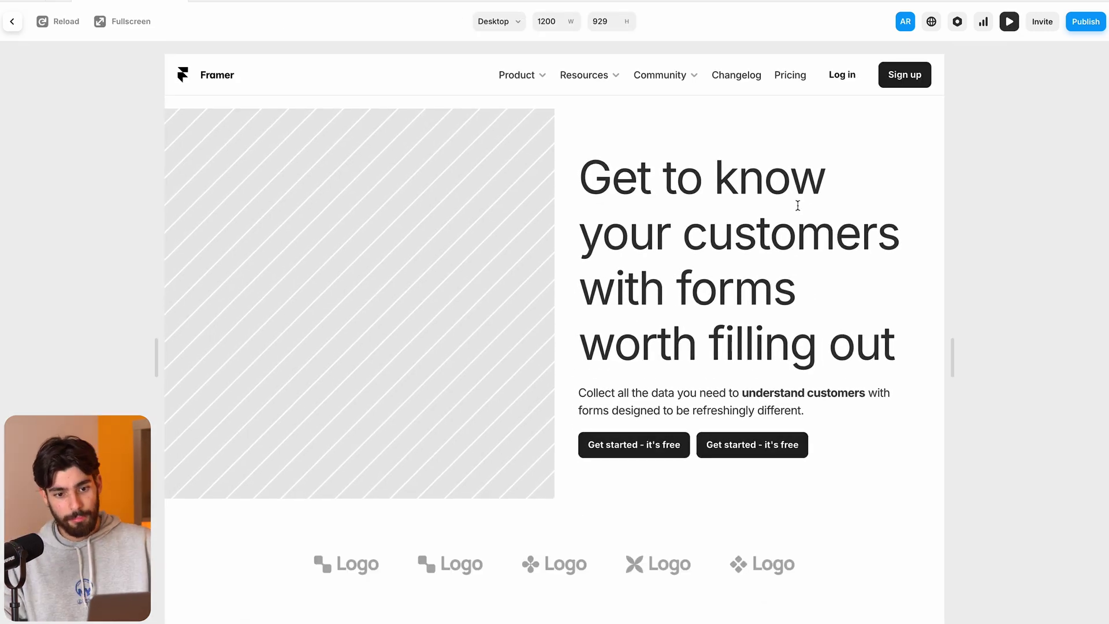
key("Escape")
left_click(1060, 474)
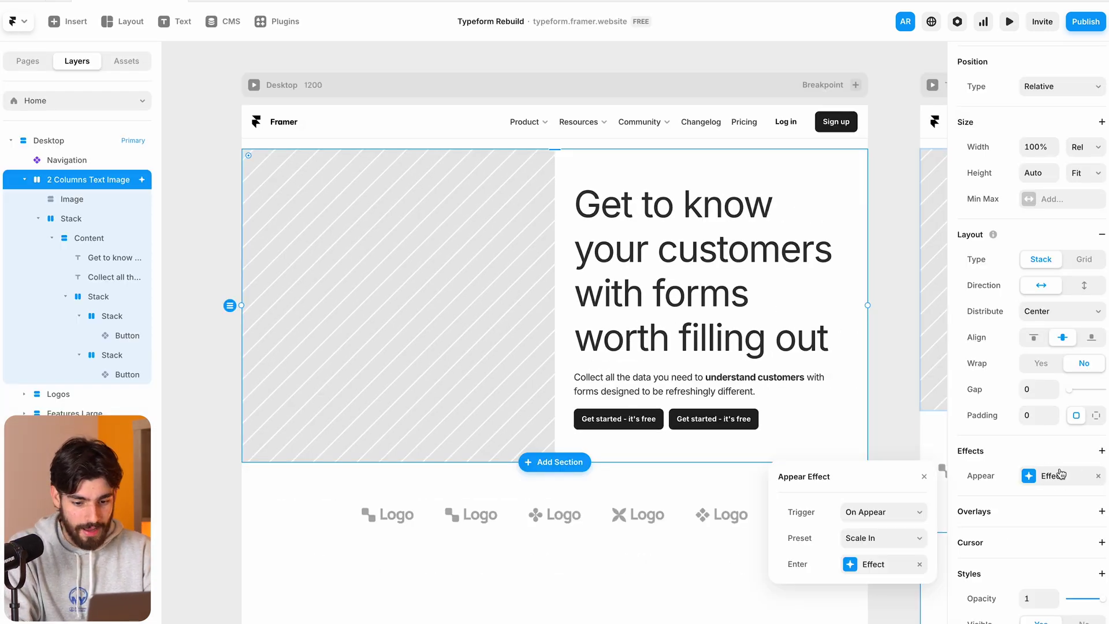
Compare the Appear effect's presets, trying Scale In Bottom, and set the hero section's preset to Fade In
left_click(875, 543)
left_click(872, 520)
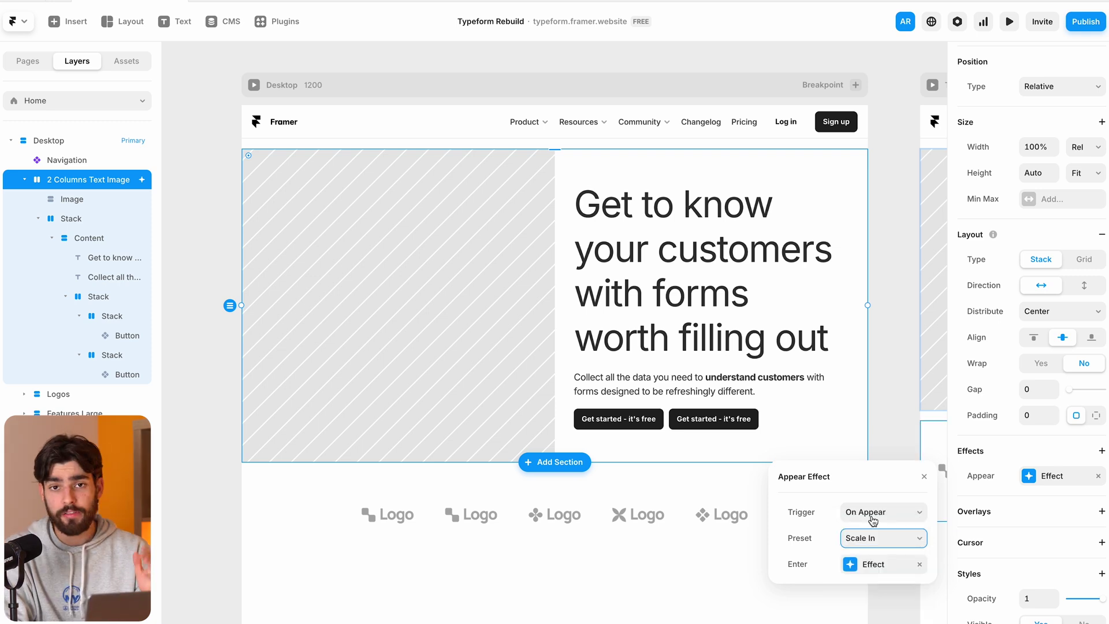
left_click(871, 542)
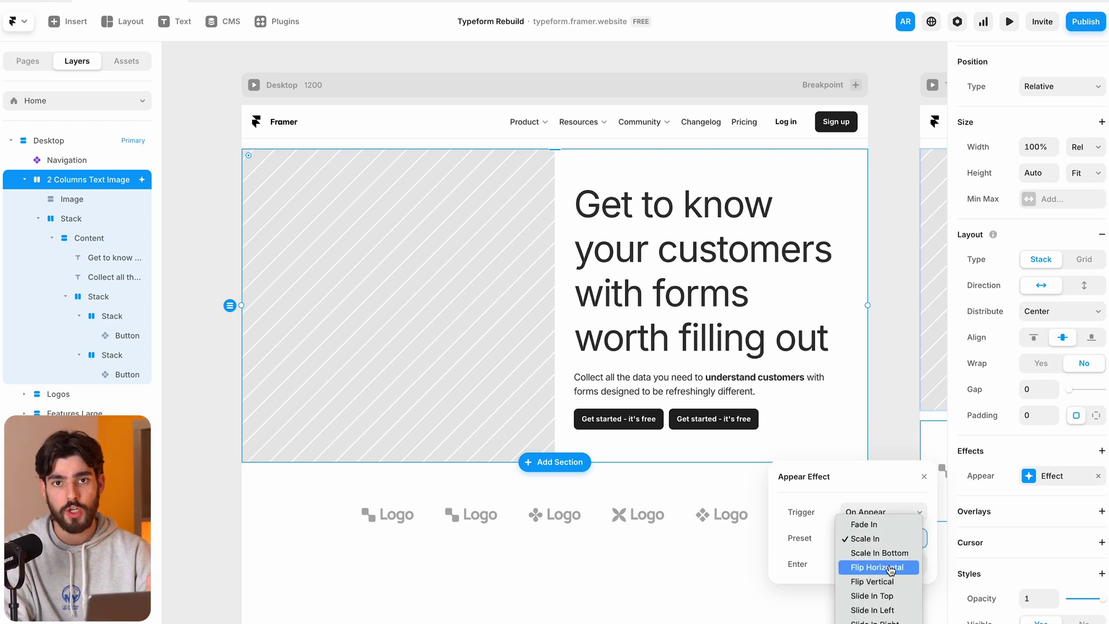
left_click(878, 552)
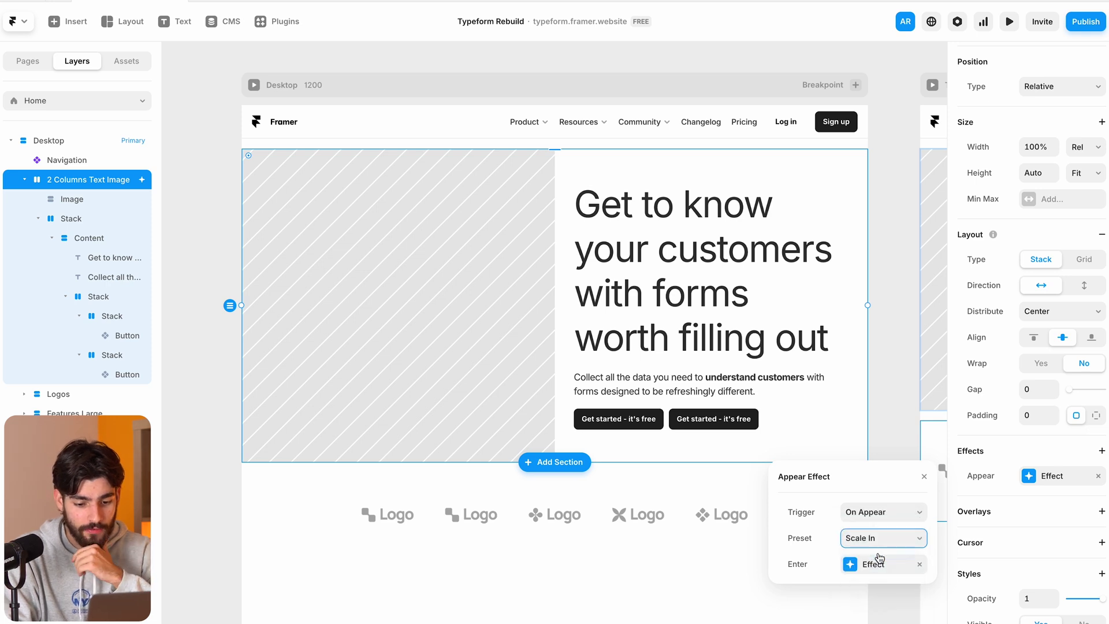
left_click(875, 538)
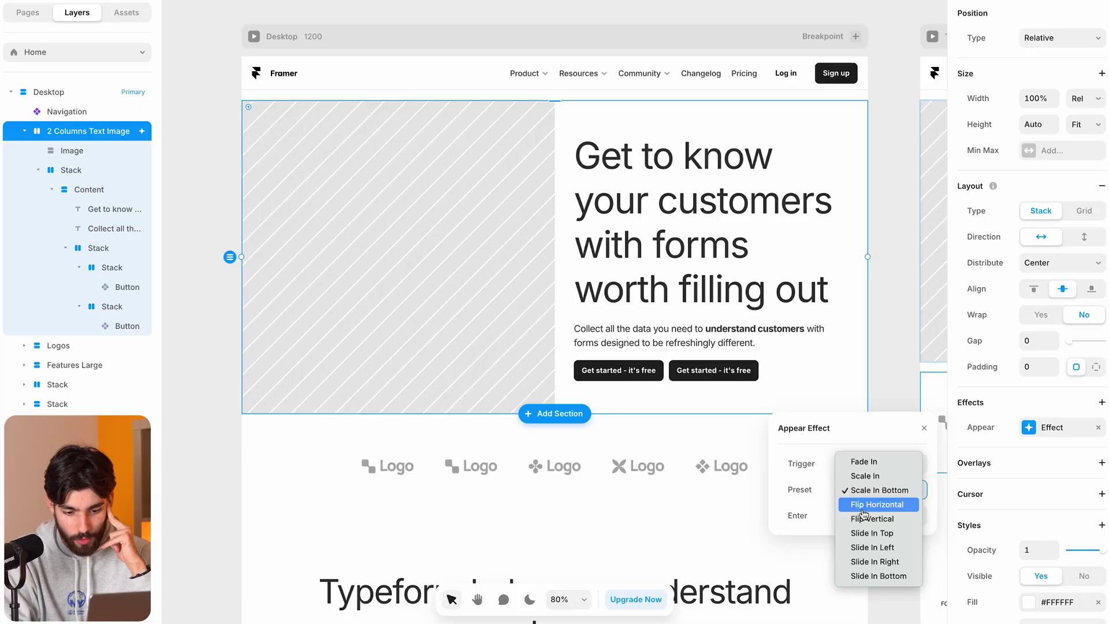
left_click(882, 464)
Compare the Ease and Spring types in the Enter effect's transition, keep Spring, and briefly preview the page
left_click(882, 516)
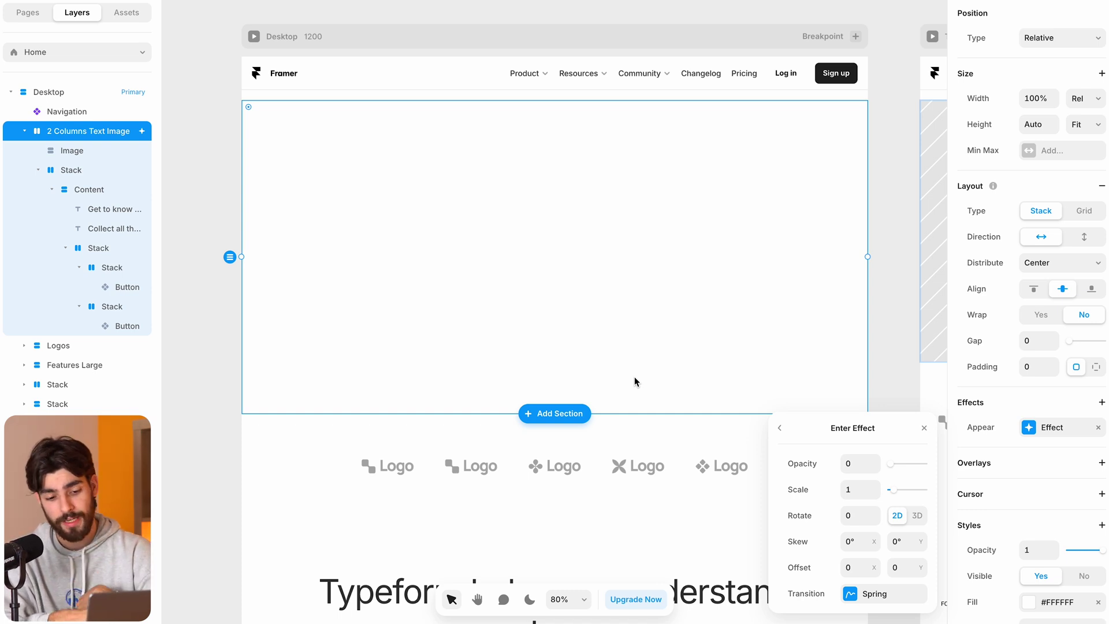
left_click(875, 594)
left_click(824, 386)
left_click(853, 379)
left_click(833, 385)
left_click(904, 384)
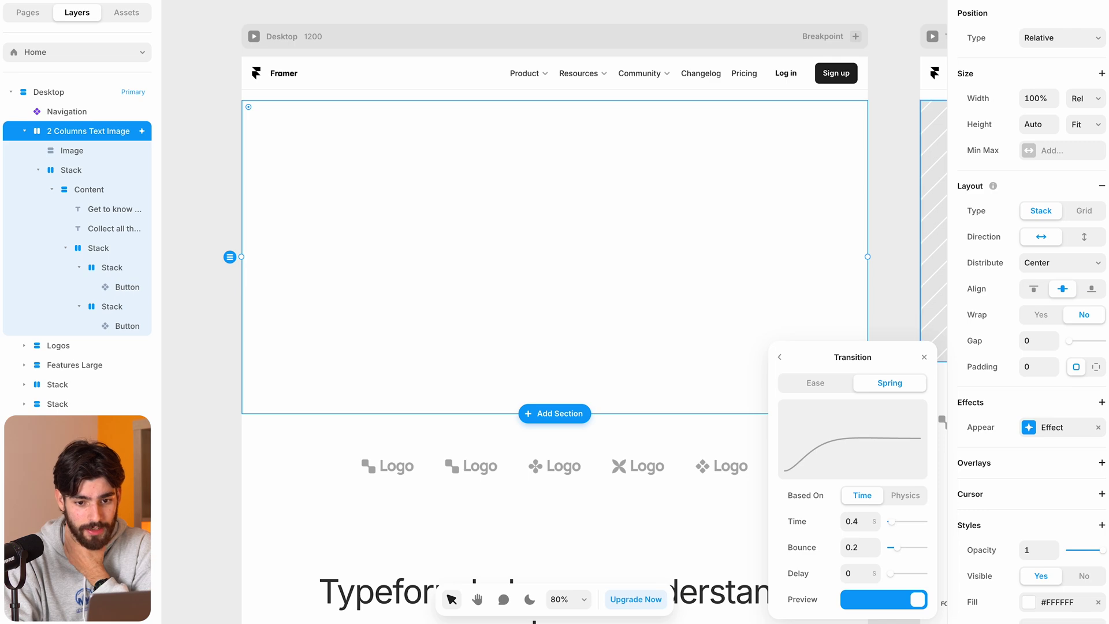
key("super+p")
key("Escape")
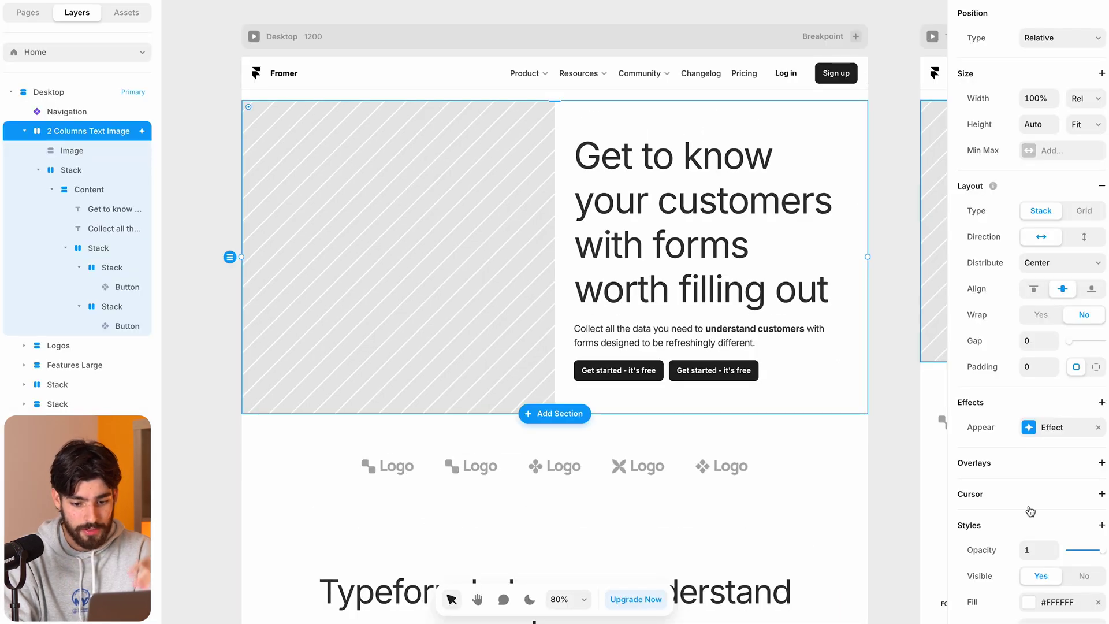
Set the time of the hero section's Spring enter transition to 4.3 s and preview the page
left_click(1055, 429)
left_click(870, 521)
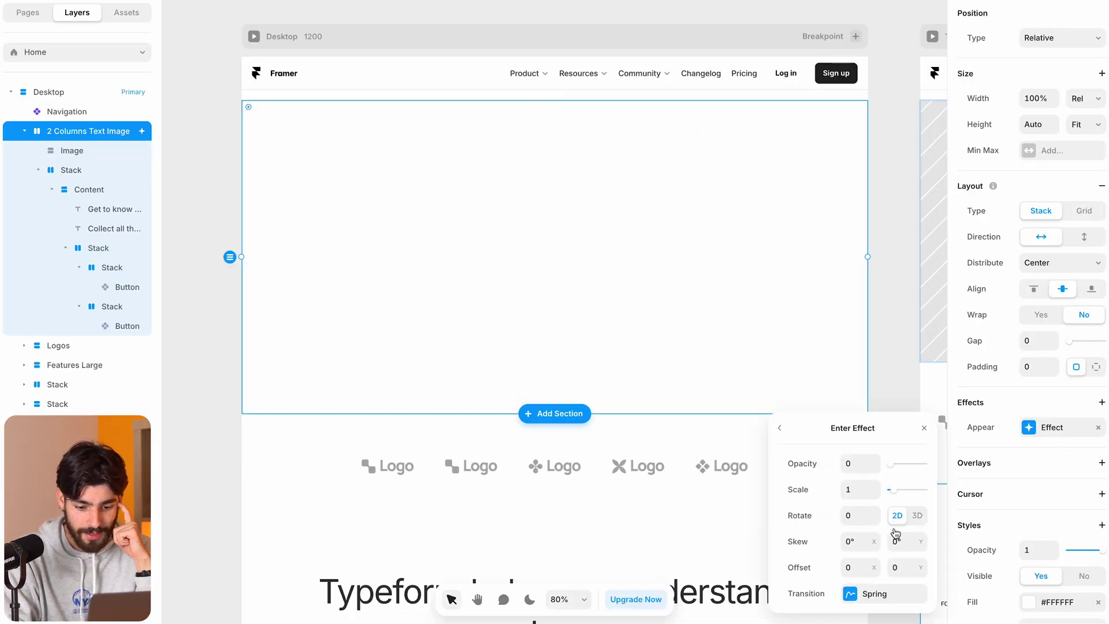
left_click(876, 601)
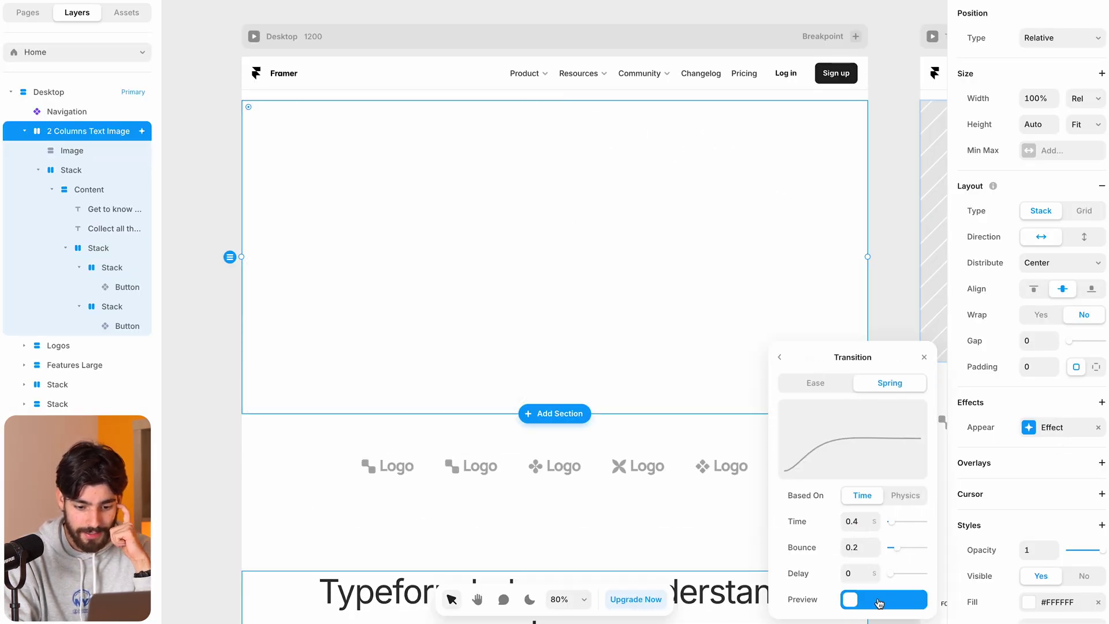
left_click(899, 522)
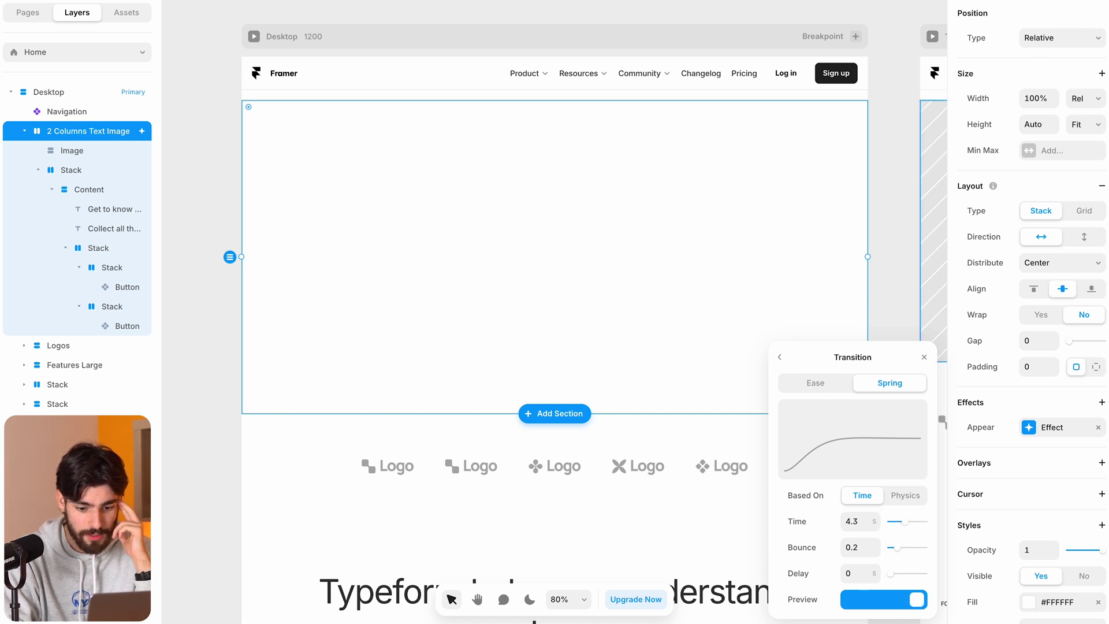
key("super+p")
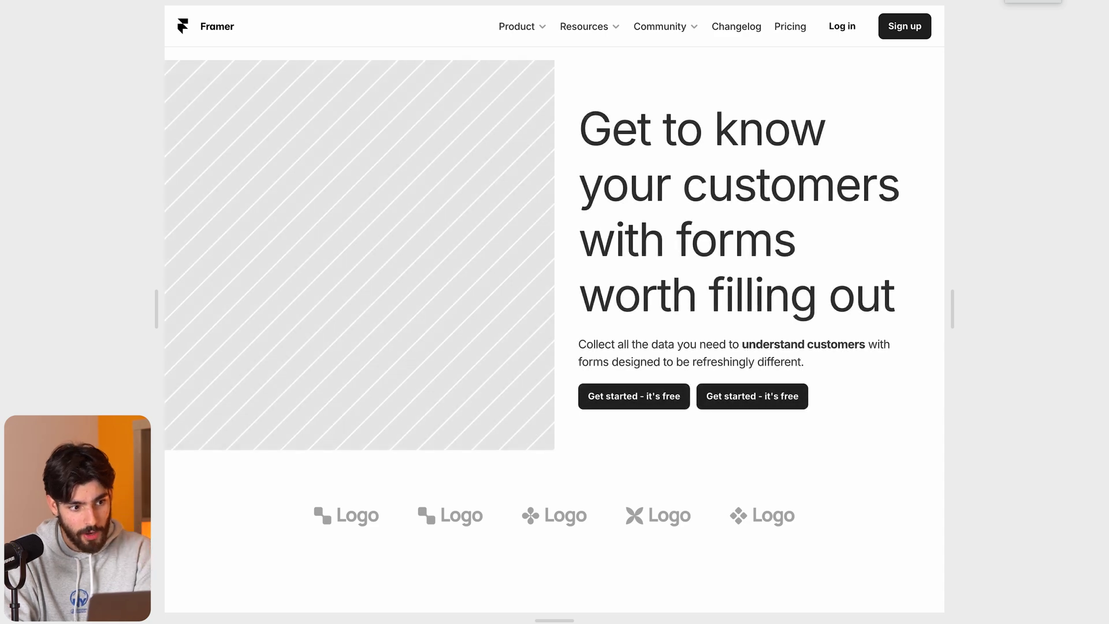
key("Escape")
Reopen the hero section's enter transition, review the easing options of the Ease type, and switch back to Spring
left_click(1059, 431)
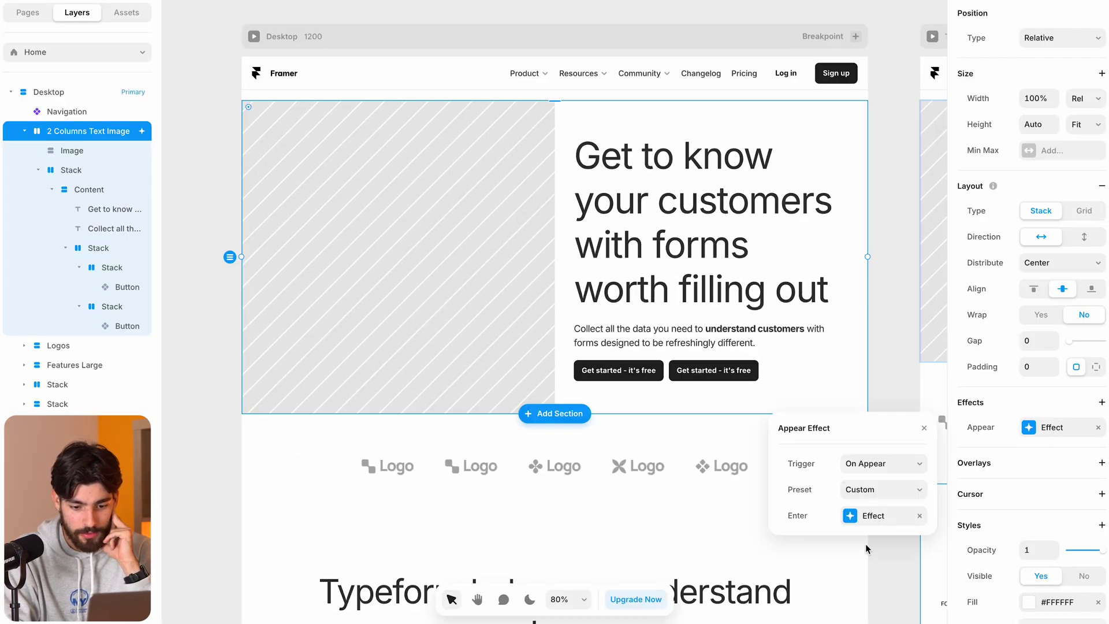
left_click(870, 516)
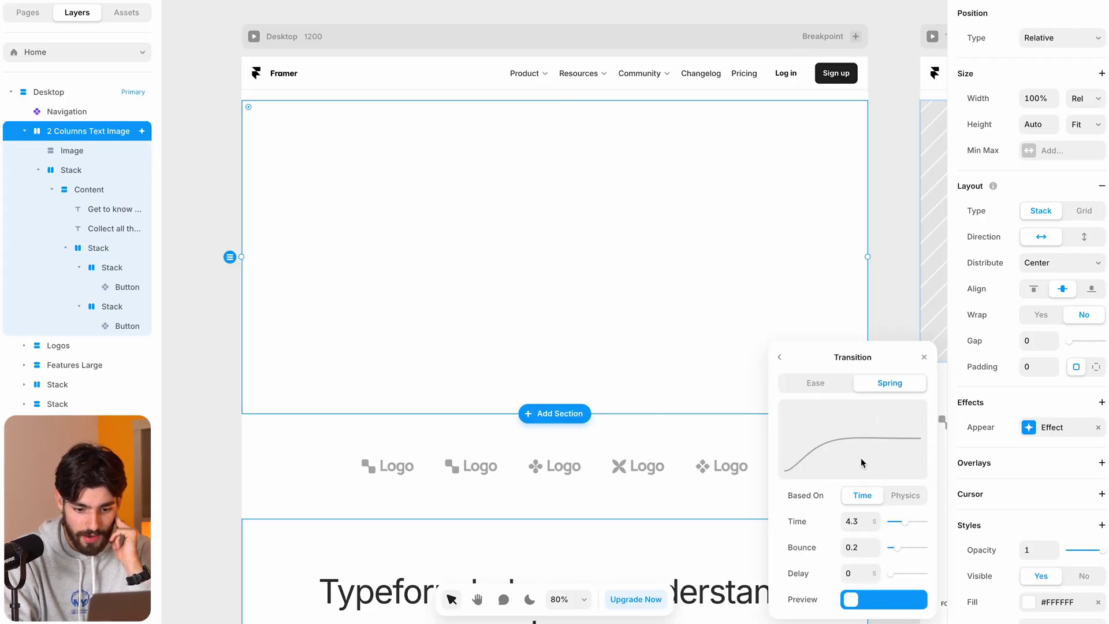
left_click(815, 382)
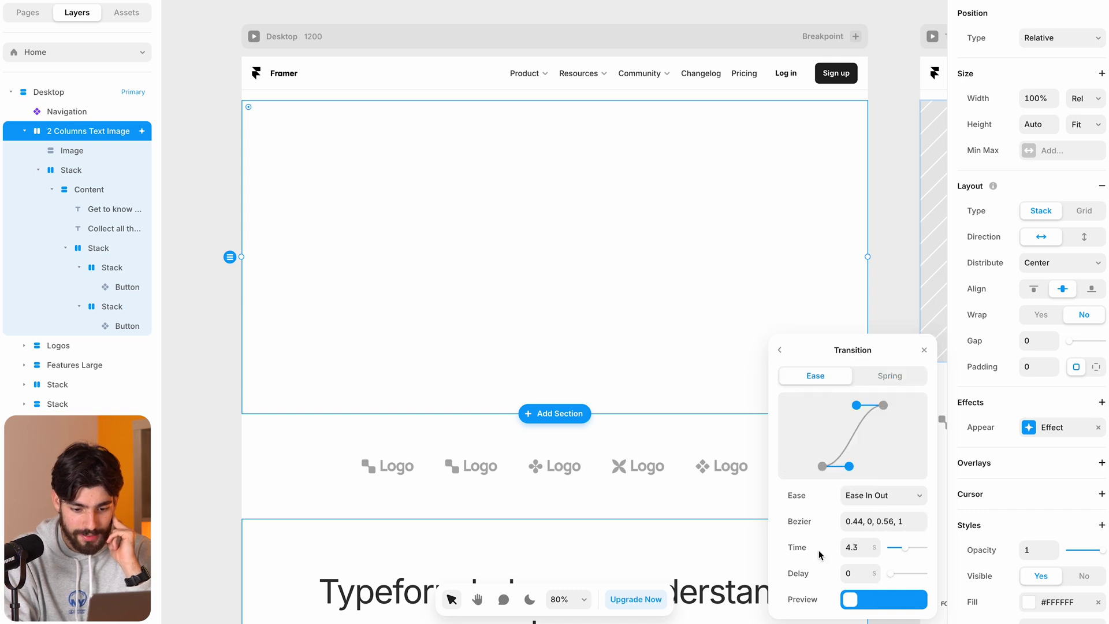
left_click(880, 495)
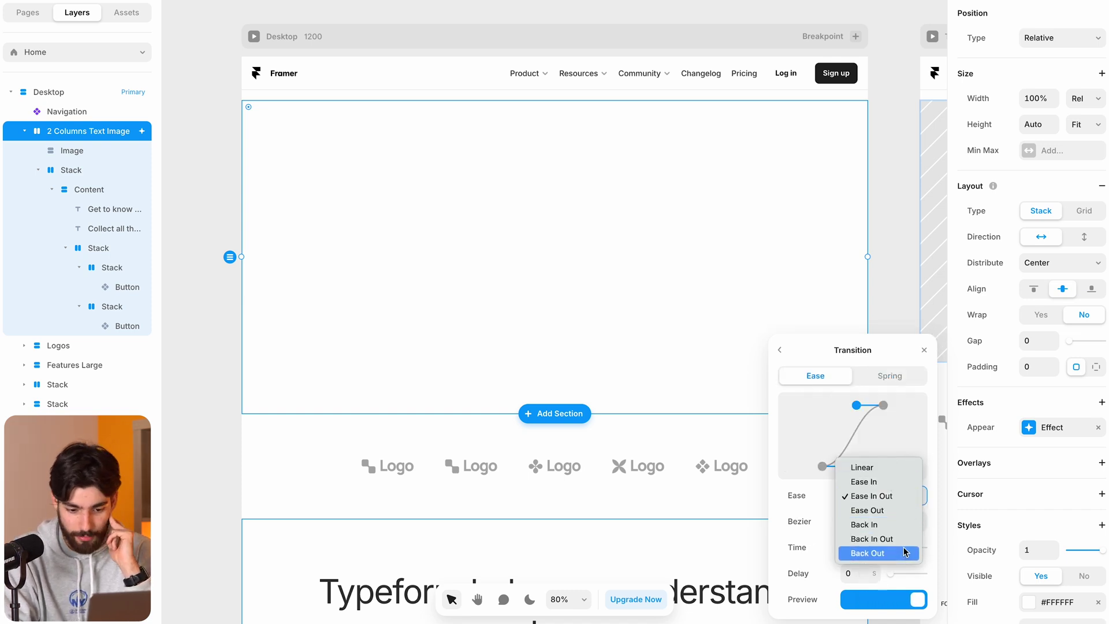
left_click(800, 552)
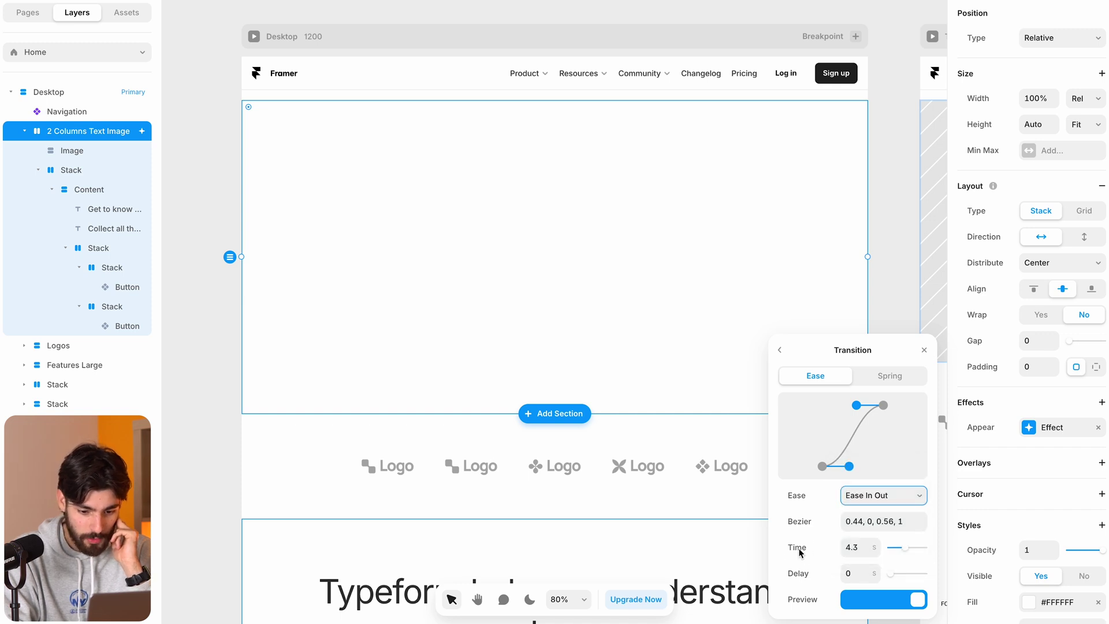
left_click(889, 384)
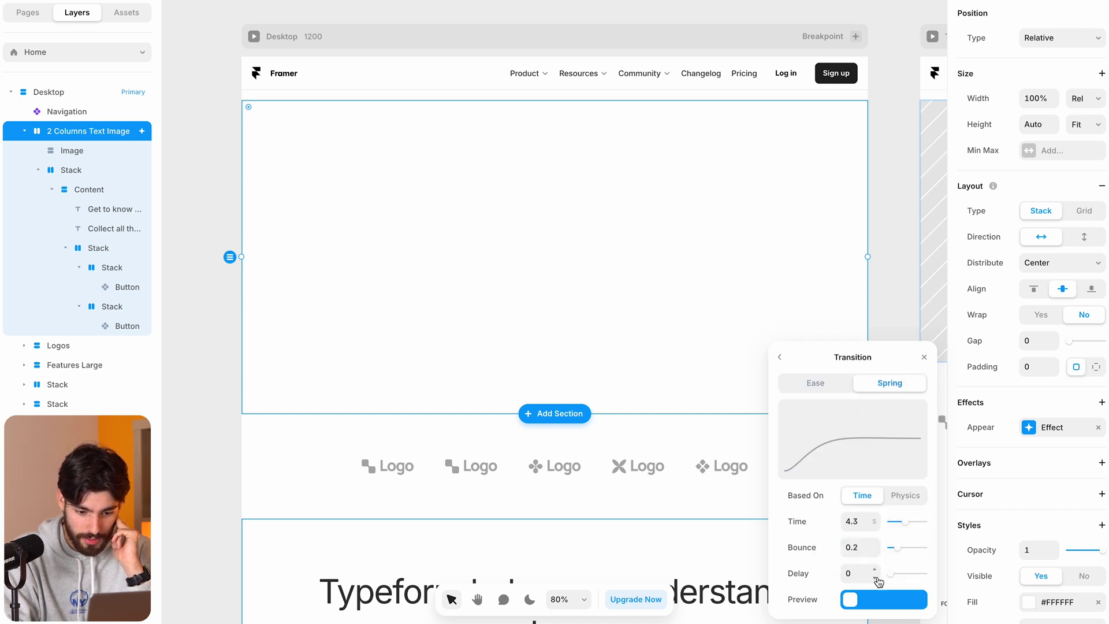
Try a bounce of 0.9 on the Spring transition, play its motion preview, and restore the bounce to 0.2
left_click_drag(900, 550, 921, 552)
left_click(924, 601)
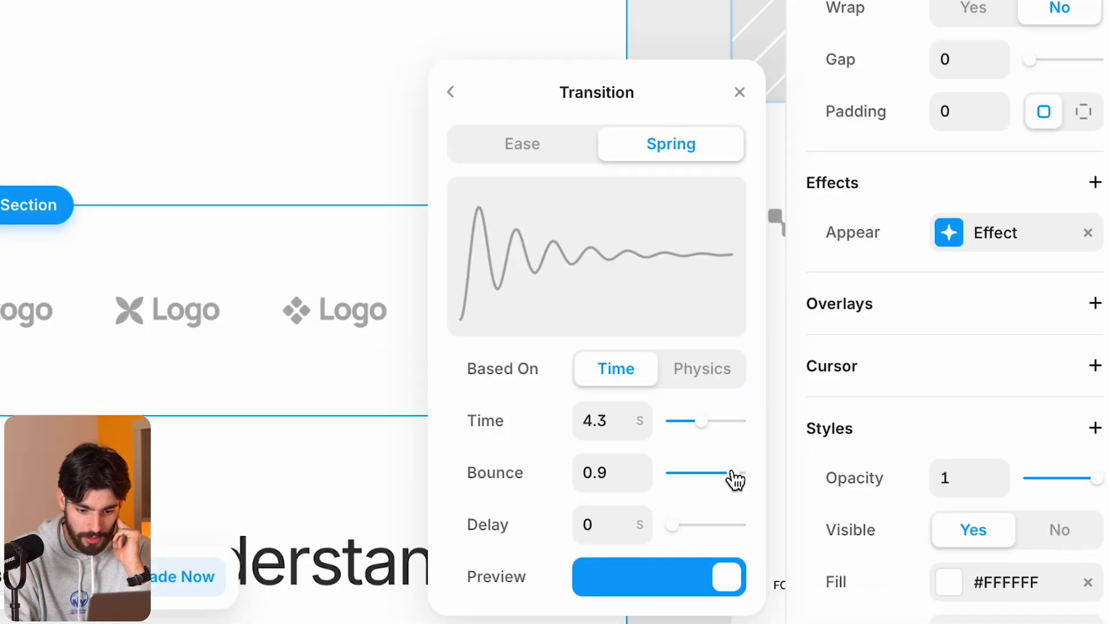
left_click_drag(735, 480, 688, 485)
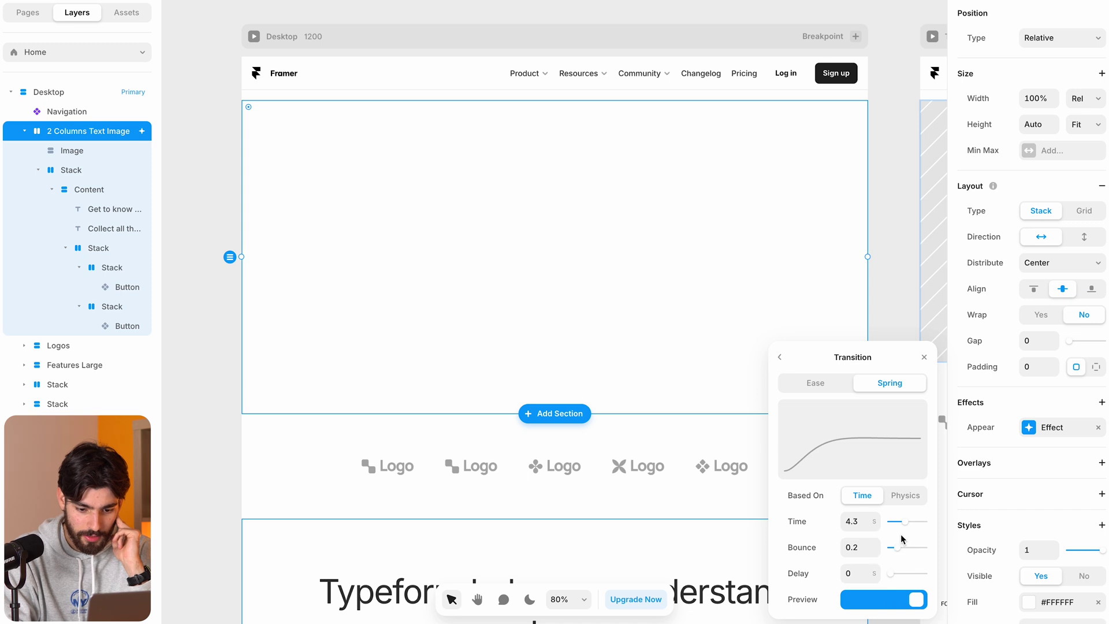
Set the Spring transition's delay to 2.7 s, then preview the page and replay the hero section's delayed appearance
mouse_move(891, 573)
left_mouse_down()
mouse_move(913, 577)
mouse_move(899, 574)
left_mouse_up()
key("super+p")
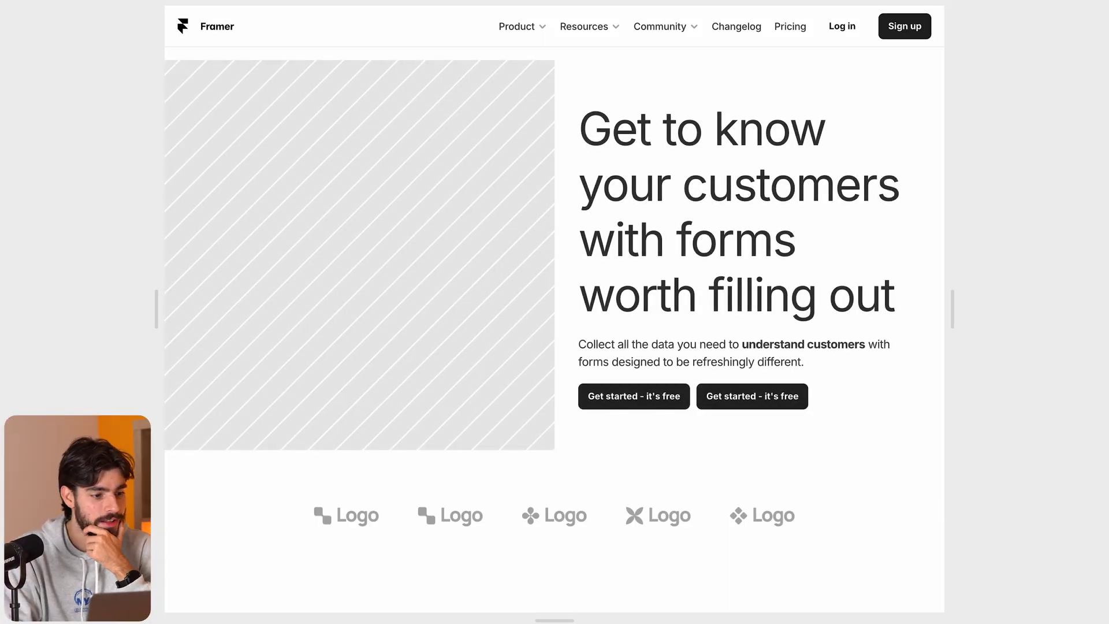
key("r")
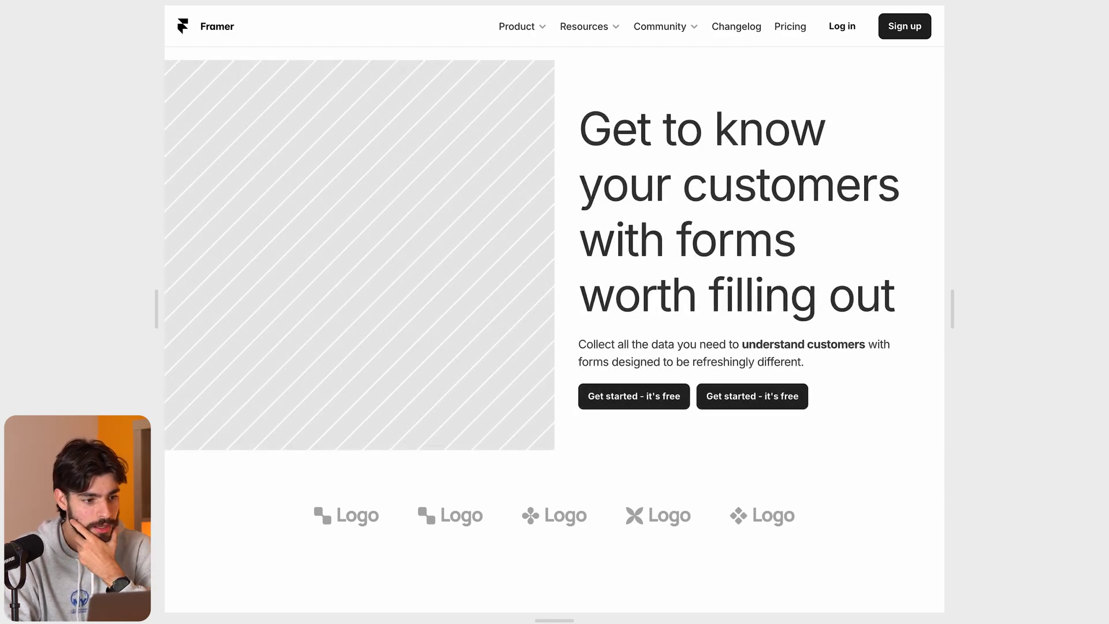
key("Escape")
Reopen the transition settings of the hero section's Enter effect
scroll(1050, 381, "down", 2)
left_click(1067, 364)
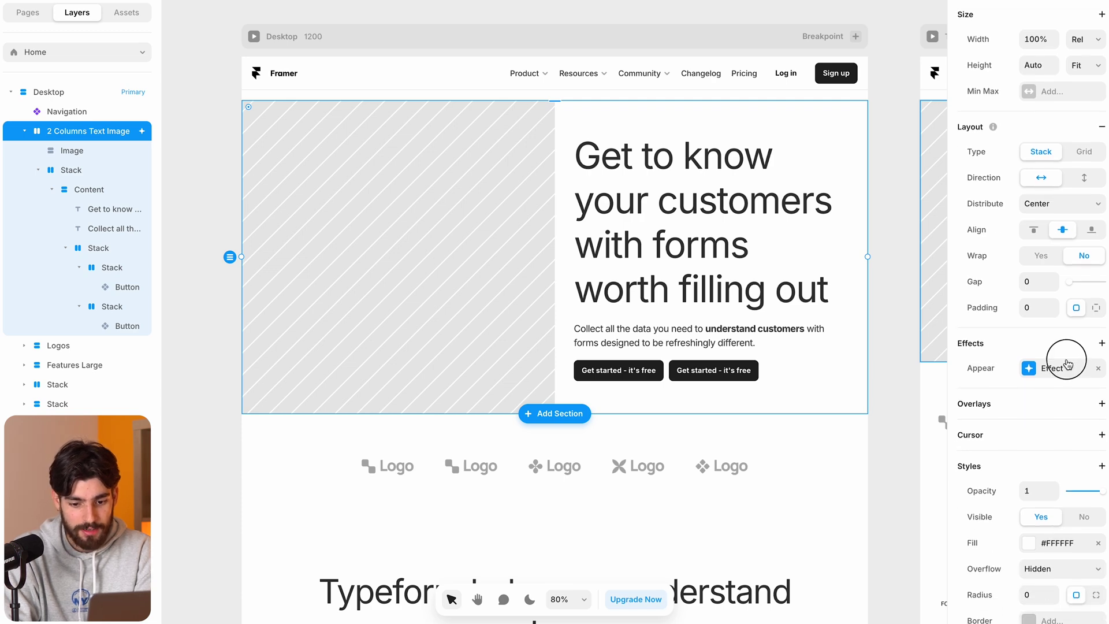
left_click(873, 453)
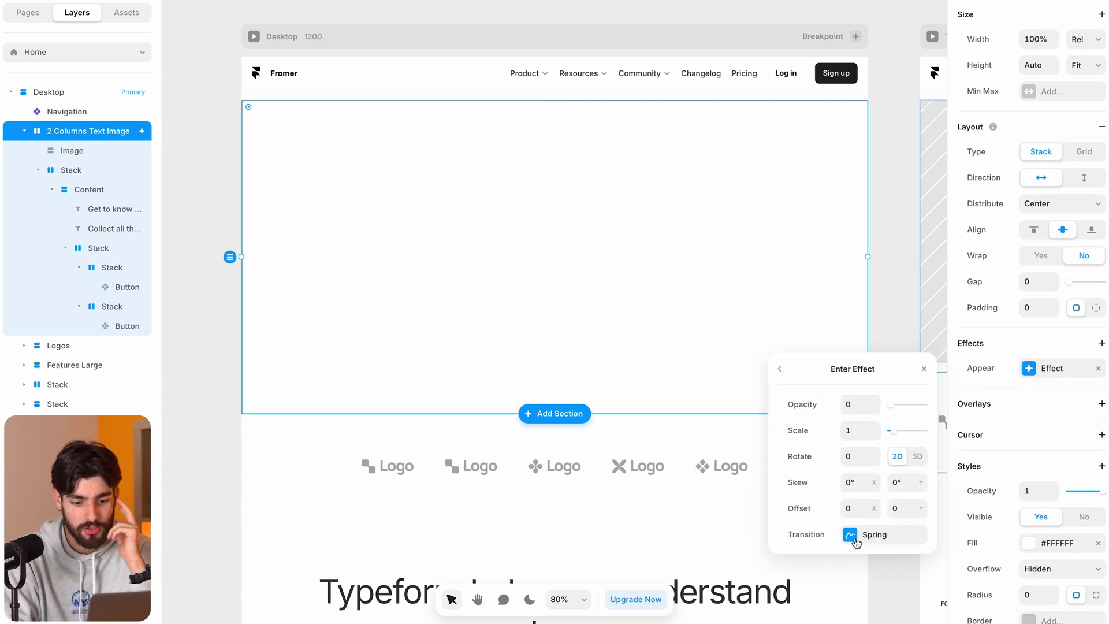
left_click(856, 535)
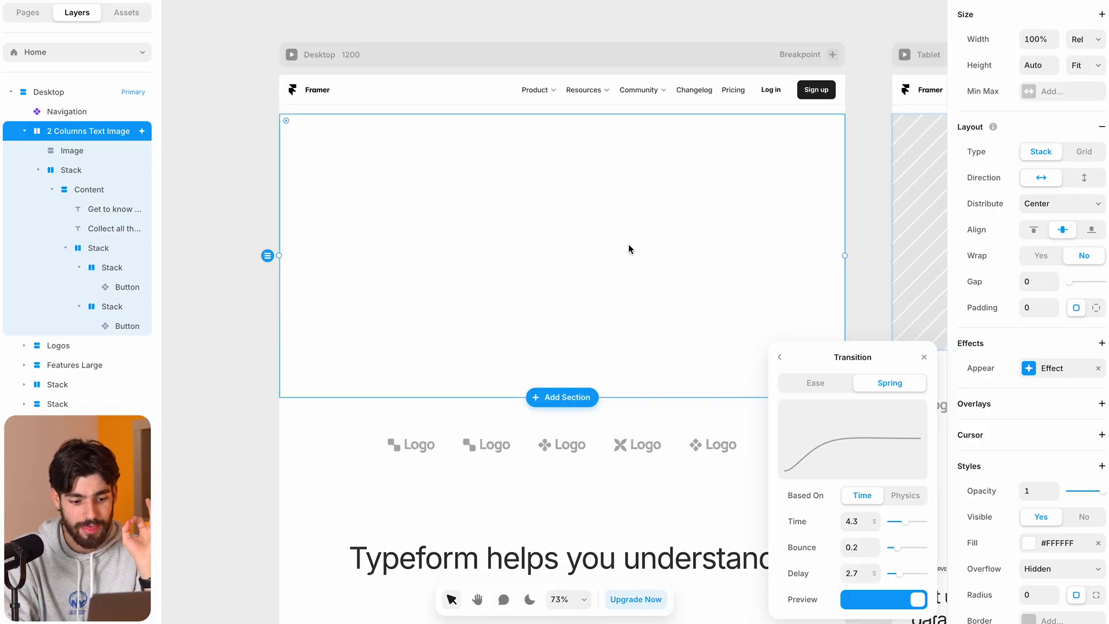
Switch to the Helga website, reload it to watch how its content appears, and return to Framer
scroll(628, 245, "right", 2)
left_click(813, 322)
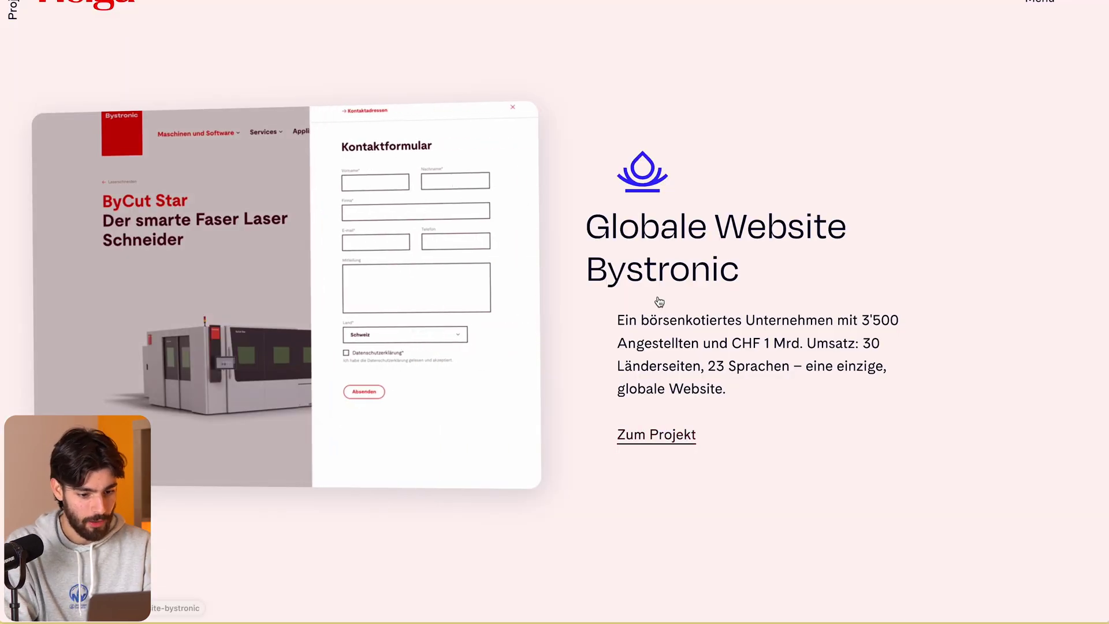
key("super+r")
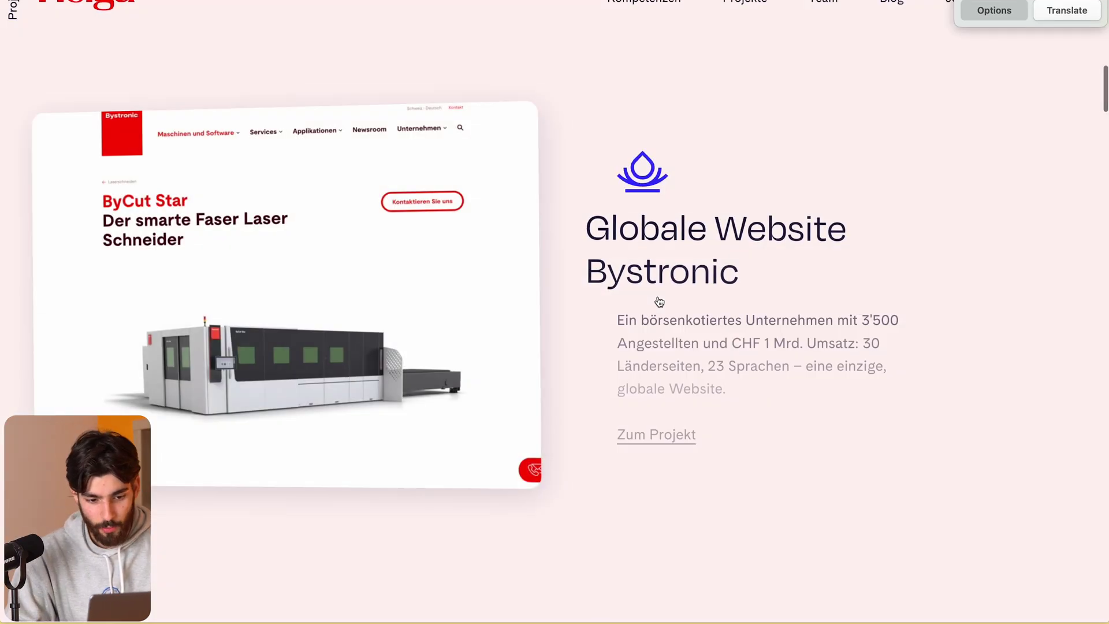
left_click(762, 309)
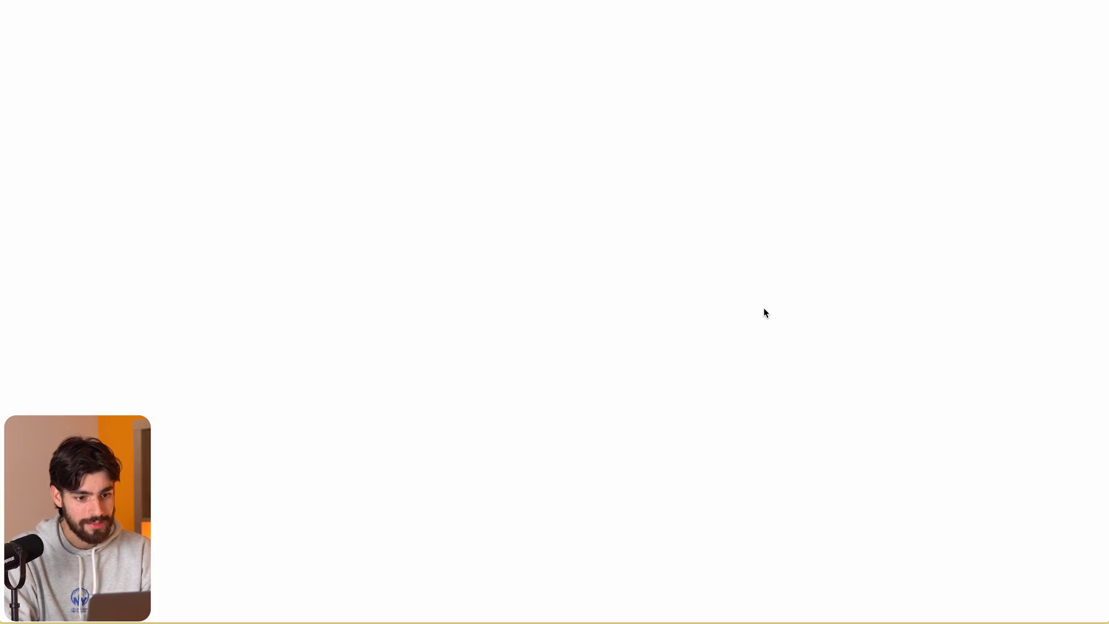
left_click_drag(128, 315, 508, 399)
scroll(508, 398, "right", 5)
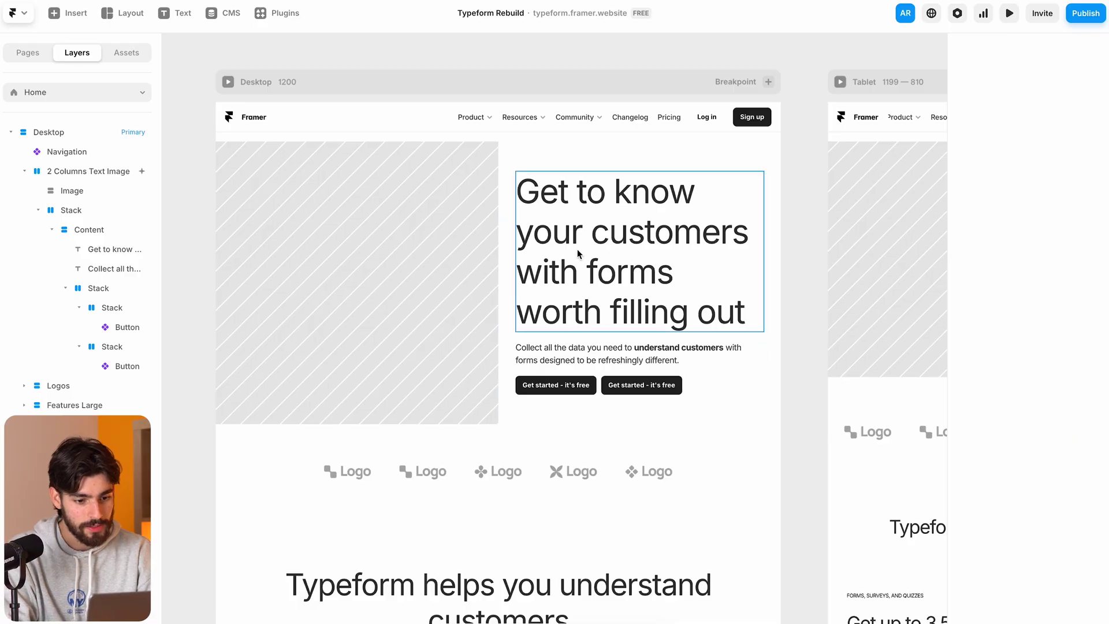
Inspect the hero's heading and text stack, then reopen the enter transition of the 2 Columns Text Image section
left_click(578, 251)
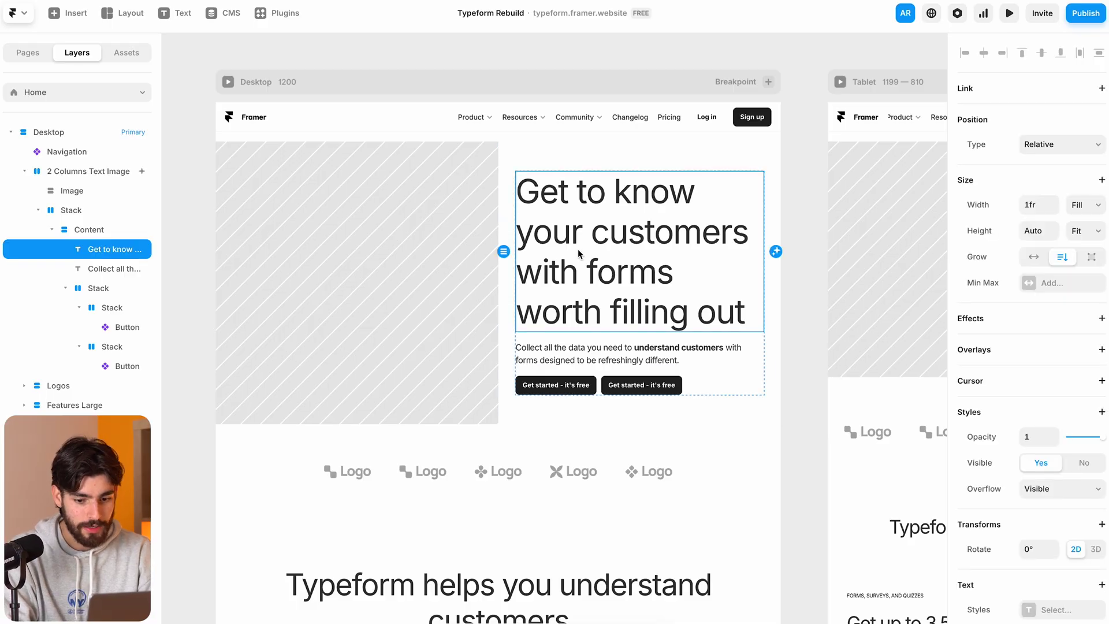
left_click(506, 413)
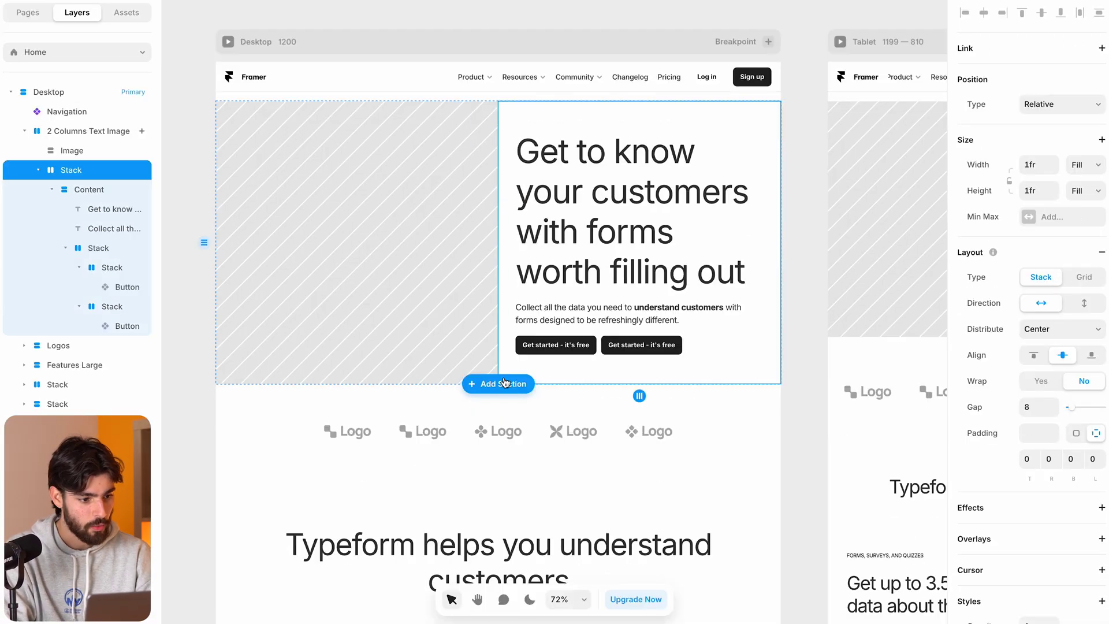
left_click(82, 130)
left_click(1074, 367)
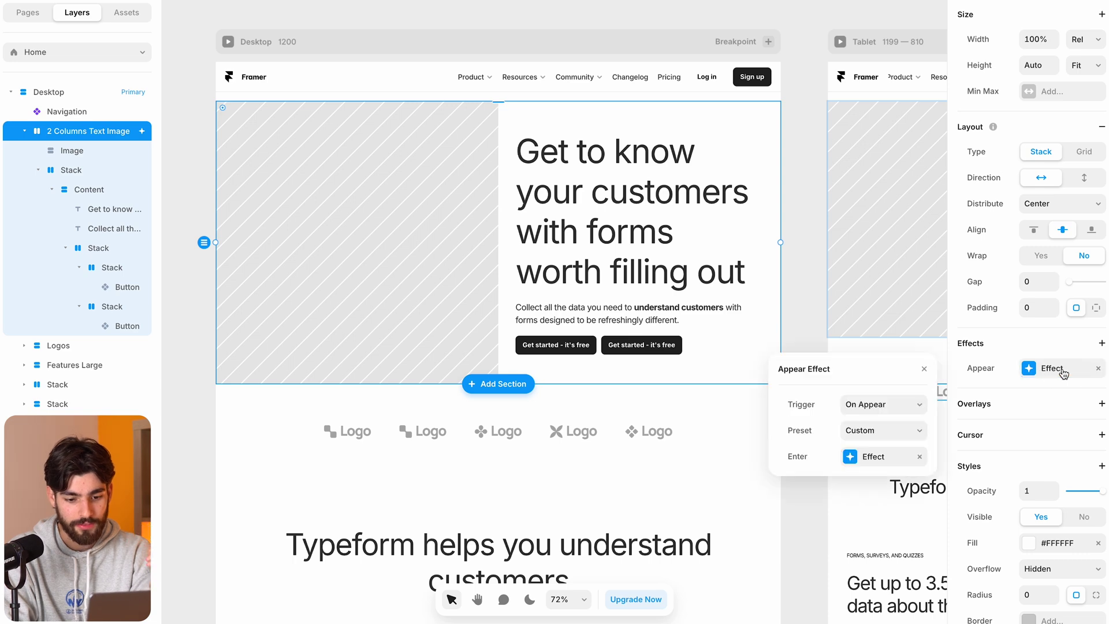
left_click(883, 458)
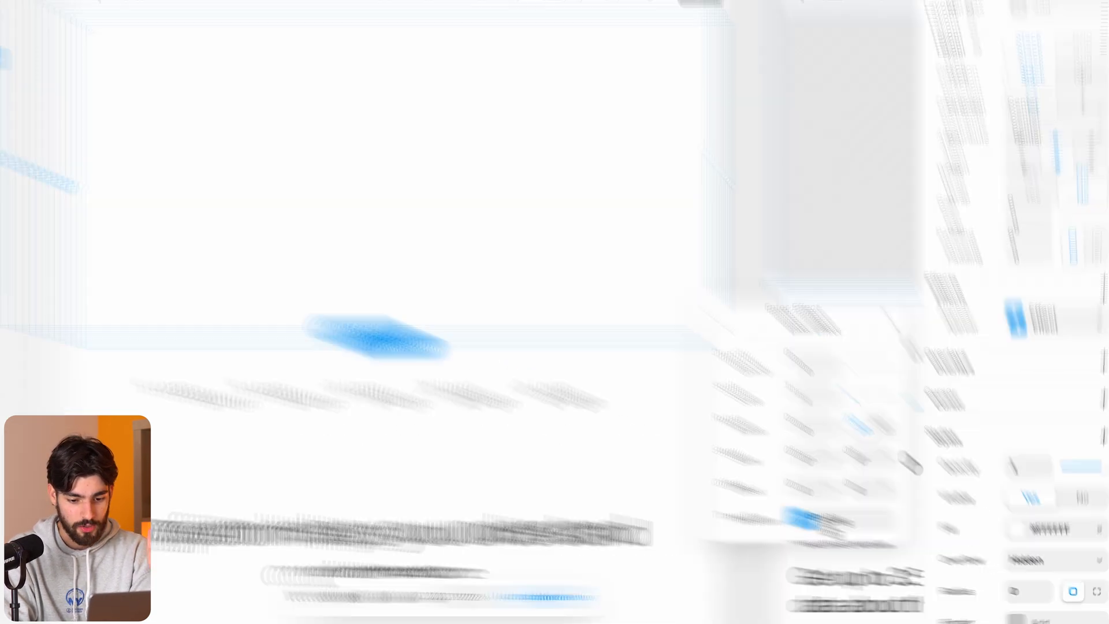
left_click(866, 531)
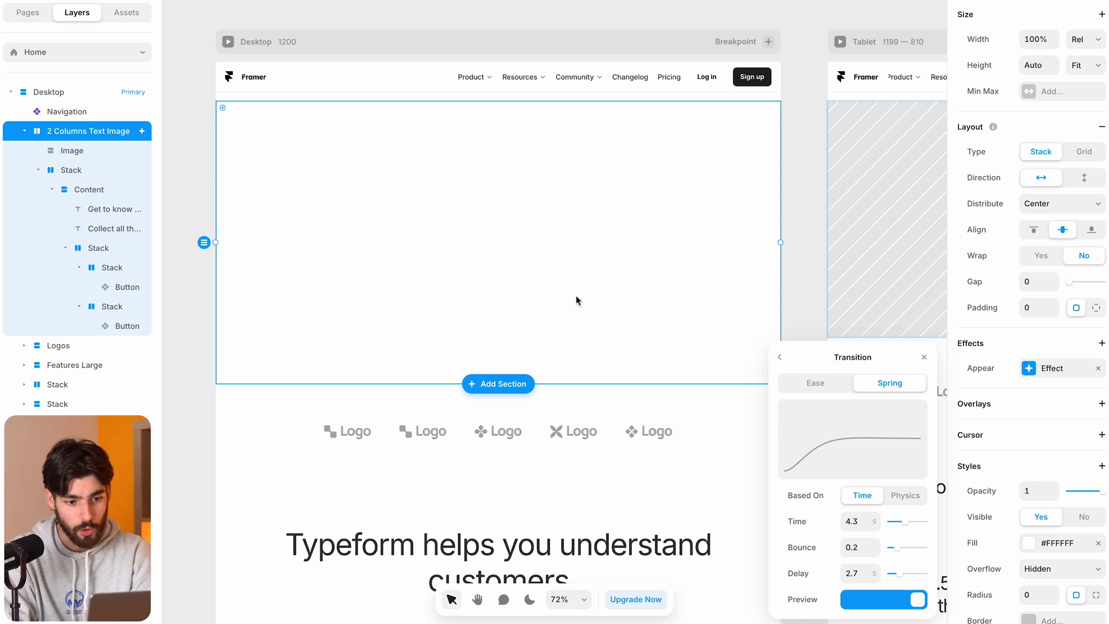
Select the hero heading "Get to know your customers with forms worth filling out" and add a Text effect to it
left_click(688, 202)
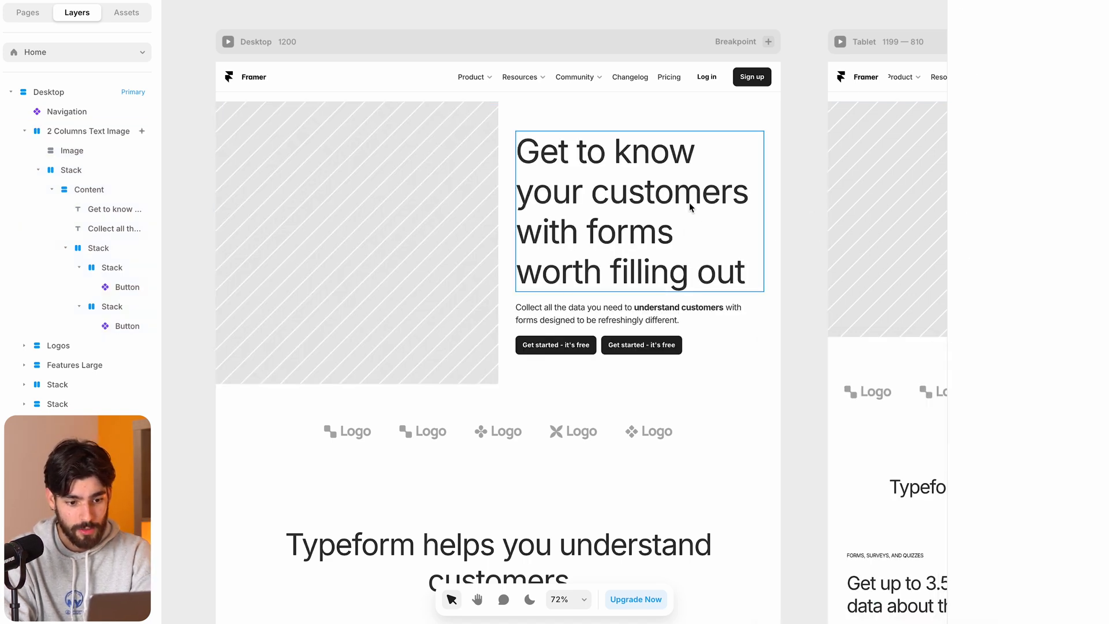
left_click(689, 202)
scroll(994, 404, "down", 3)
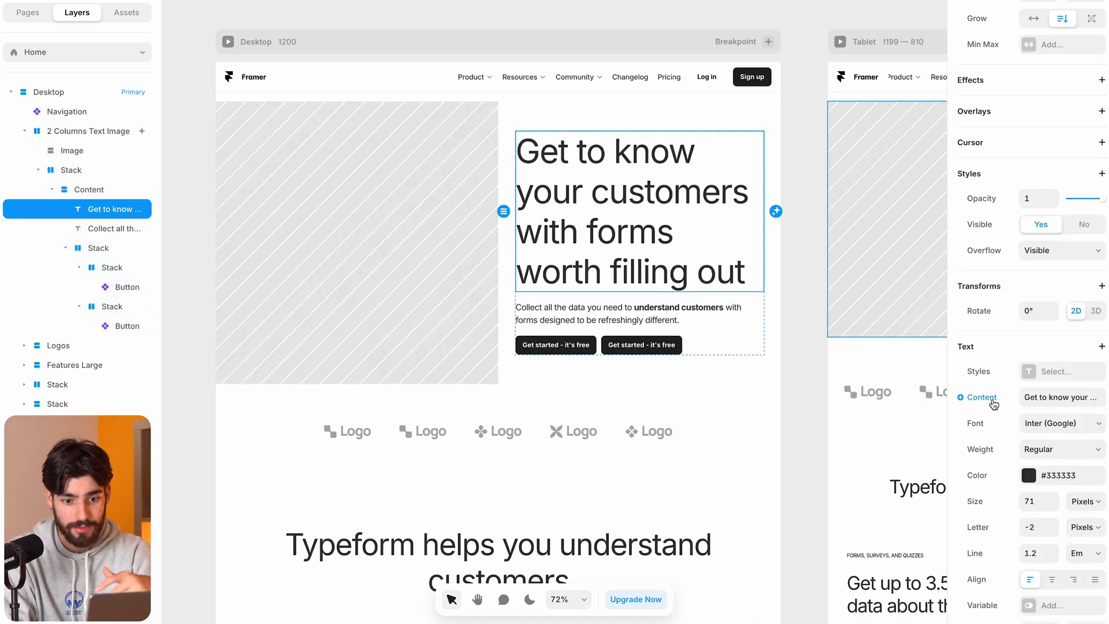
left_click(1008, 79)
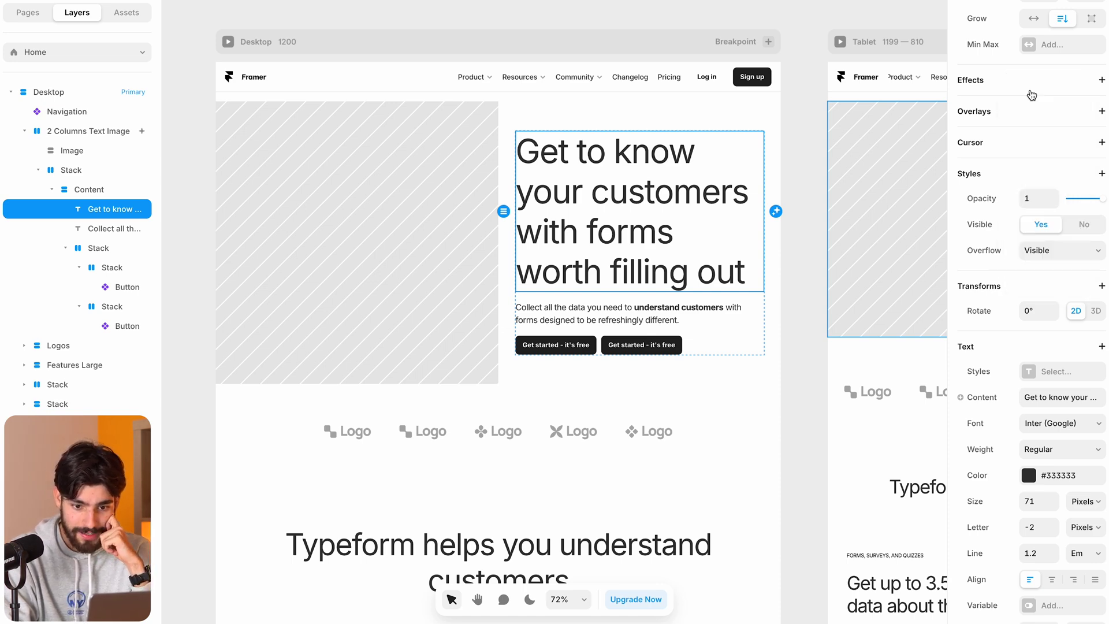
left_click(1034, 93)
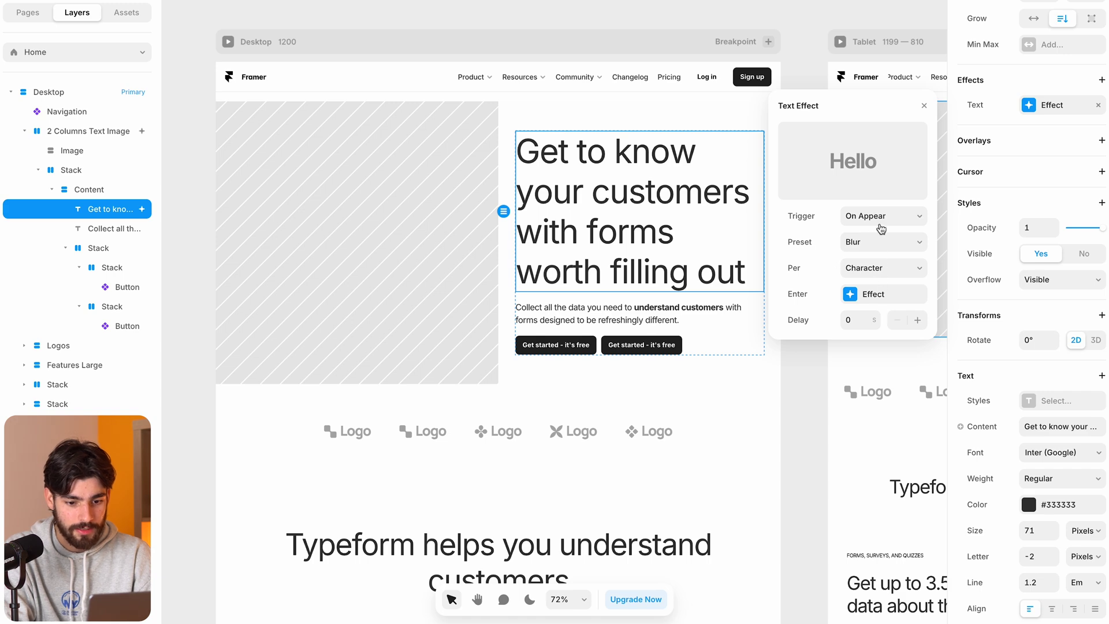
Try the Flip, Shake and Scale presets for the heading's text effect and settle on Stagger
left_click(862, 244)
left_click(860, 256)
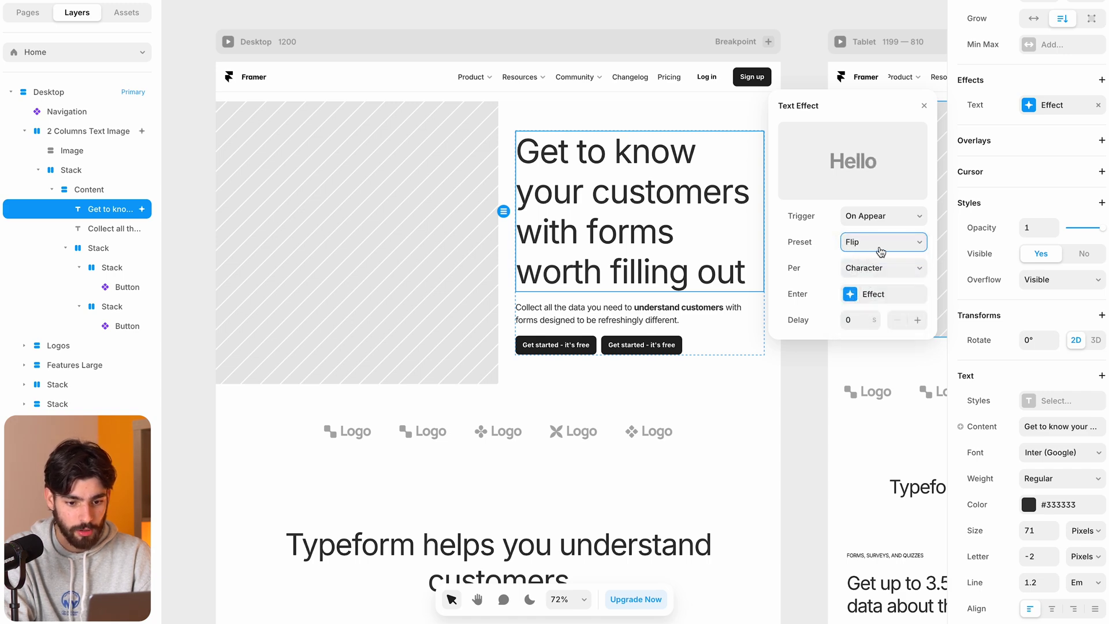
left_click(875, 248)
left_click(869, 257)
left_click(875, 242)
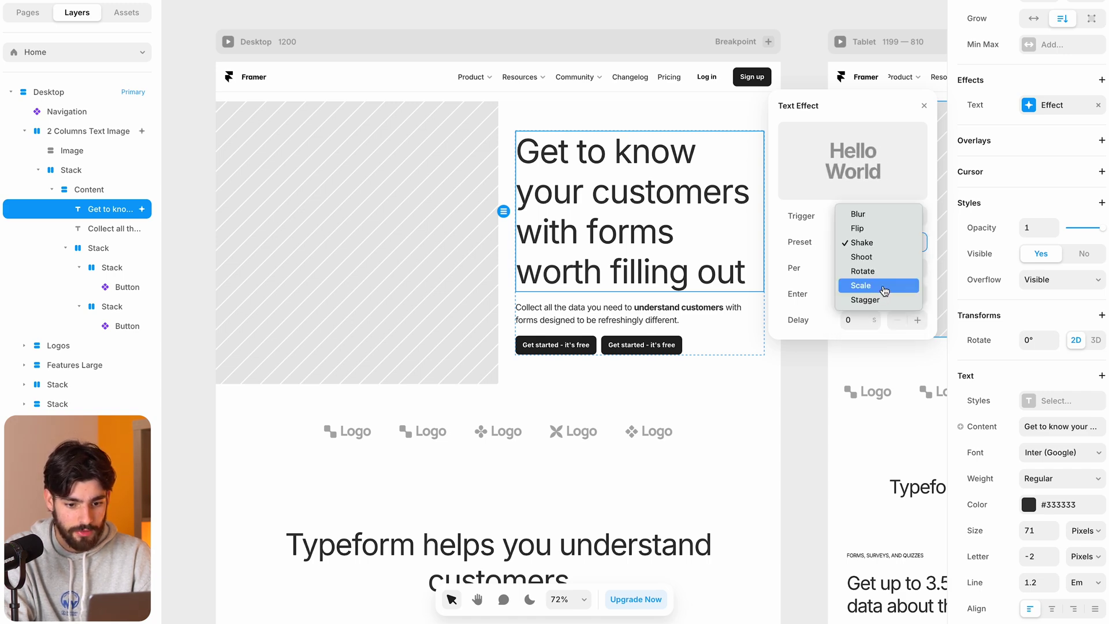
left_click(882, 285)
left_click(876, 239)
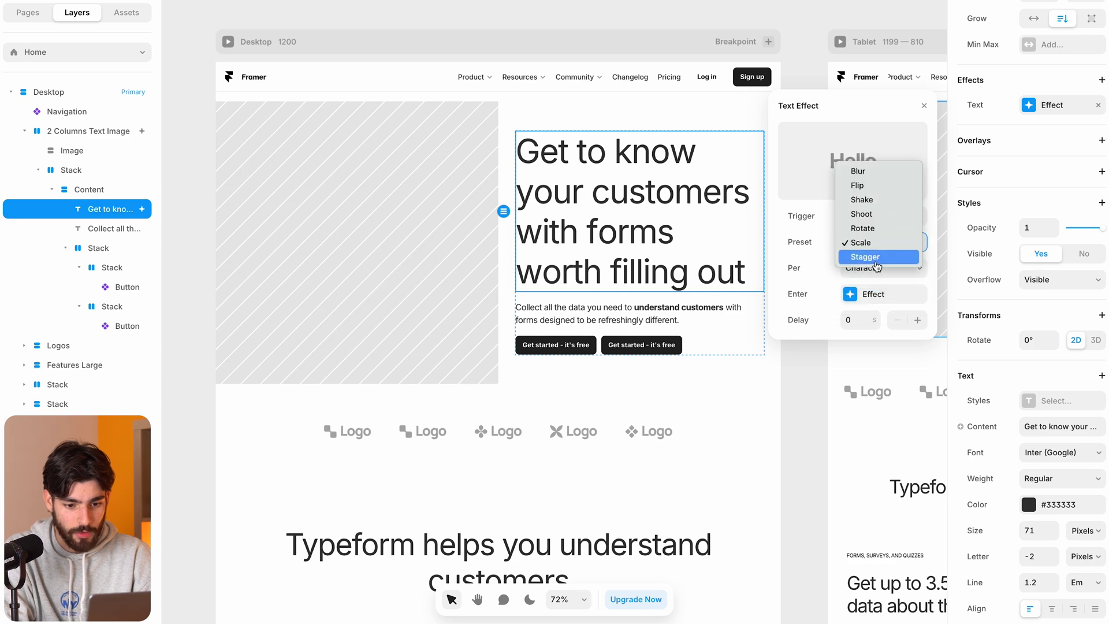
left_click(875, 261)
Try animating the heading's text effect per Element and per Line
left_click(881, 268)
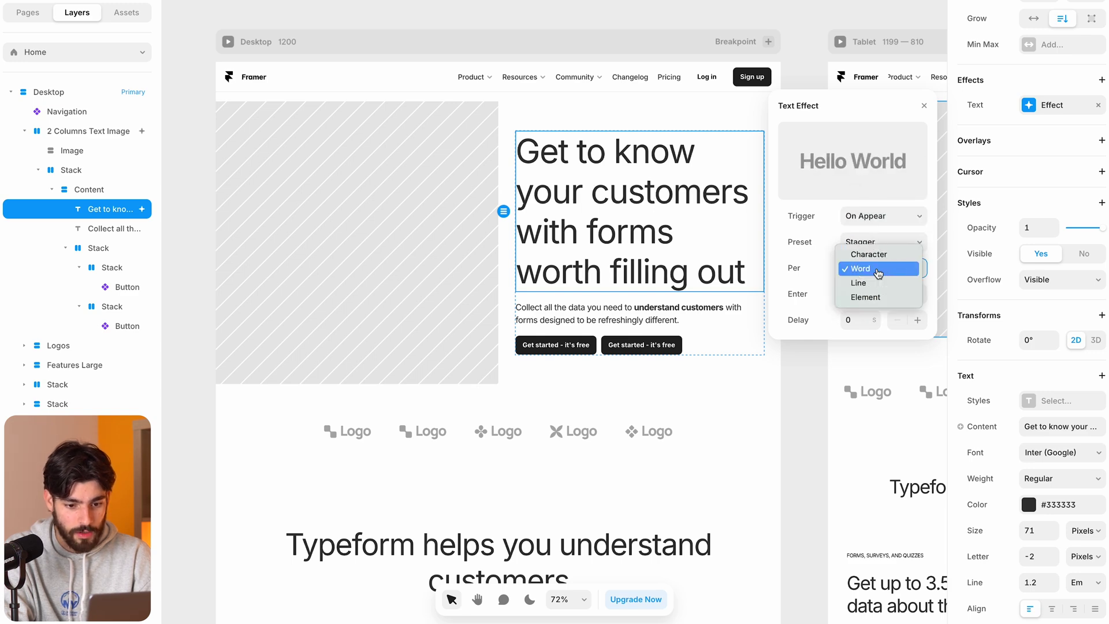
left_click(867, 298)
left_click(875, 272)
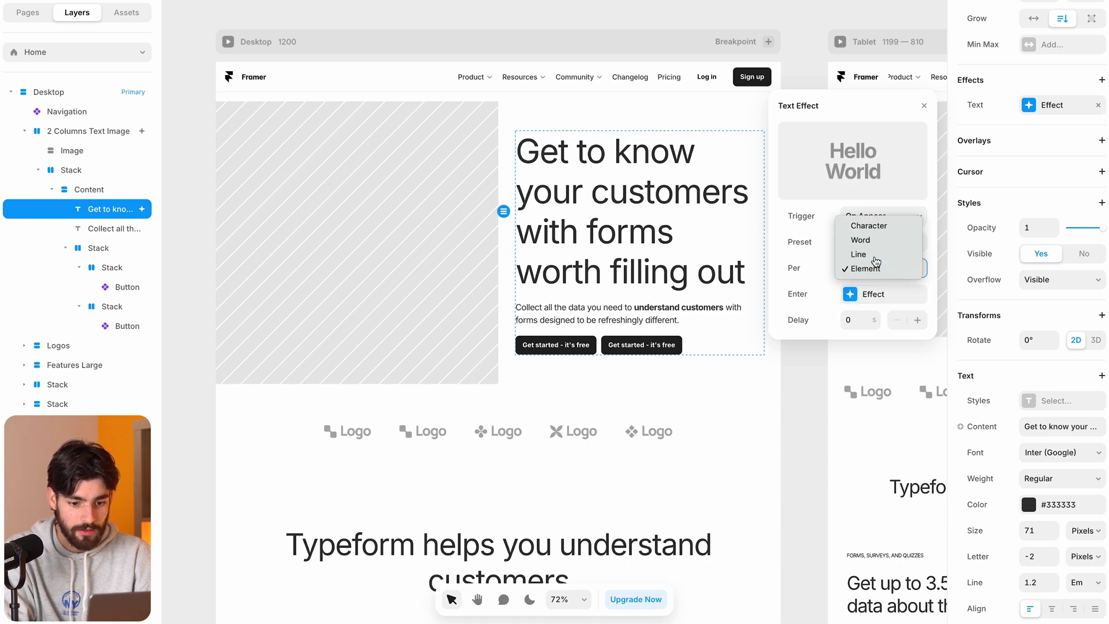
left_click(866, 254)
left_click(875, 272)
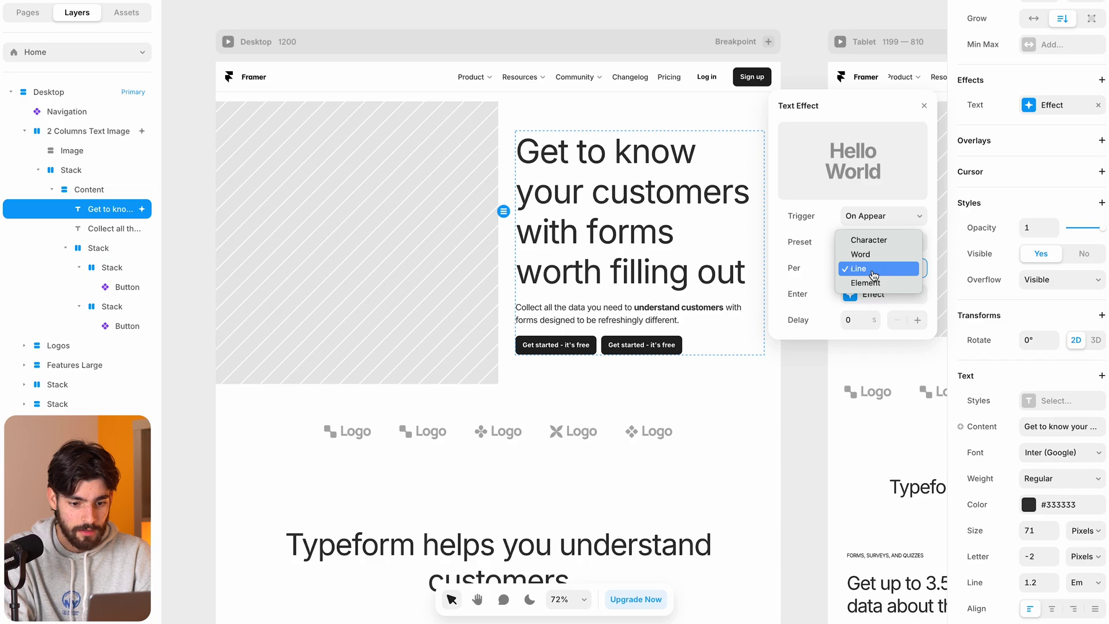
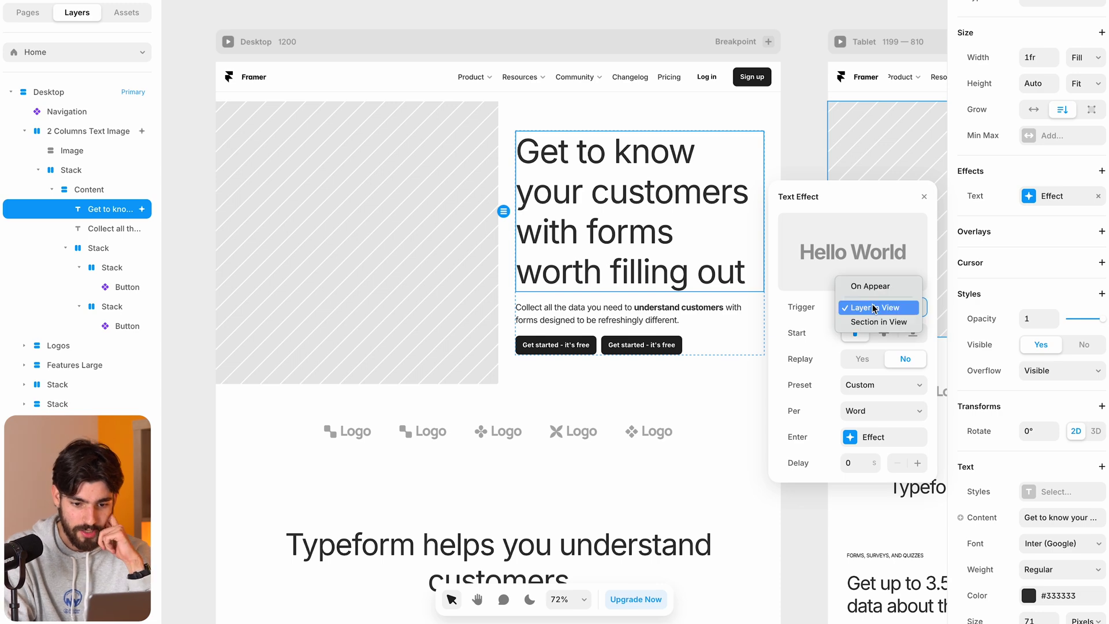
Review the trigger, preset and Per options of the heading's text effect, and compare Spring with Ease for its transition
left_click(873, 309)
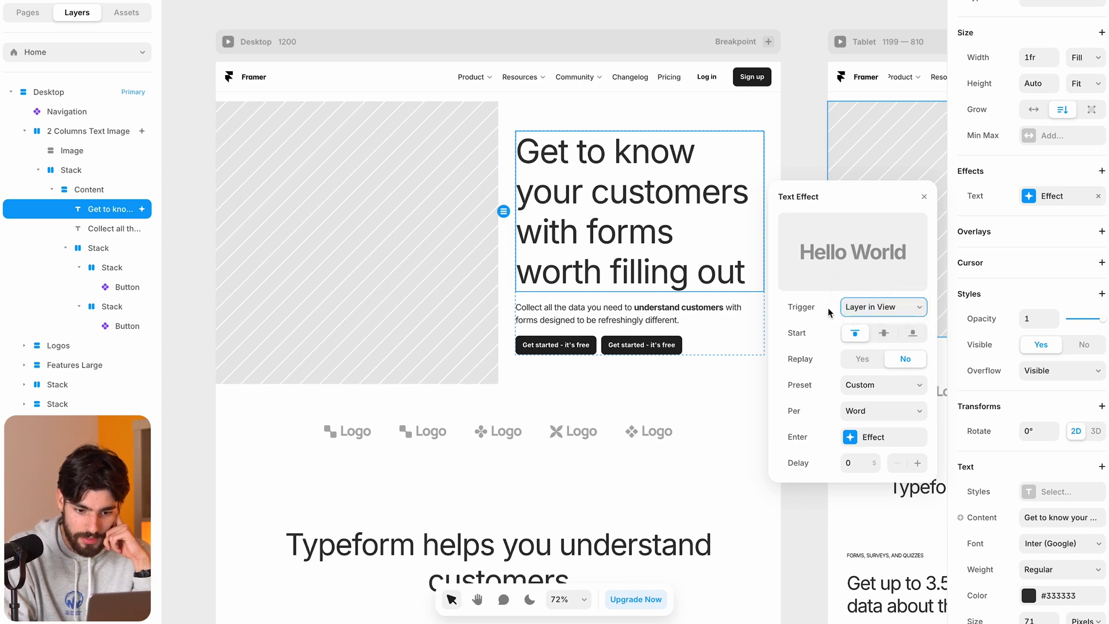
left_click(860, 392)
left_click(861, 412)
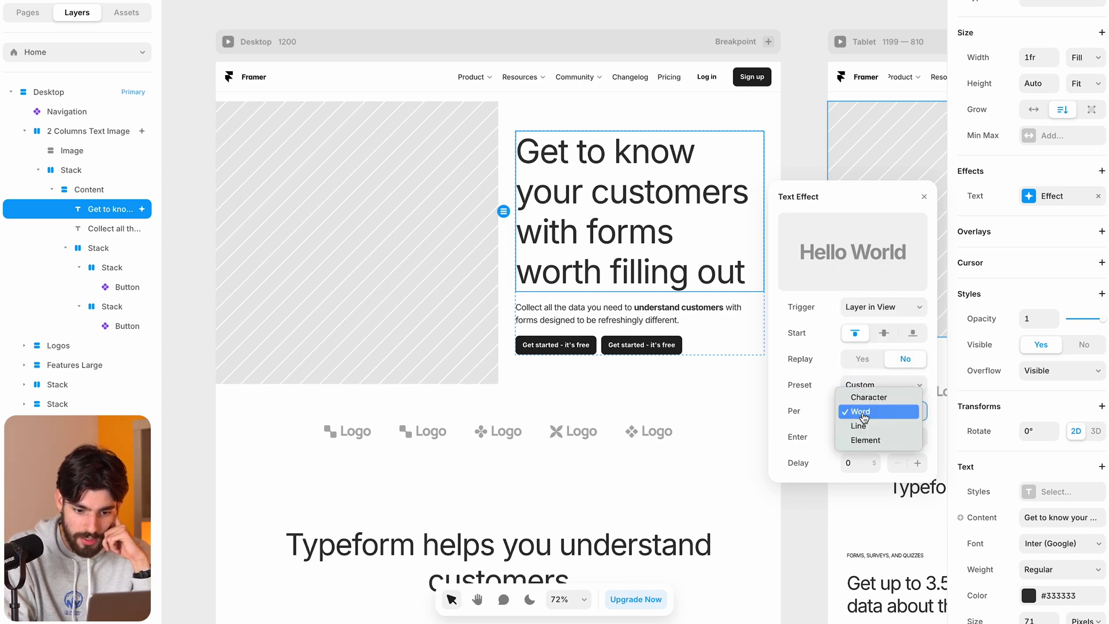
left_click(865, 411)
scroll(854, 427, "down", 3)
left_click(864, 462)
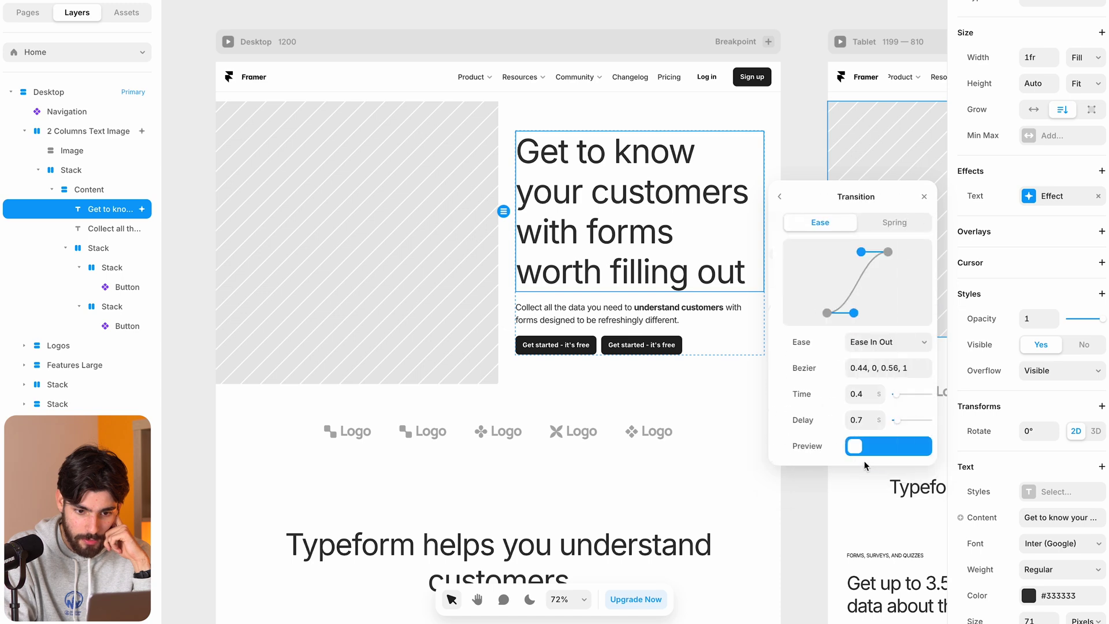
left_click(890, 222)
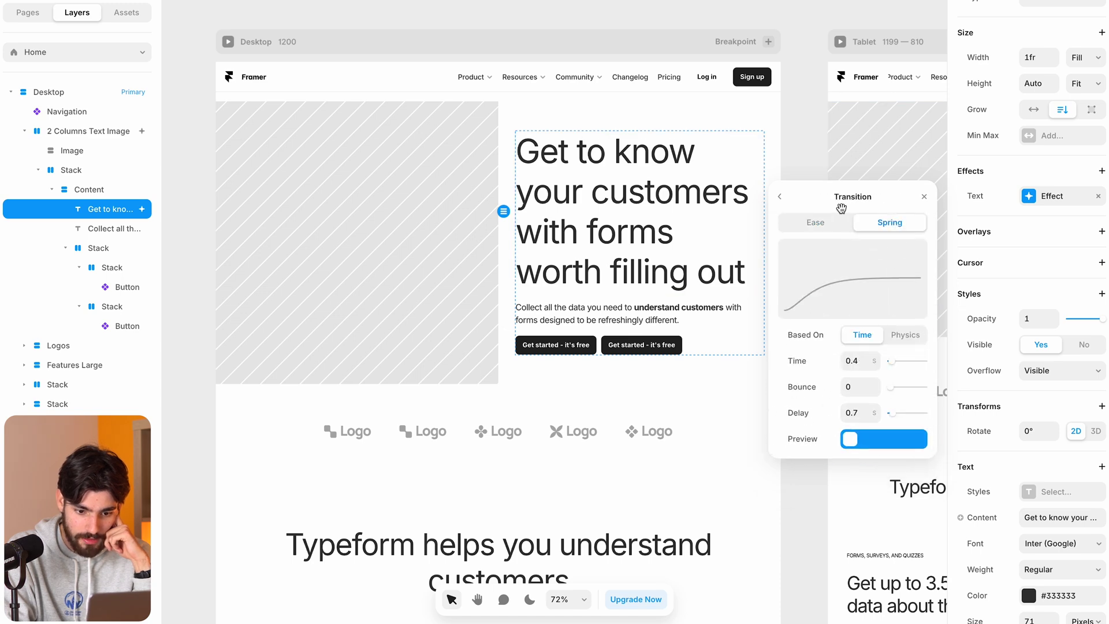
left_click(821, 222)
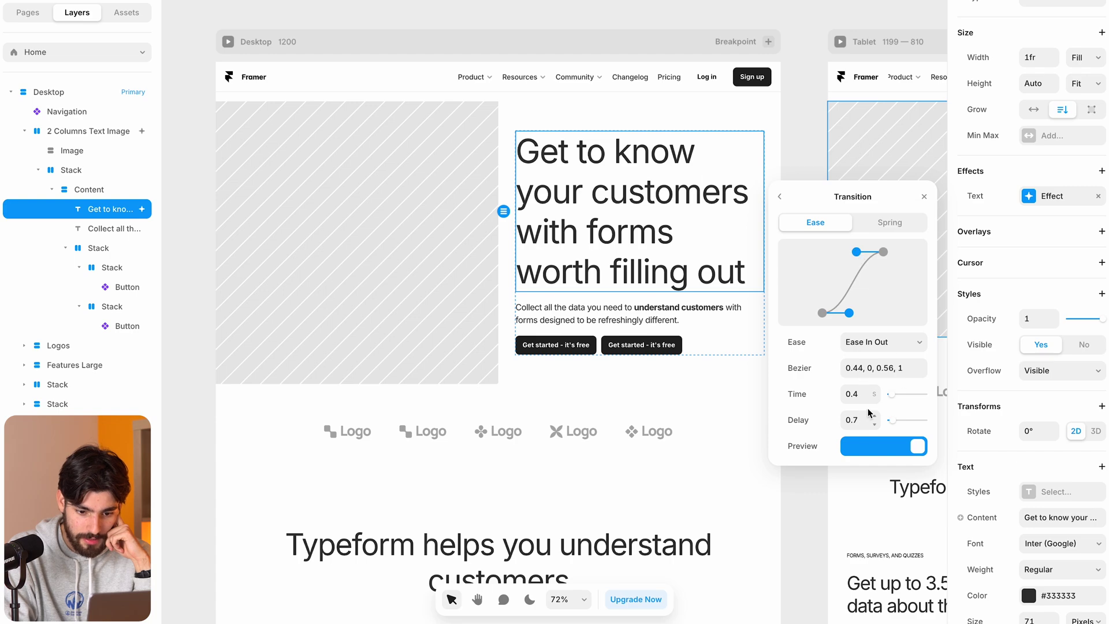
Preview the page, check the hero heading's animation while moving down and back up, and return to the canvas
key("super+p")
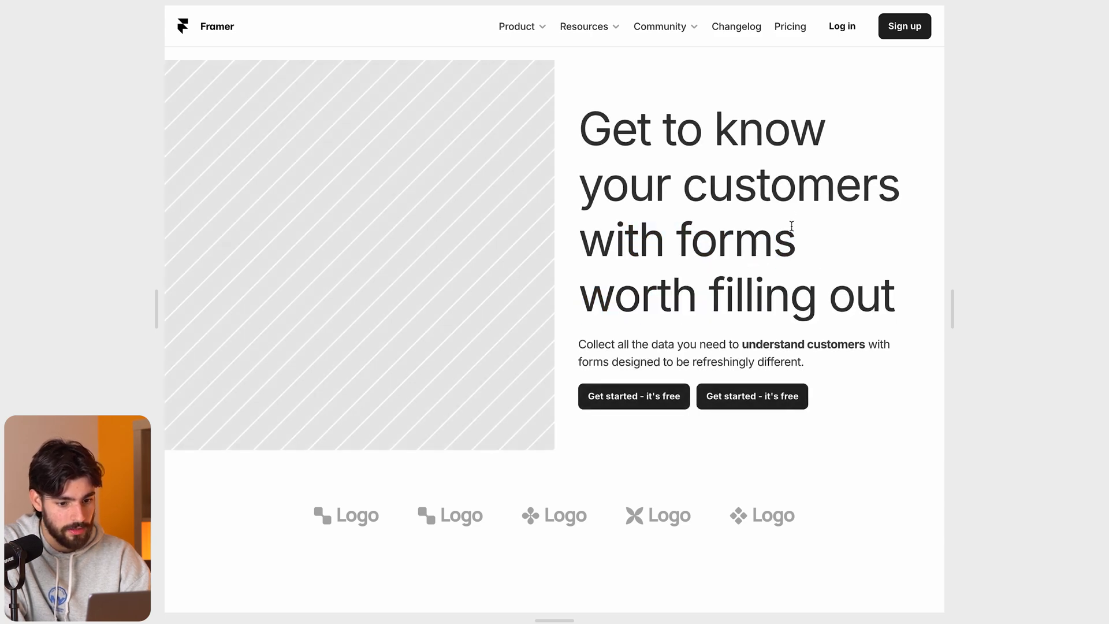
scroll(791, 226, "down", 8)
scroll(791, 226, "up", 8)
key("Escape")
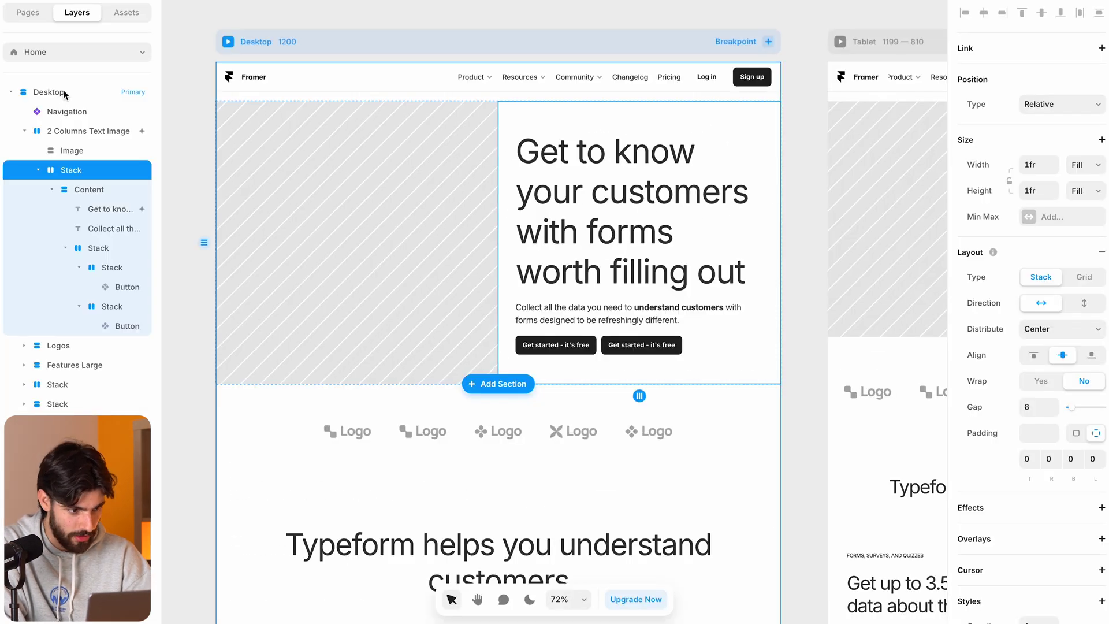
Set the delay of the 2 Columns Text Image section's enter transition to 0 s and close the effect settings
left_click(71, 128)
left_click(1054, 368)
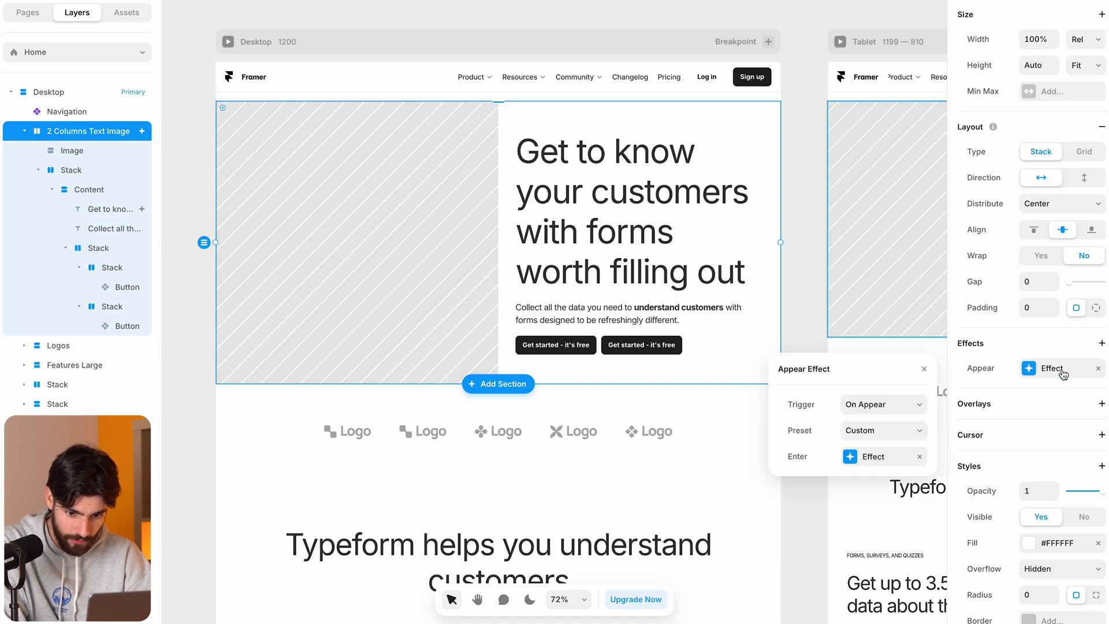
left_click(871, 453)
left_click(866, 530)
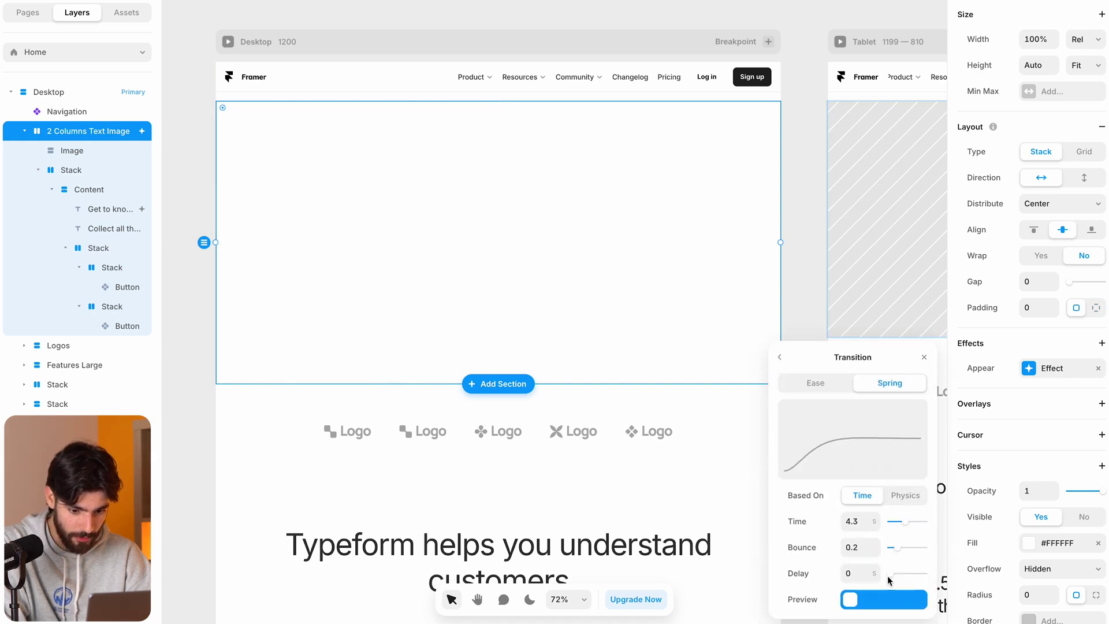
left_click(780, 358)
left_click(779, 368)
key("Escape")
key("Escape")
Select the hero's Content stack and preview the page
left_click(601, 226)
double_click(601, 225)
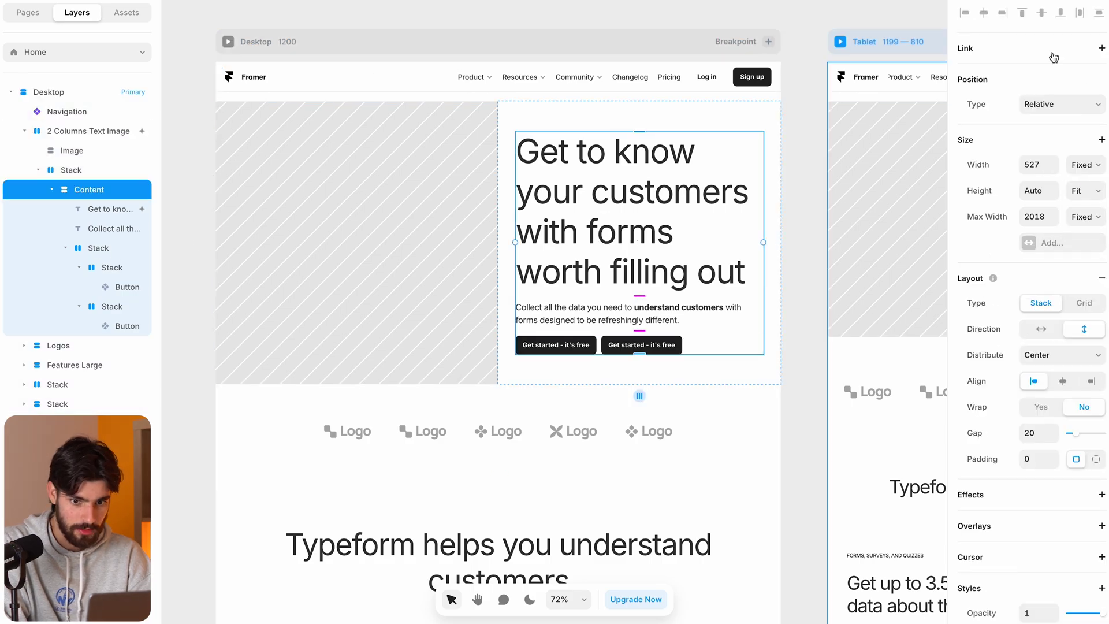
key("super+p")
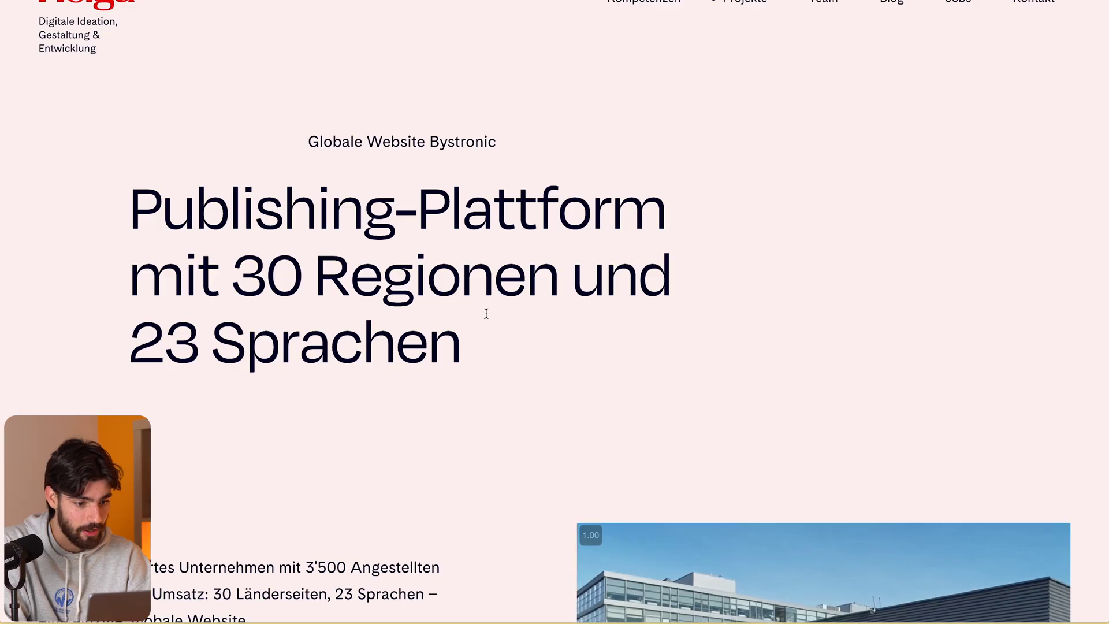
Reload the Helga project page and examine how its main heading and the small line above it appear
key("super+r")
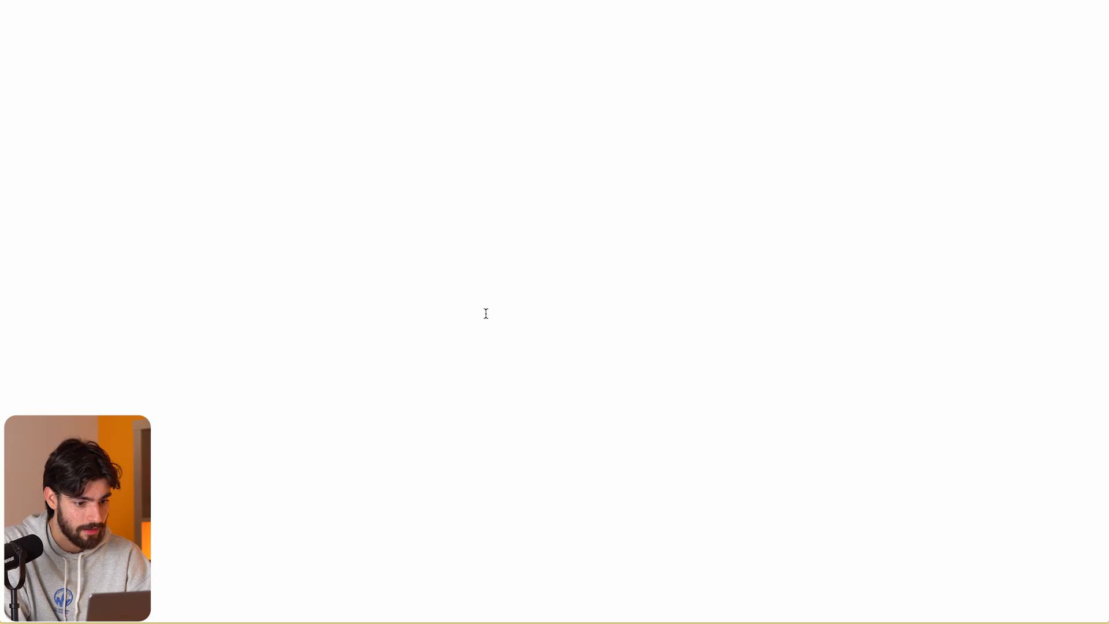
left_click_drag(123, 207, 435, 349)
left_click(443, 352)
left_click_drag(302, 152, 507, 156)
left_click(490, 166)
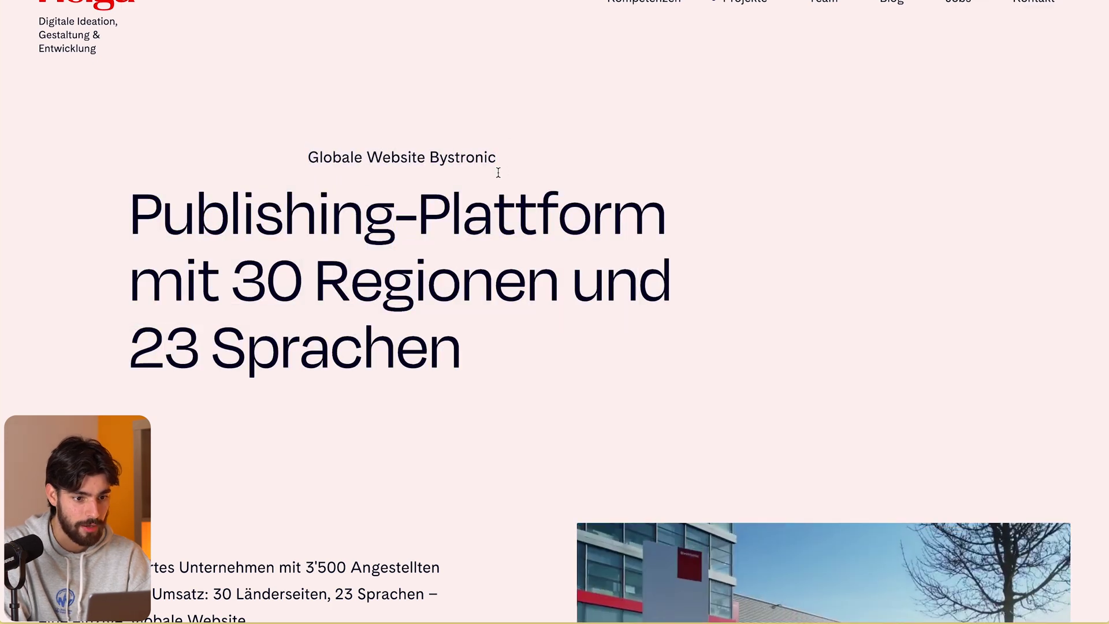
Study how the text and images further down the Helga page animate in, then switch back to the Framer canvas
scroll(475, 340, "down", 5)
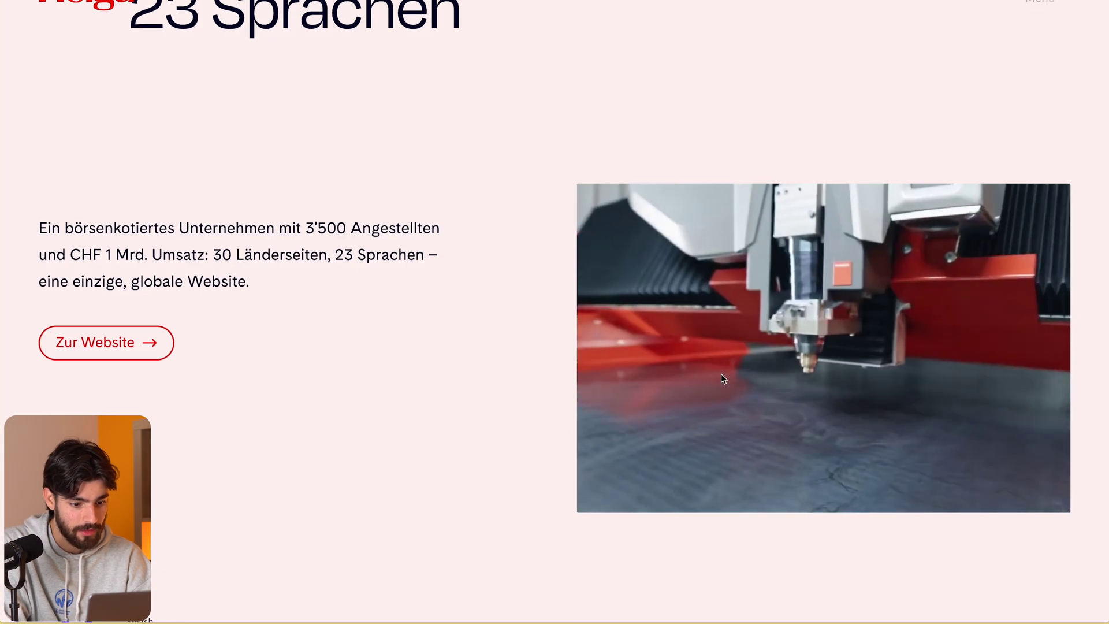
scroll(722, 376, "down", 10)
scroll(721, 378, "down", 15)
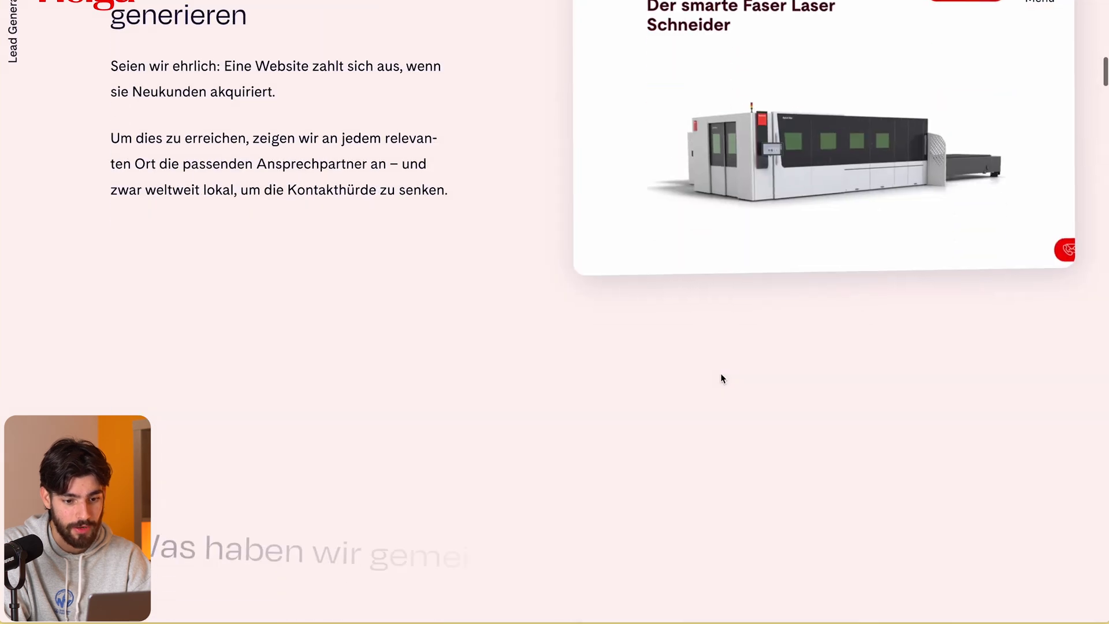
key("super+Tab")
key("Escape")
Set the hero heading's text effect to trigger On Appear with a 1.4 s delay
scroll(955, 380, "down", 3)
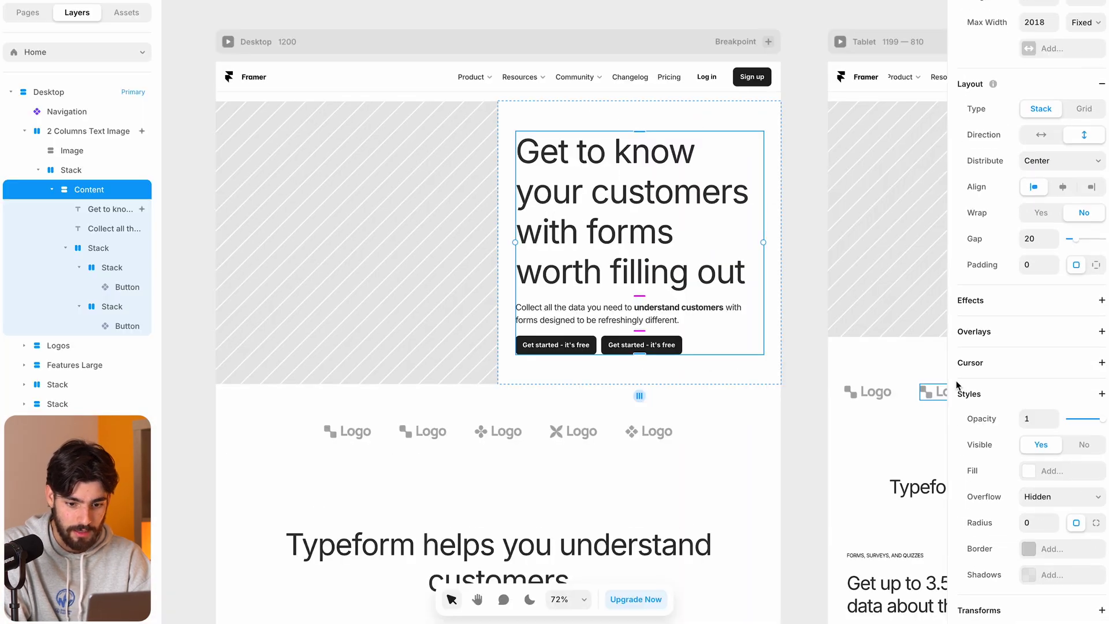
left_click(75, 170)
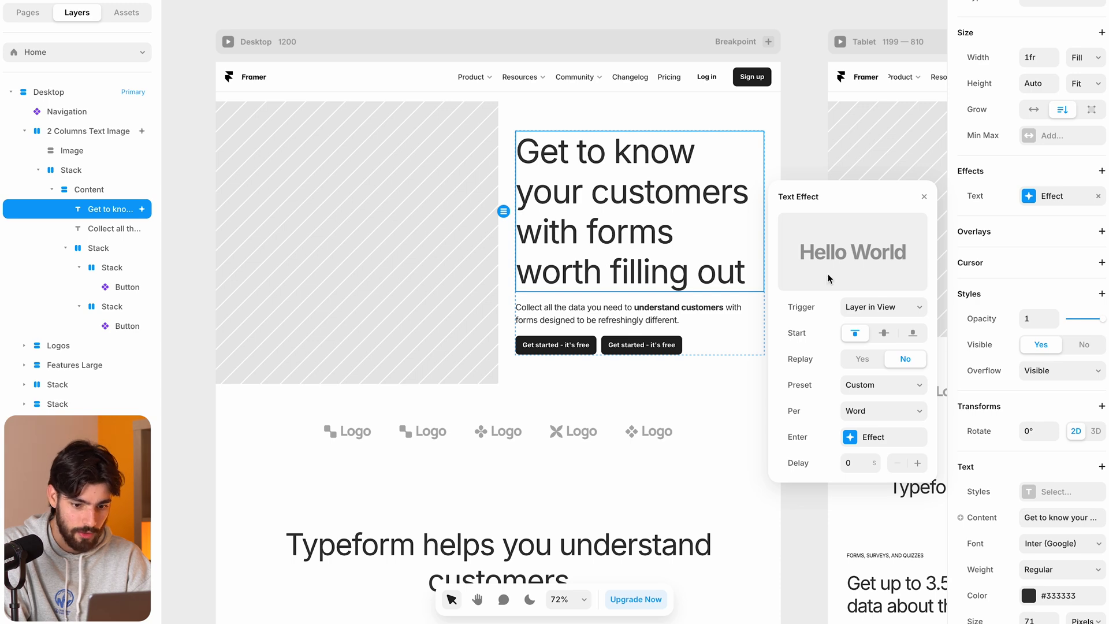
left_click(894, 307)
left_click(866, 285)
left_click(861, 408)
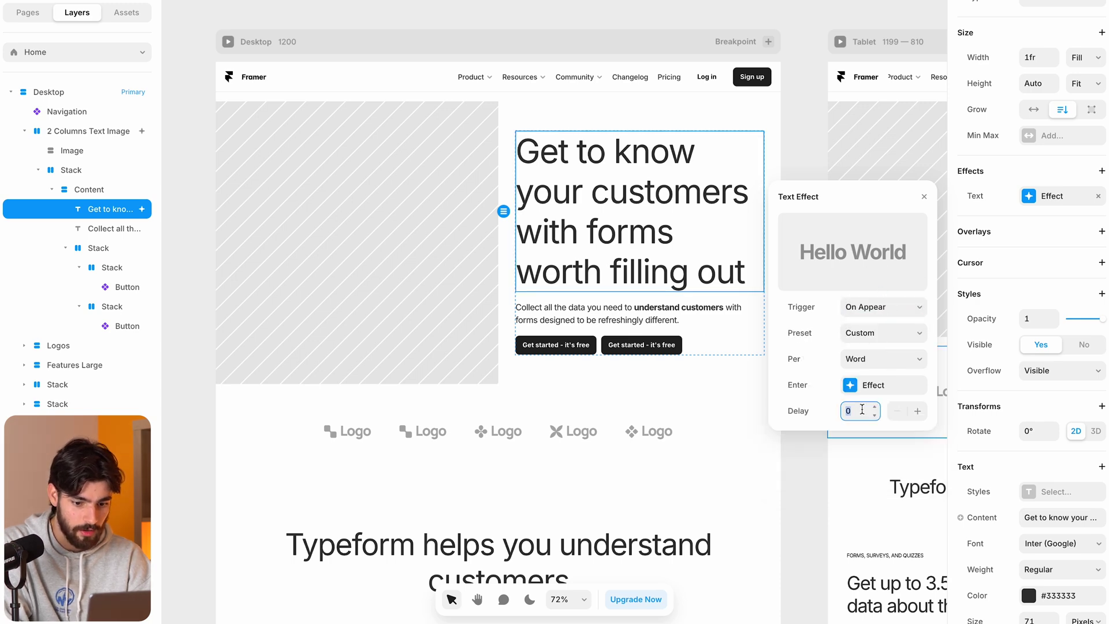
type("2")
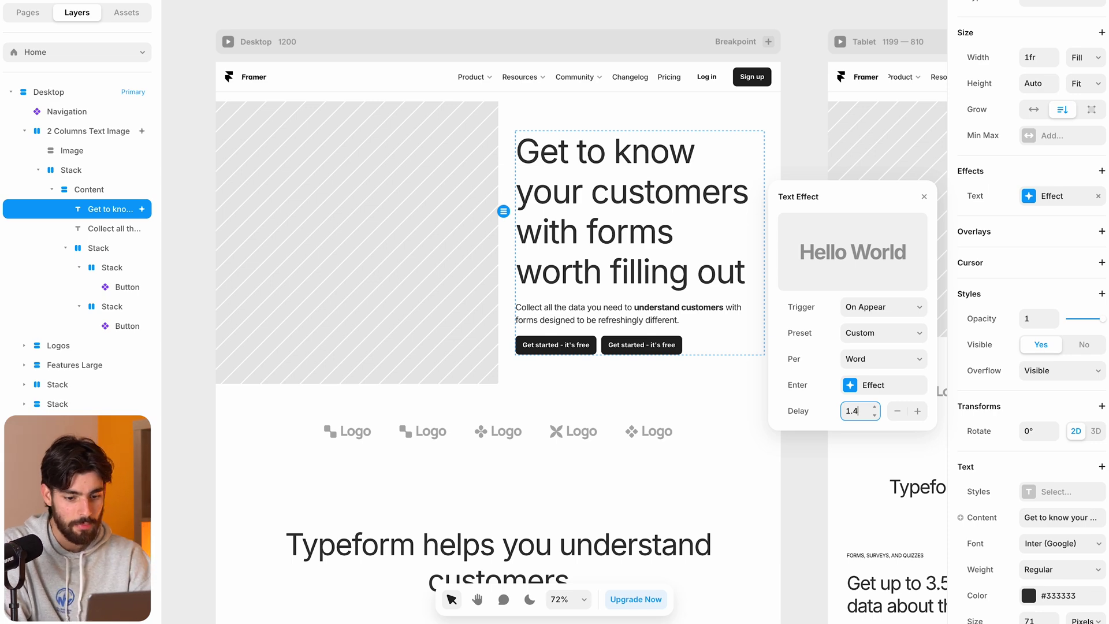
Add an On Appear effect with the Fade In preset to the heading, paragraph and button stack inside Content
left_click(101, 189)
left_click(102, 230)
left_click(89, 191)
key("Return")
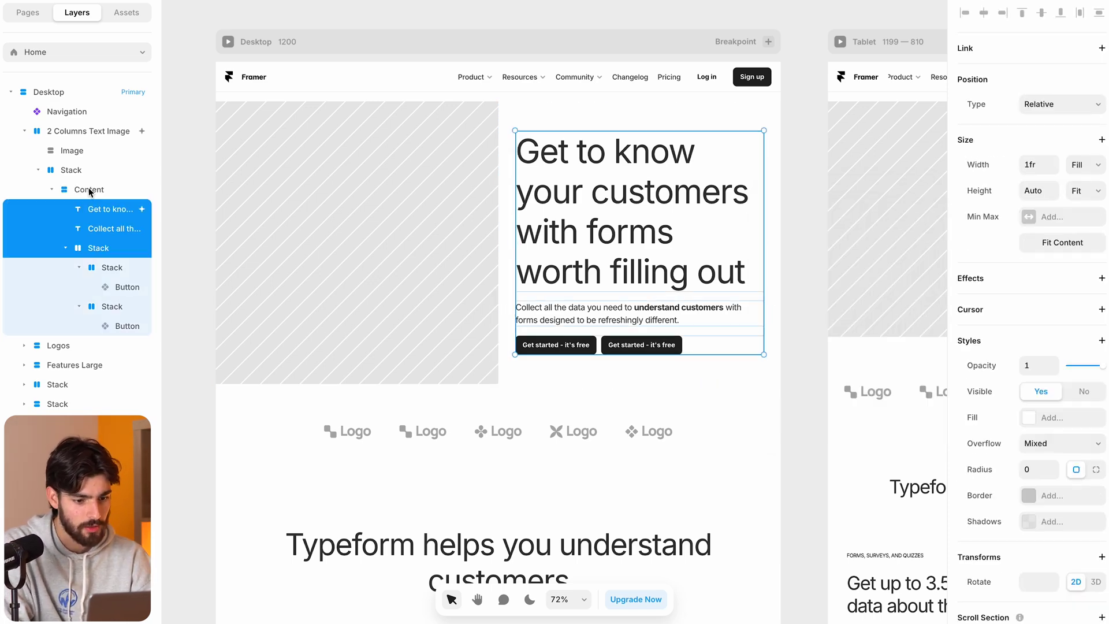
left_click(986, 289)
left_click(994, 287)
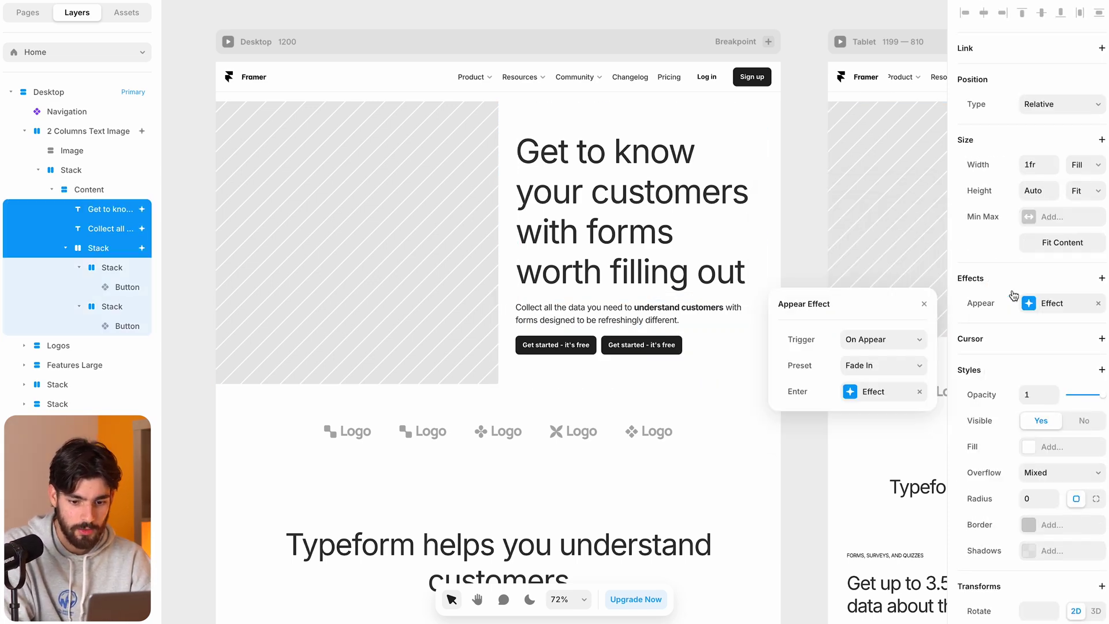
left_click(876, 366)
left_click(877, 367)
key("Escape")
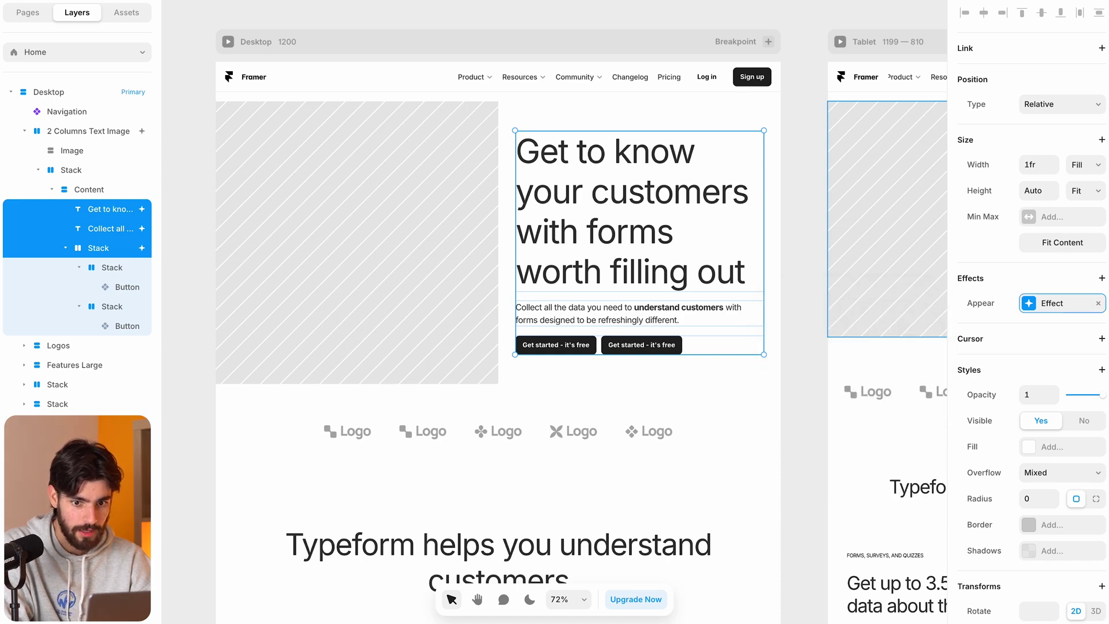
Preview the page to watch the hero content appear, then select the first "Get started - it's free" button on the canvas
key("super+p")
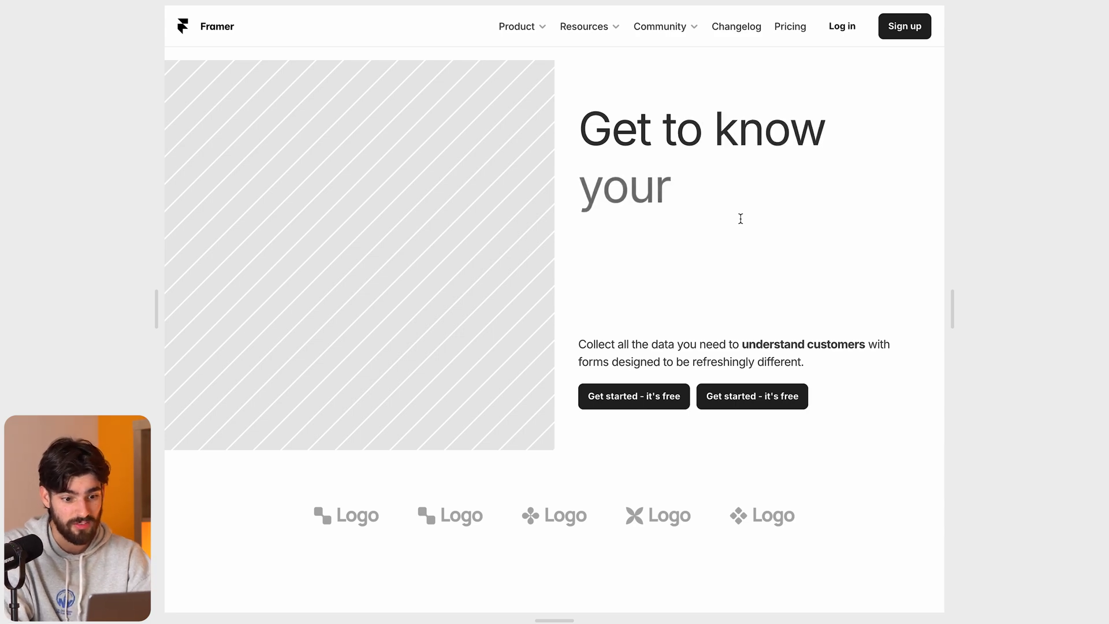
key("Escape")
left_click(595, 345)
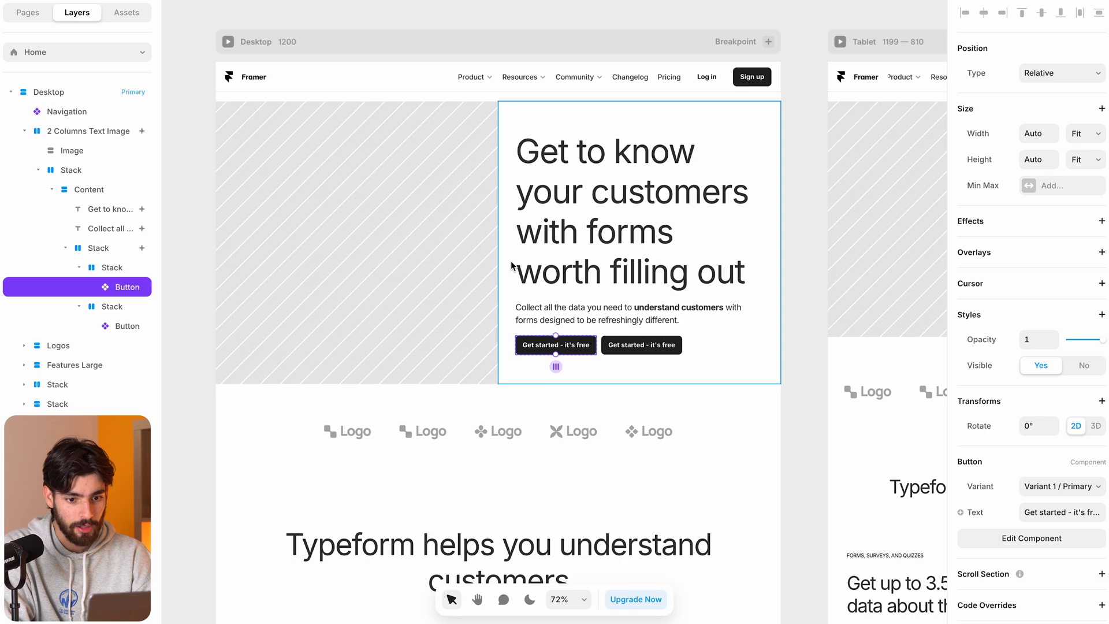
Draw a frame about 265 × 286 px below the hero section and set its position type to Absolute
key("f")
mouse_move(510, 272)
left_mouse_down()
mouse_move(577, 315)
mouse_move(630, 404)
left_mouse_up()
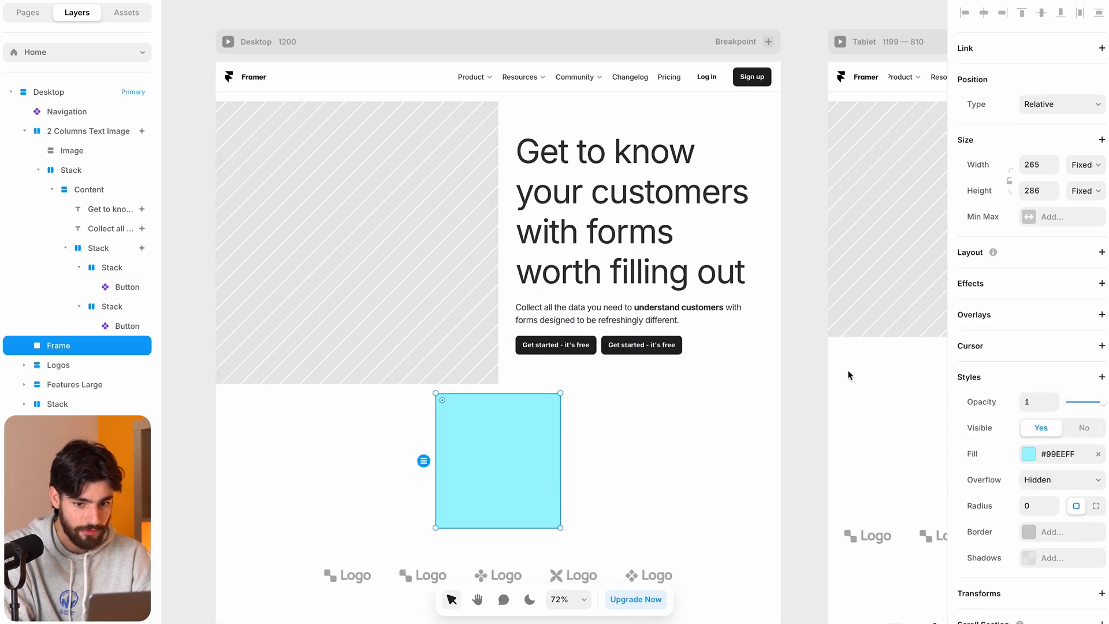
left_click(1051, 104)
left_click(1048, 102)
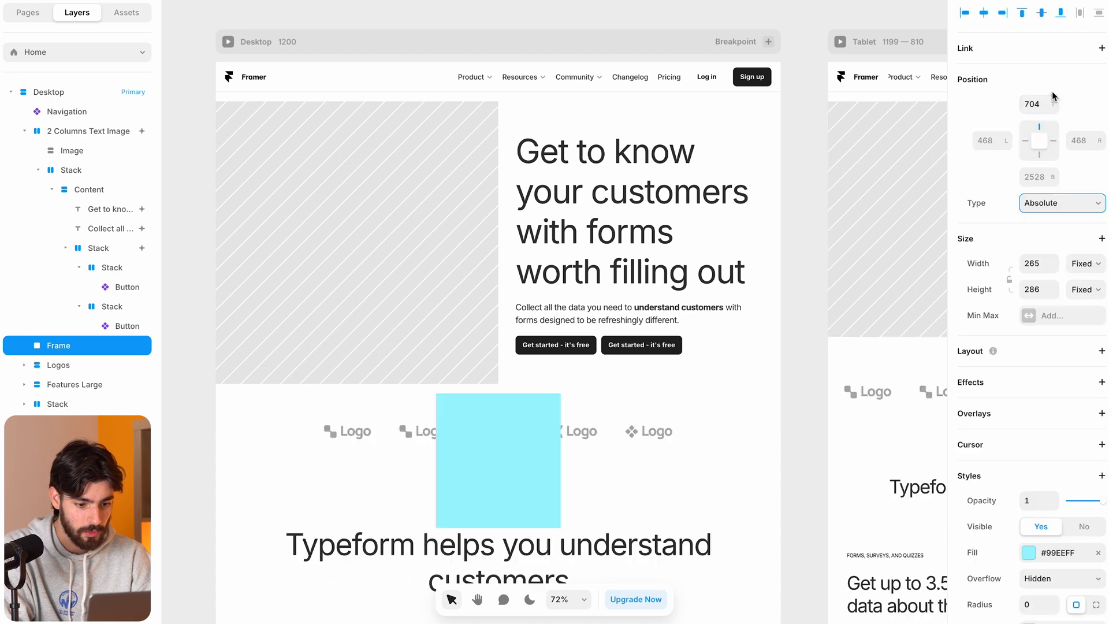
Move the blue frame over the hero image and text, and enlarge it to about 275 × 428 px
left_click_drag(478, 469, 478, 336)
left_click(317, 259)
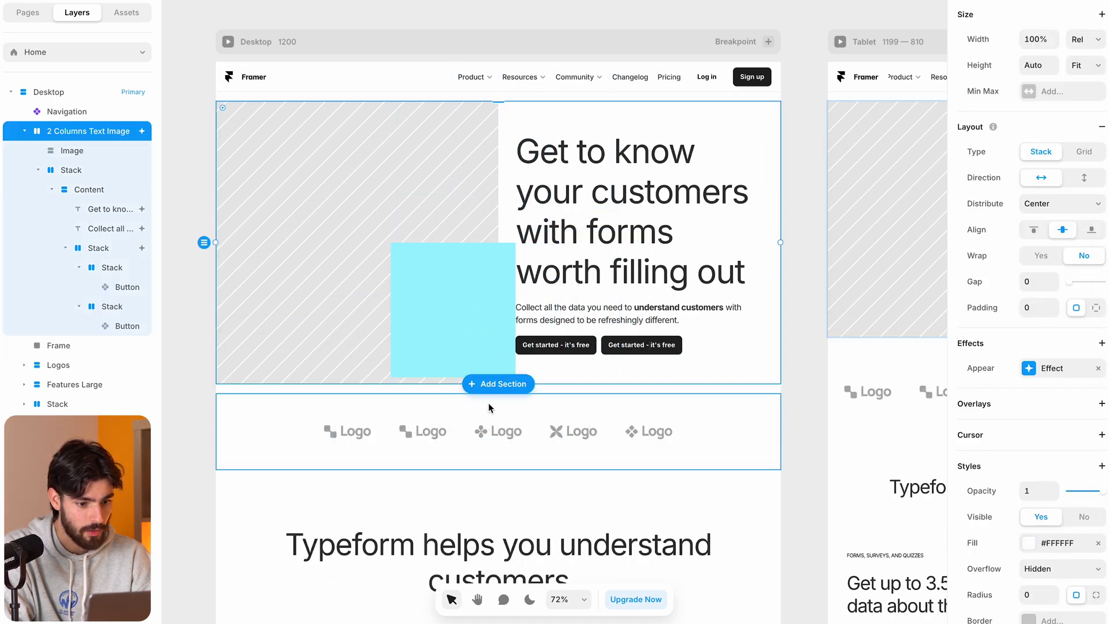
left_click(470, 287)
left_click_drag(470, 287, 490, 364)
left_click_drag(580, 301, 582, 268)
left_click_drag(518, 319, 481, 277)
Preview the page and check how the absolutely positioned frame behaves while scrolling
key("super+p")
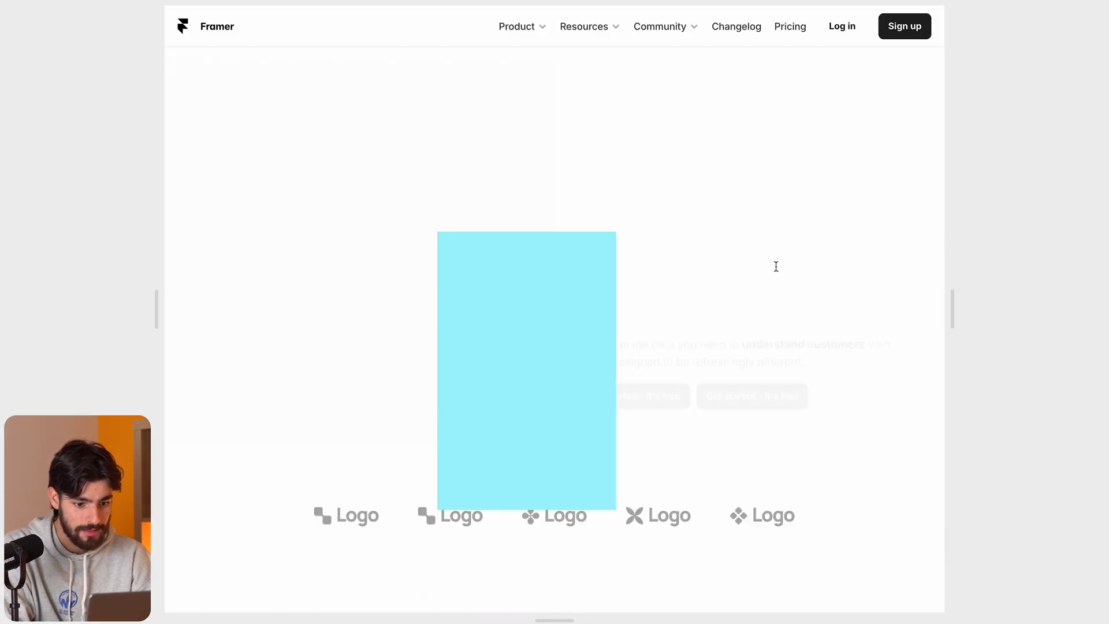
scroll(775, 267, "down", 2)
scroll(770, 290, "up", 2)
scroll(767, 289, "down", 3)
key("Escape")
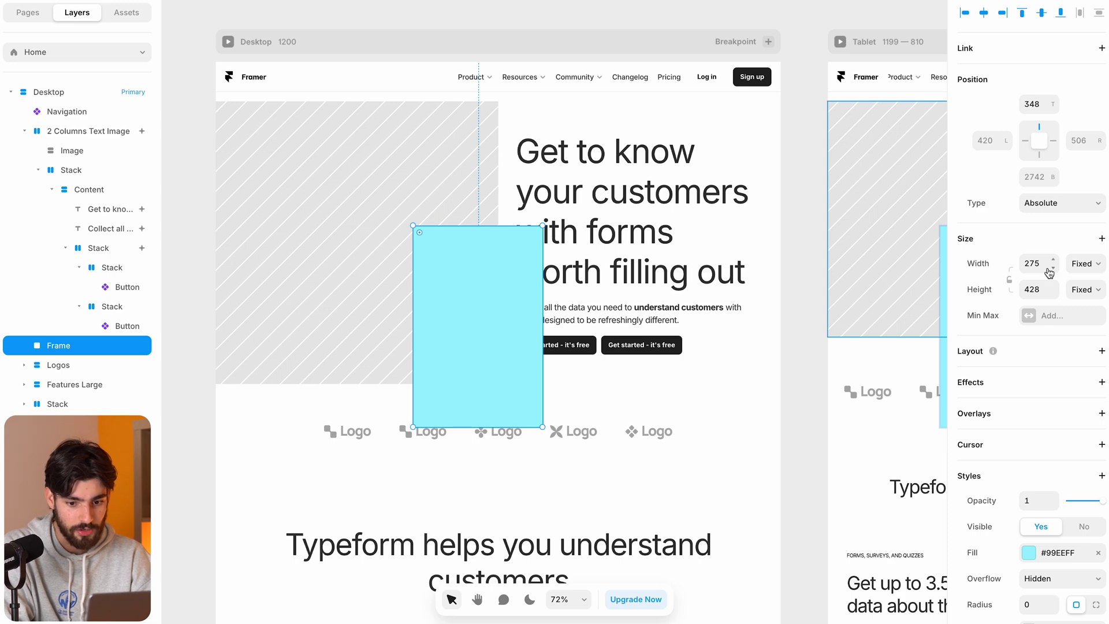
Add a Scroll Speed effect to the blue frame with the speed set to 20%
left_click(1034, 202)
left_click(978, 278)
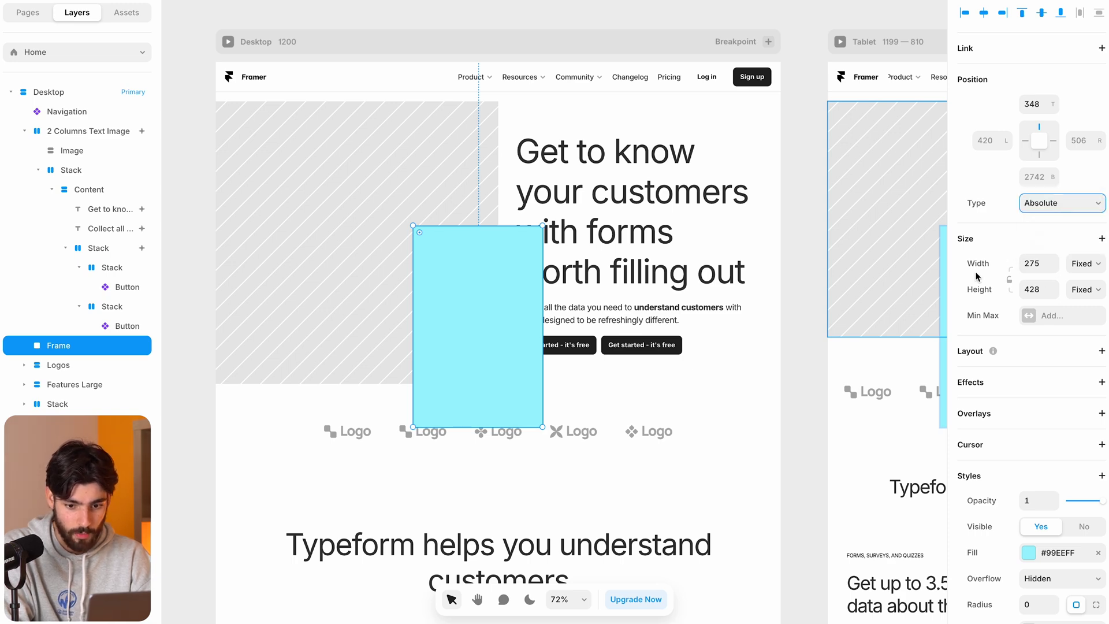
scroll(1056, 463, "down", 3)
left_click(1013, 183)
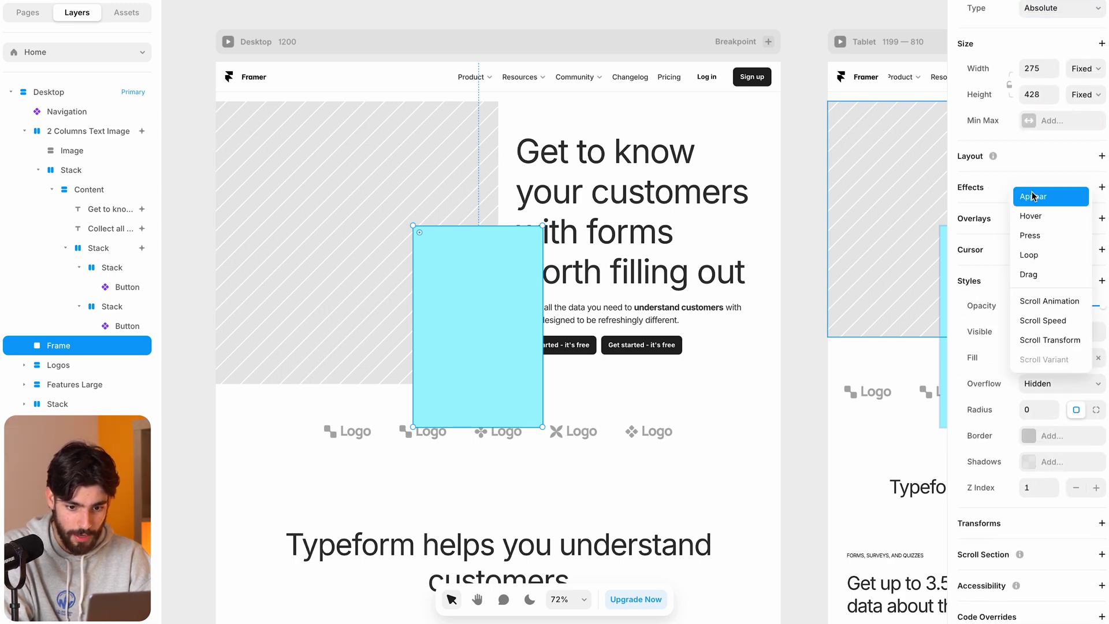
left_click(1046, 320)
type("20")
key("Return")
Preview the page and examine how the frame moves relative to the content at 20% scroll speed
key("super+p")
scroll(677, 406, "down", 5)
scroll(677, 409, "down", 5)
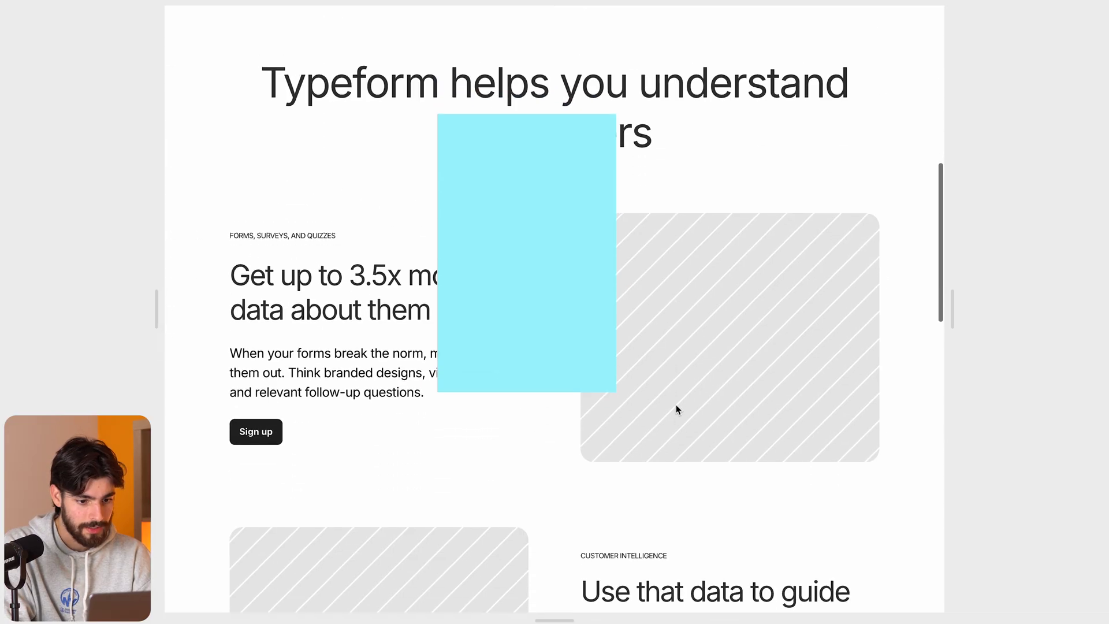
scroll(677, 408, "up", 8)
scroll(676, 408, "down", 10)
scroll(676, 408, "up", 10)
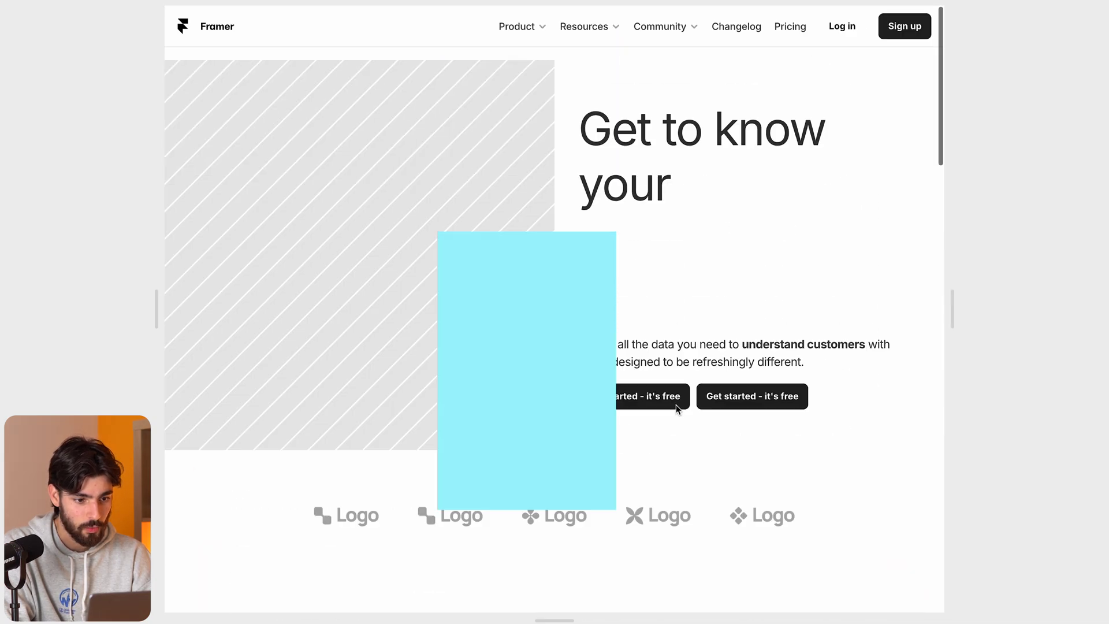
key("Escape")
Set the frame's scroll speed to 120%
left_click(1046, 212)
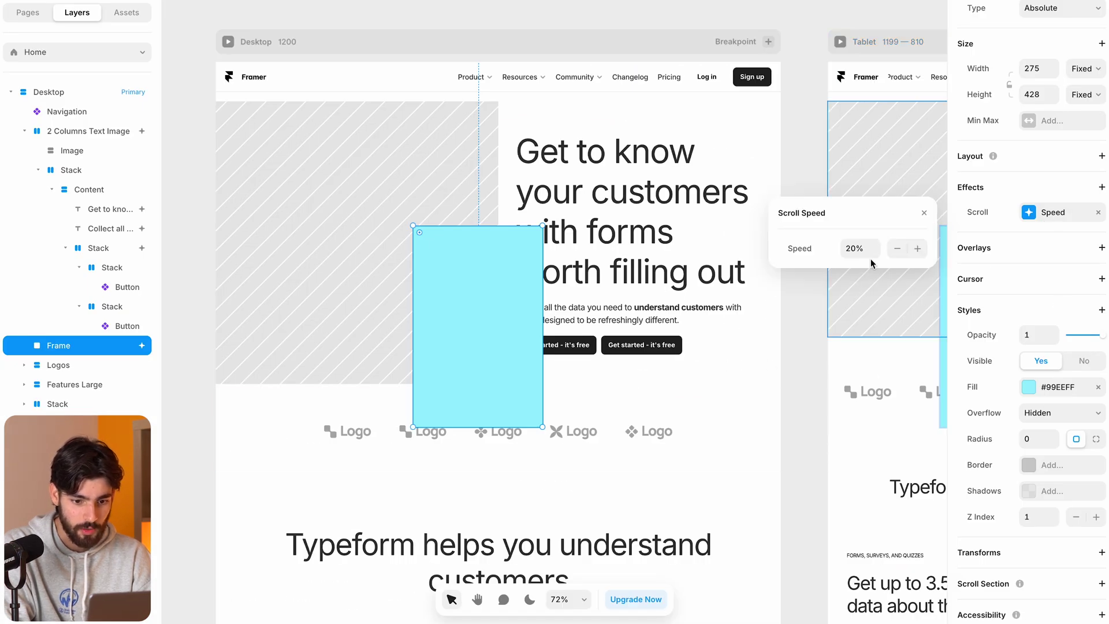
type("120")
key("Return")
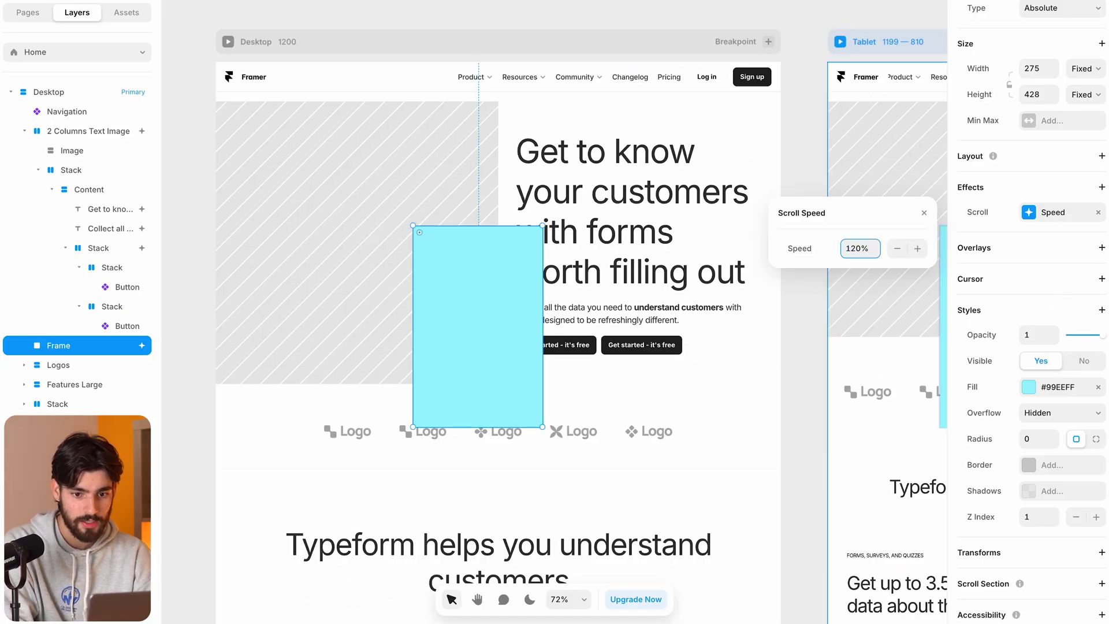
Preview the page and scroll back and forth to examine the frame's movement at 120% speed
key("super+p")
scroll(774, 414, "down", 2)
scroll(774, 415, "down", 3)
scroll(775, 415, "up", 3)
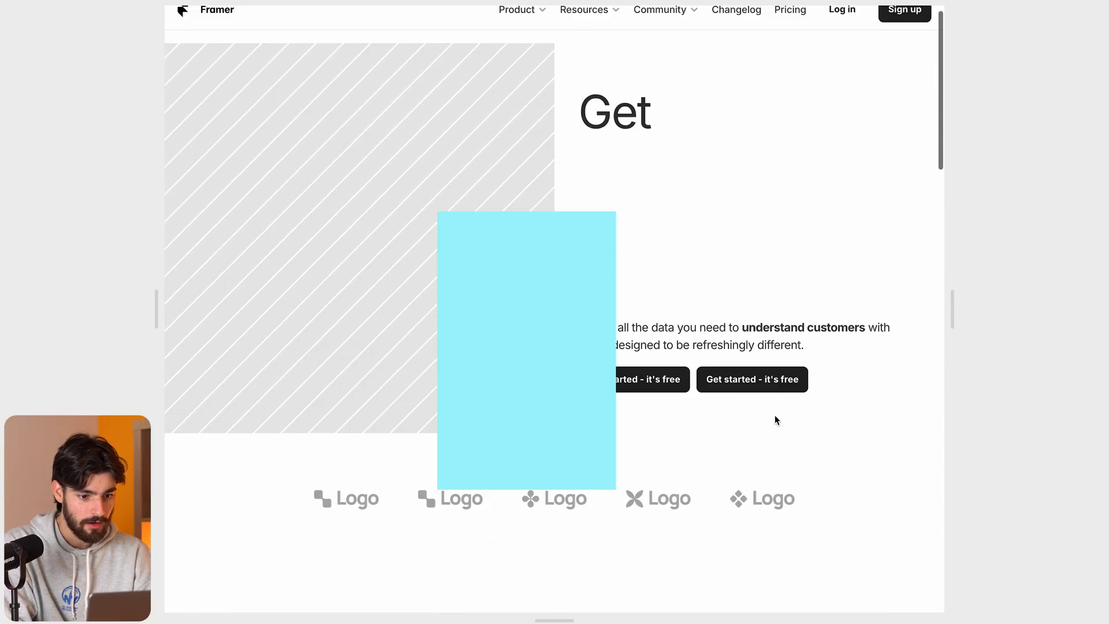
scroll(774, 415, "down", 7)
scroll(774, 420, "up", 7)
scroll(774, 421, "down", 7)
scroll(775, 420, "up", 7)
key("Escape")
Set the frame's scroll speed to 130%
left_click(1045, 213)
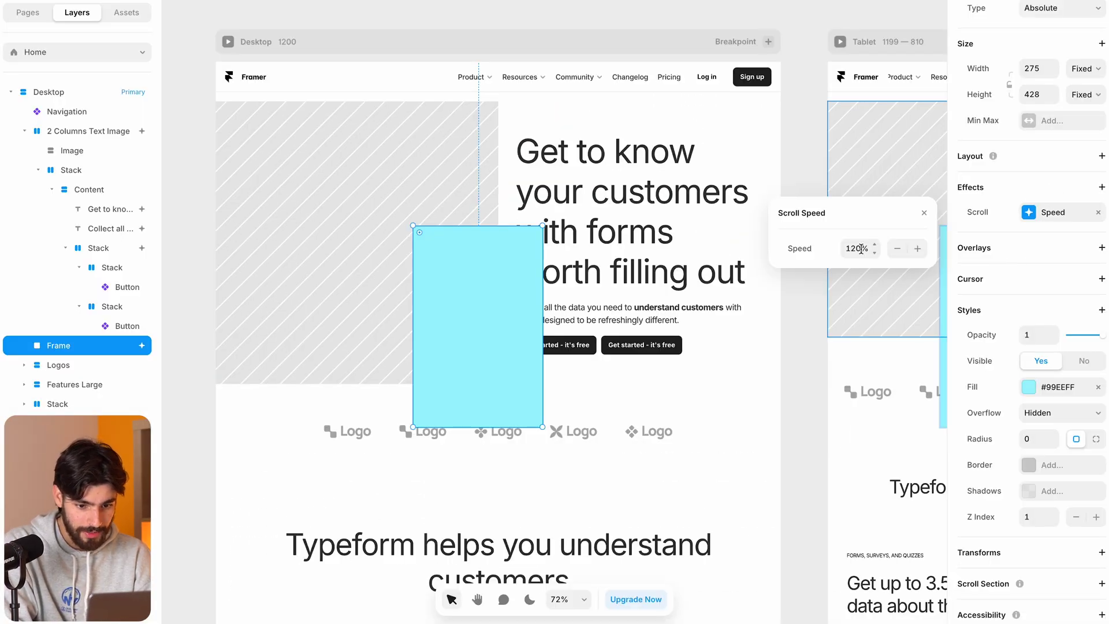
type("130")
key("Return")
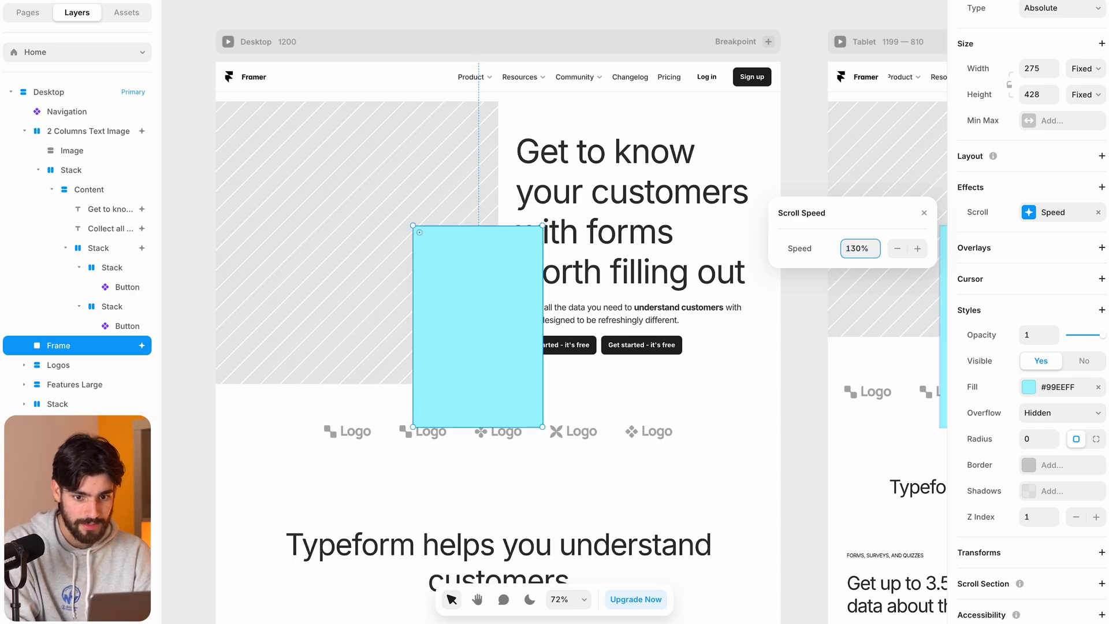
Preview the page and compare the frame's parallax movement at 130% speed
key("super+p")
scroll(620, 289, "down", 5)
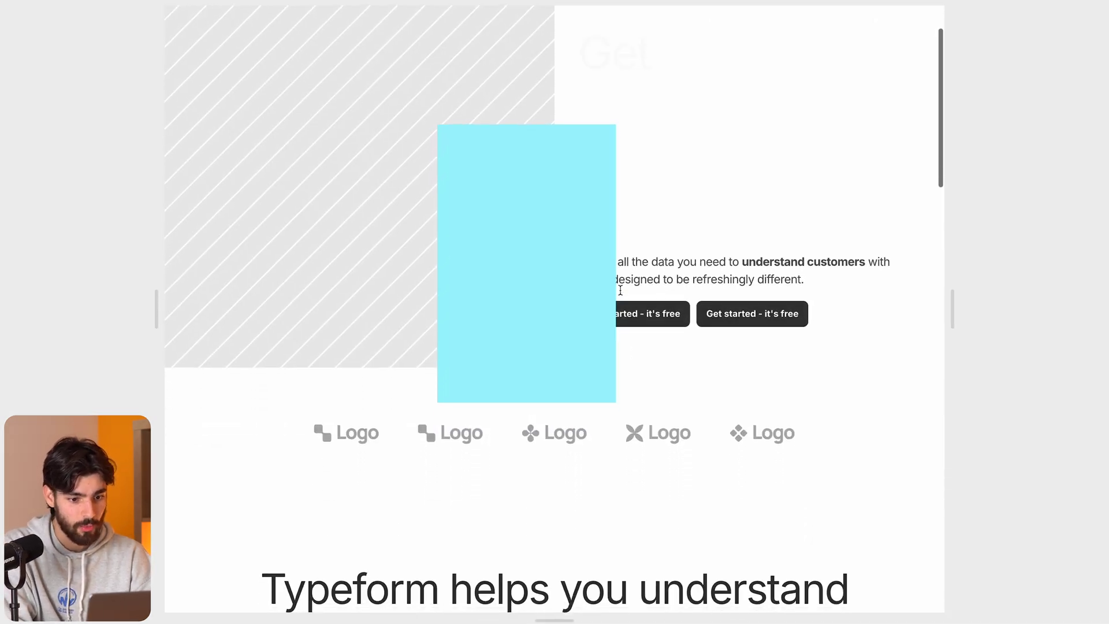
scroll(621, 290, "up", 3)
scroll(621, 289, "up", 2)
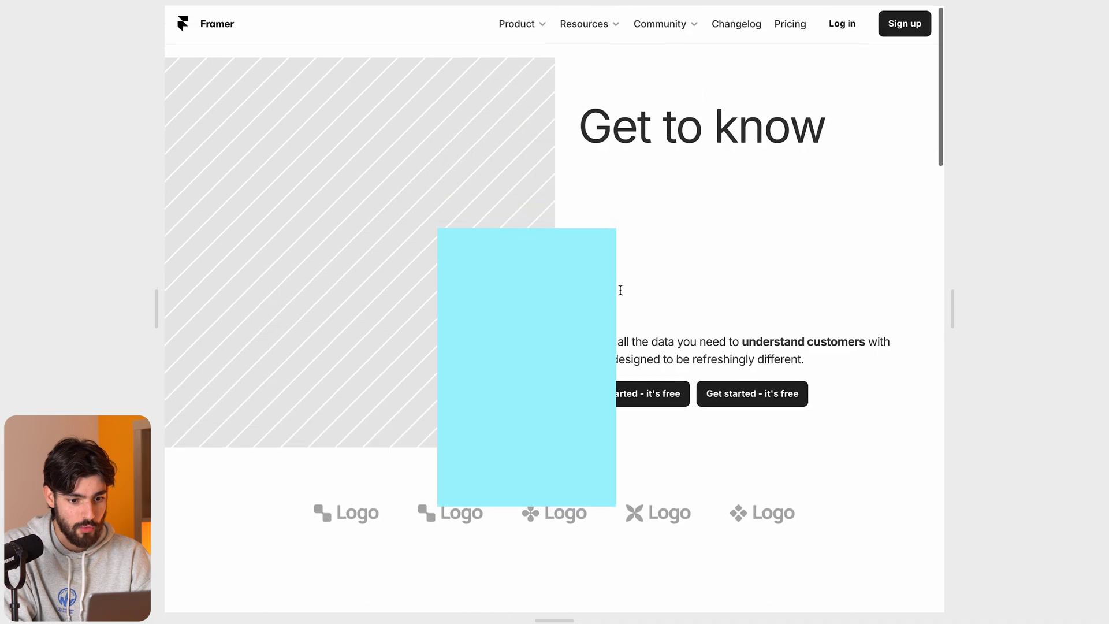
key("Escape")
Reposition the blue frame in the Tablet breakpoint to about 203 from the left and 350 from the top
scroll(423, 356, "down", 3)
scroll(578, 346, "right", 10)
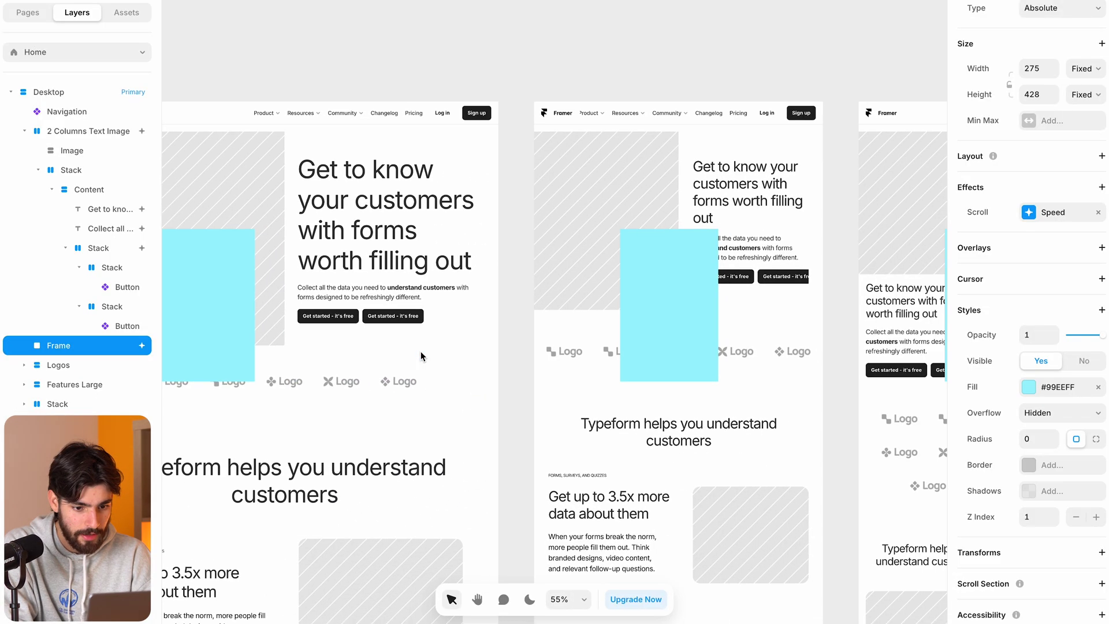
left_click_drag(783, 311, 719, 310)
scroll(681, 303, "left", 5)
left_click_drag(642, 301, 622, 292)
scroll(627, 297, "left", 4)
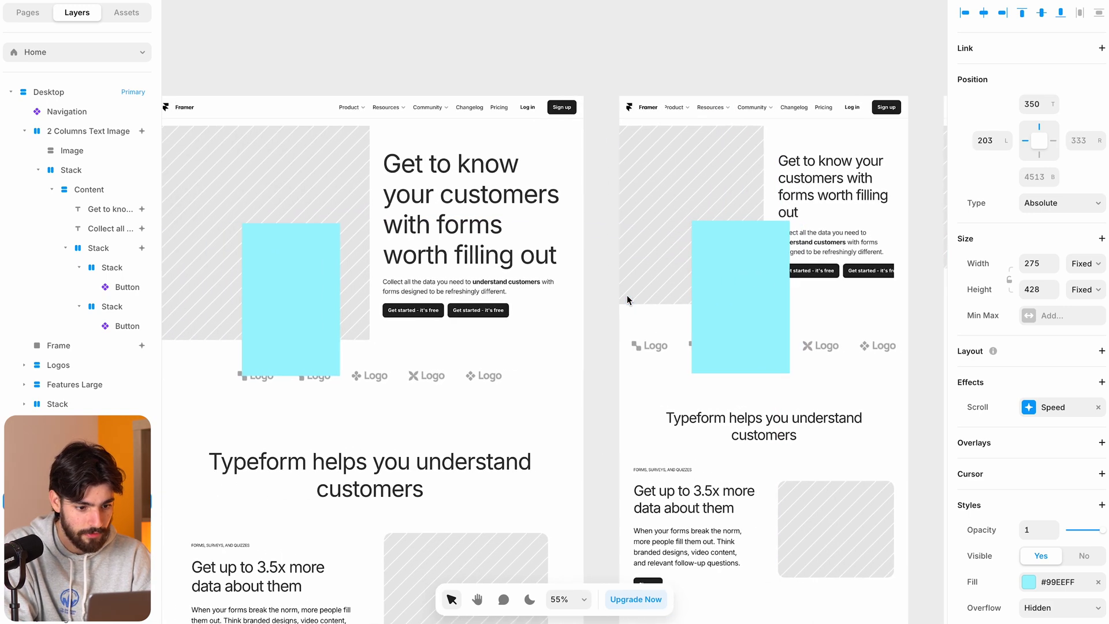
Preview the tablet layout, narrow the preview width, and check how the frame sits and scrolls over the hero
key("super+p")
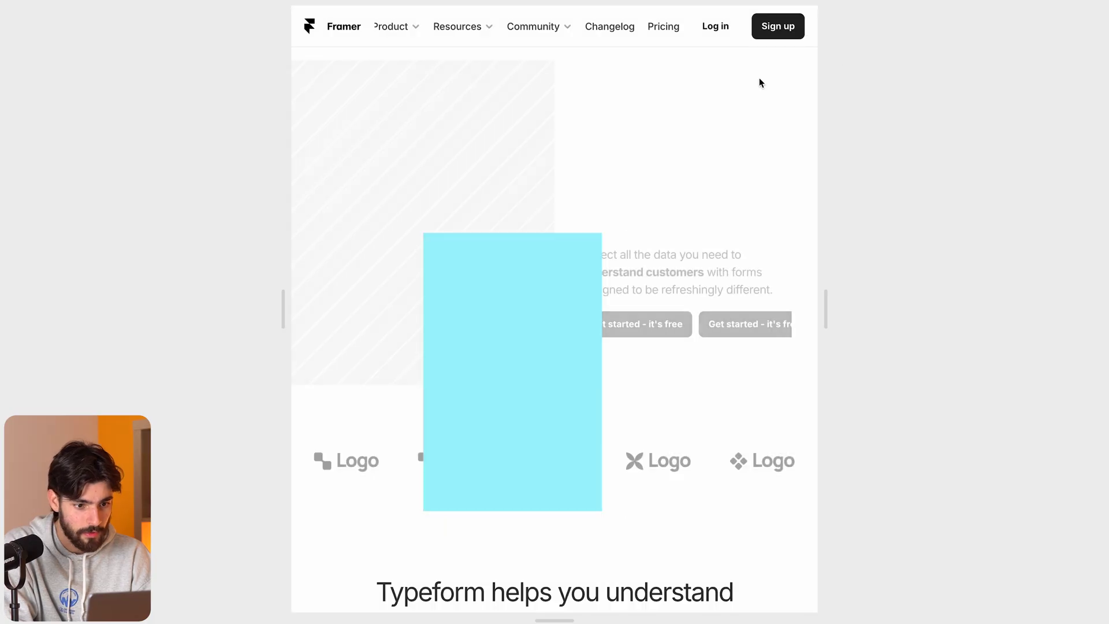
left_click_drag(826, 312, 765, 310)
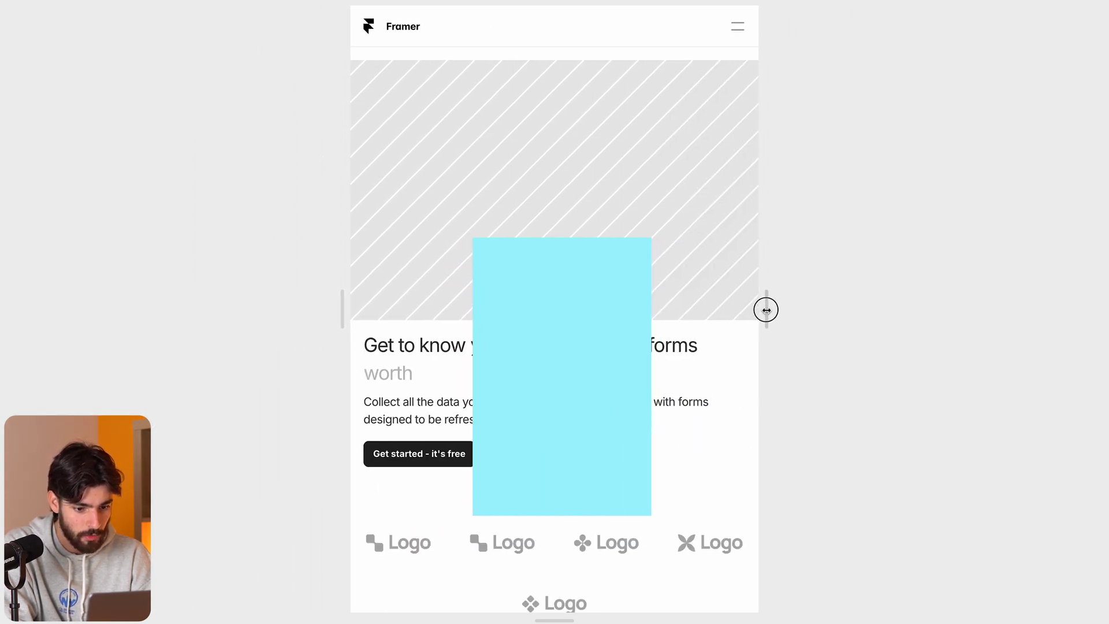
left_click_drag(381, 370, 460, 370)
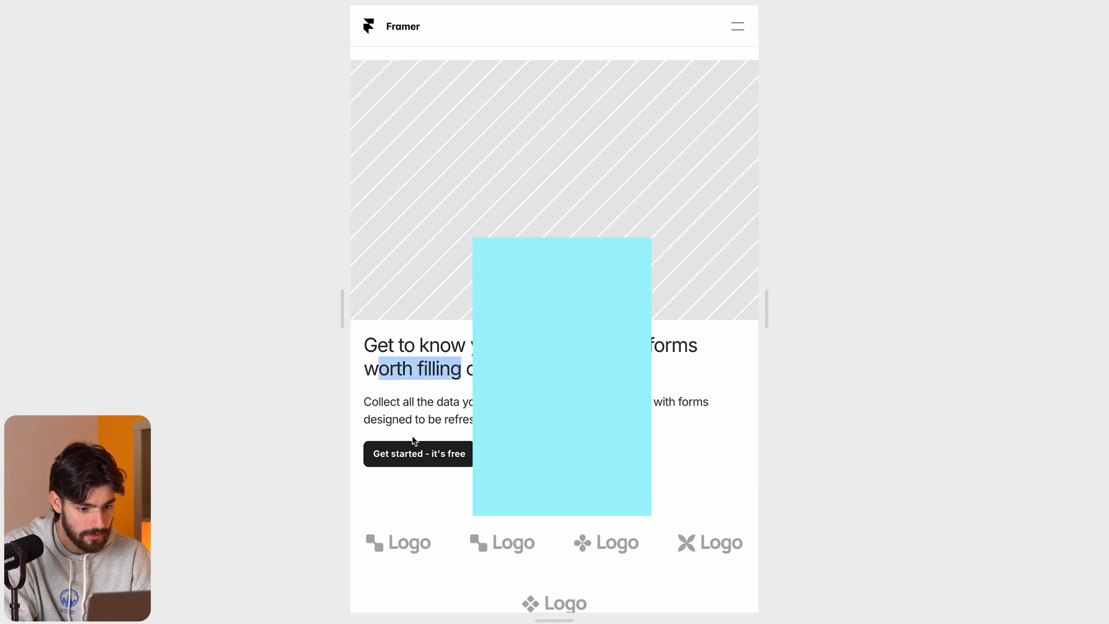
scroll(413, 440, "down", 6)
scroll(413, 440, "up", 6)
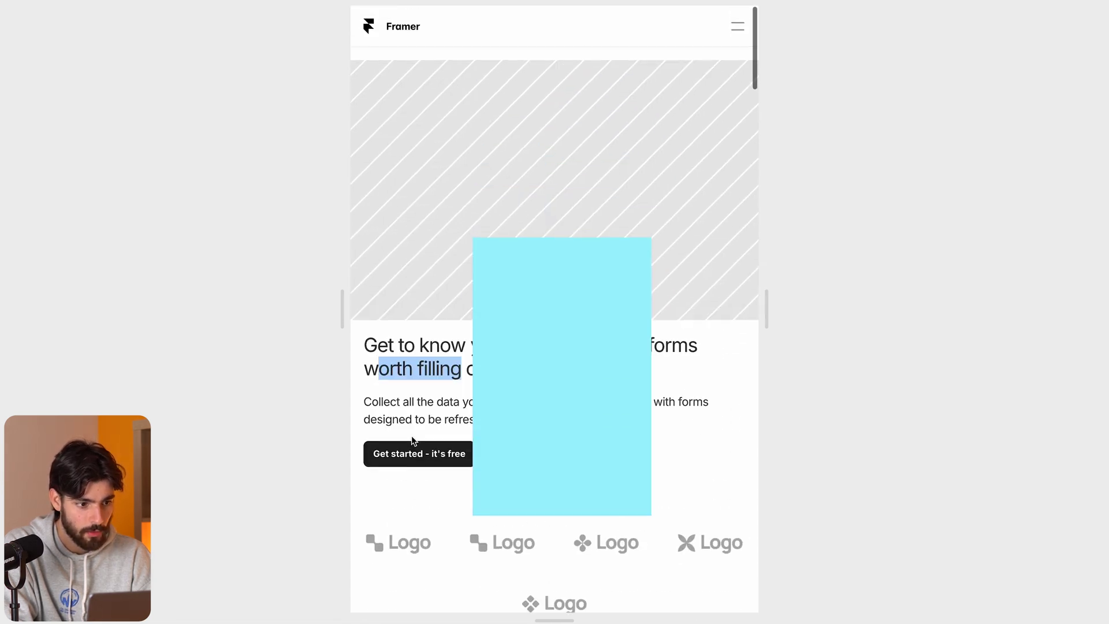
key("Escape")
Open the component of the hero's first "Get started - it's free" button for editing
scroll(411, 439, "left", 4)
left_click(650, 296, "super")
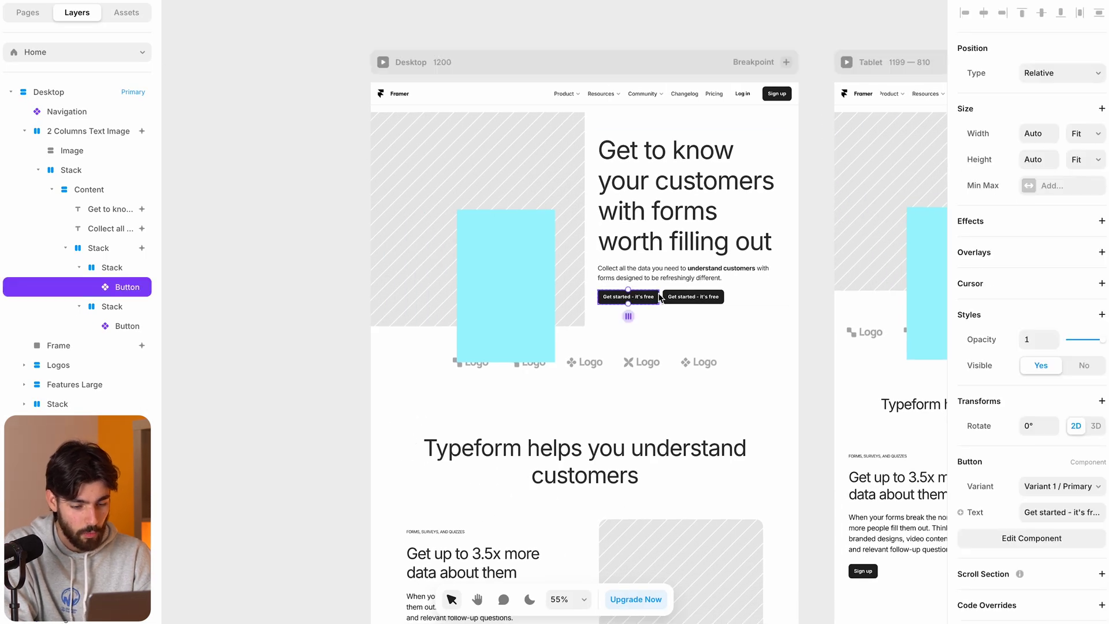
scroll(658, 297, "up", 2)
left_click(1004, 537)
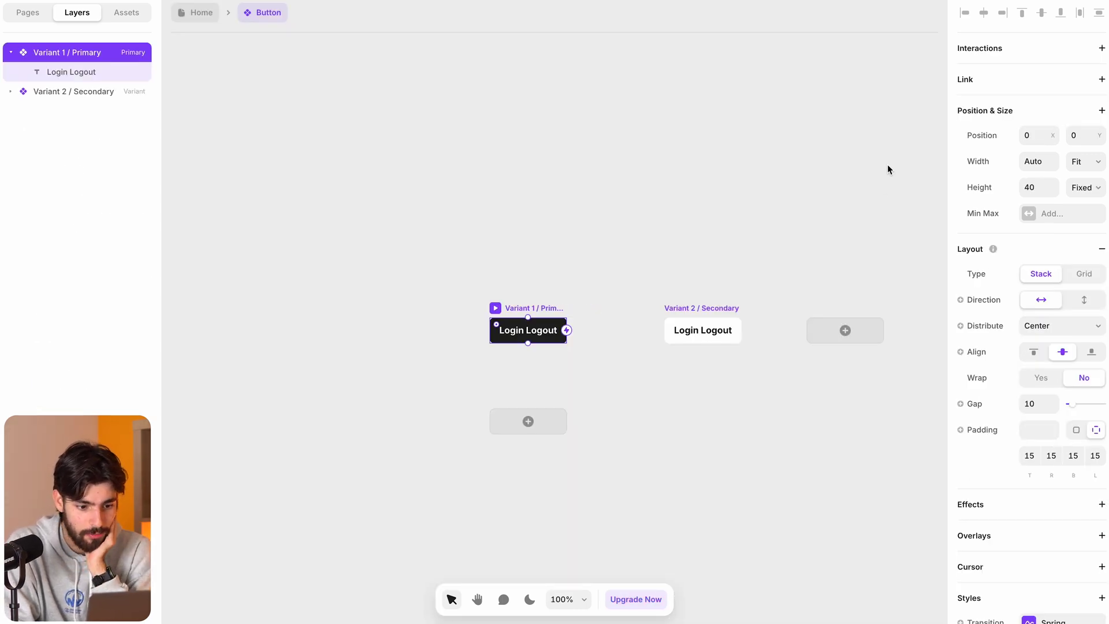
scroll(506, 384, "up", 3)
scroll(990, 191, "down", 5)
left_click(991, 189)
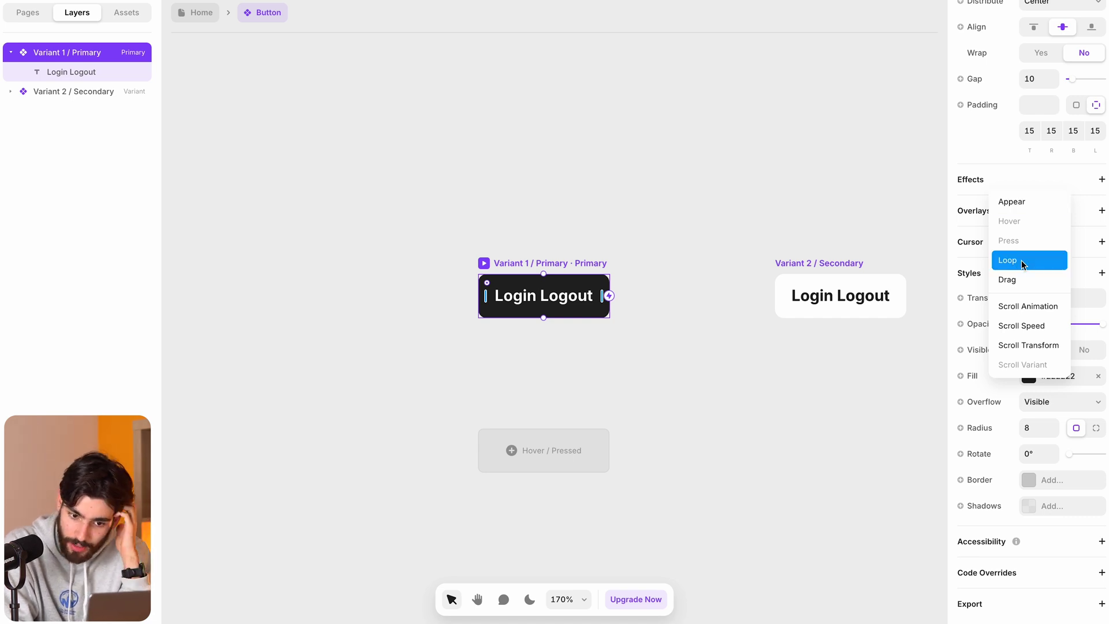
left_click(611, 324)
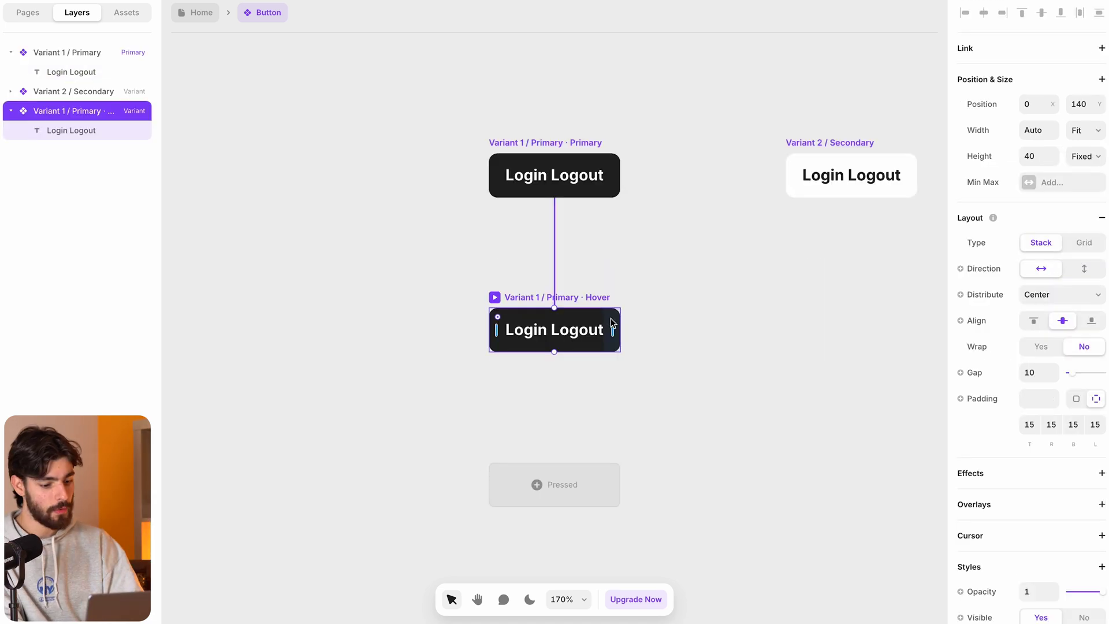
key("super+z")
left_click(567, 339)
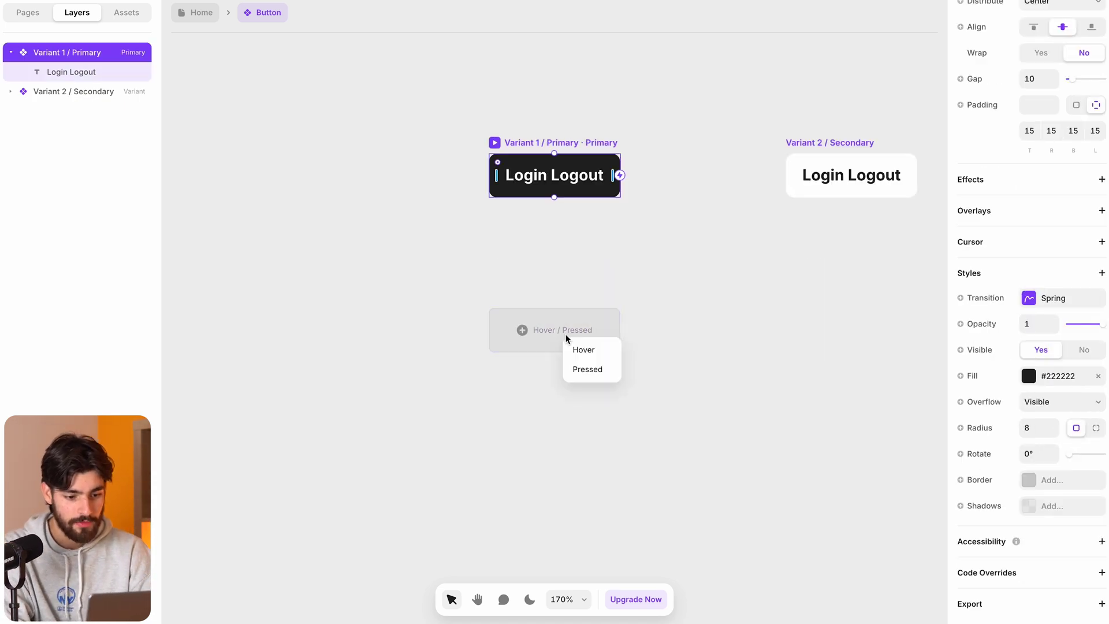
left_click(549, 301)
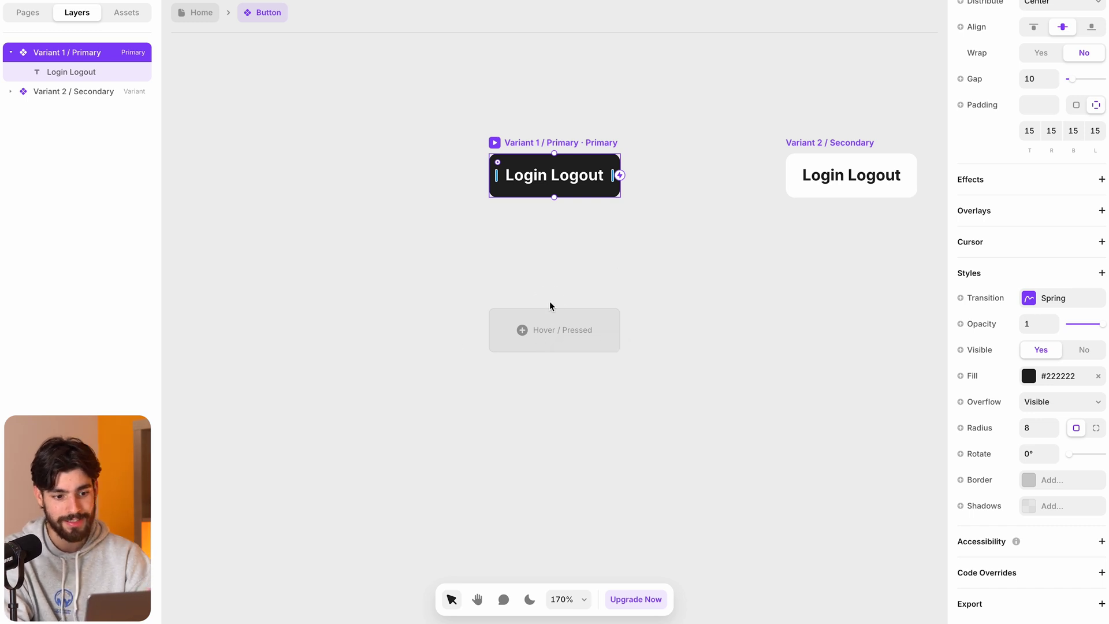
Create a Hover variant of the Variant 1 / Primary button and set its fill to #000000
left_click(545, 338)
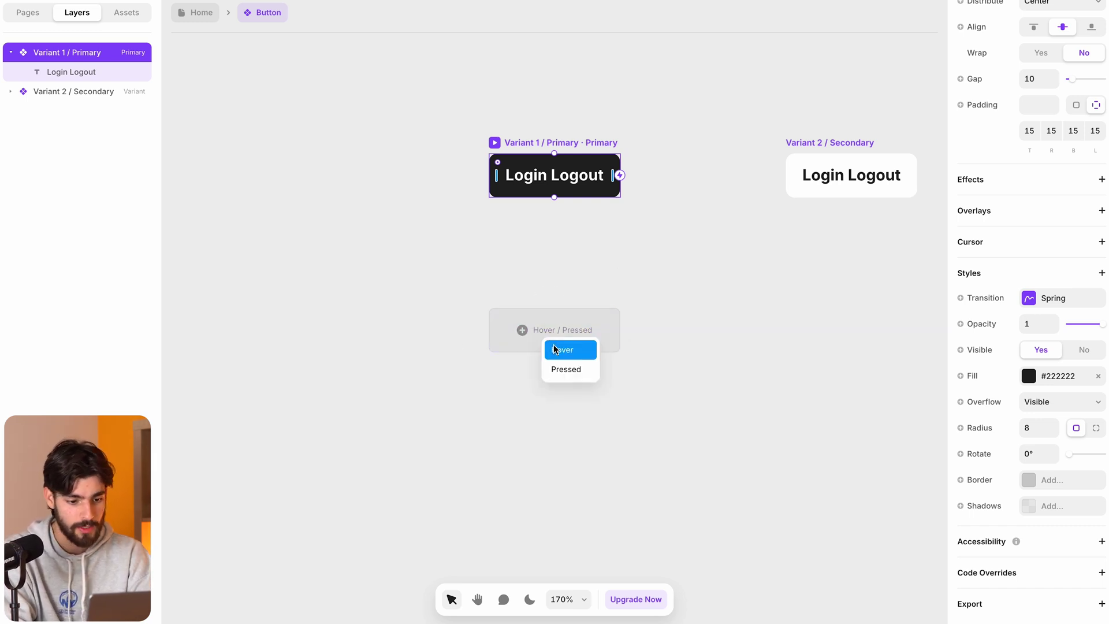
left_click(553, 347)
scroll(1018, 418, "down", 5)
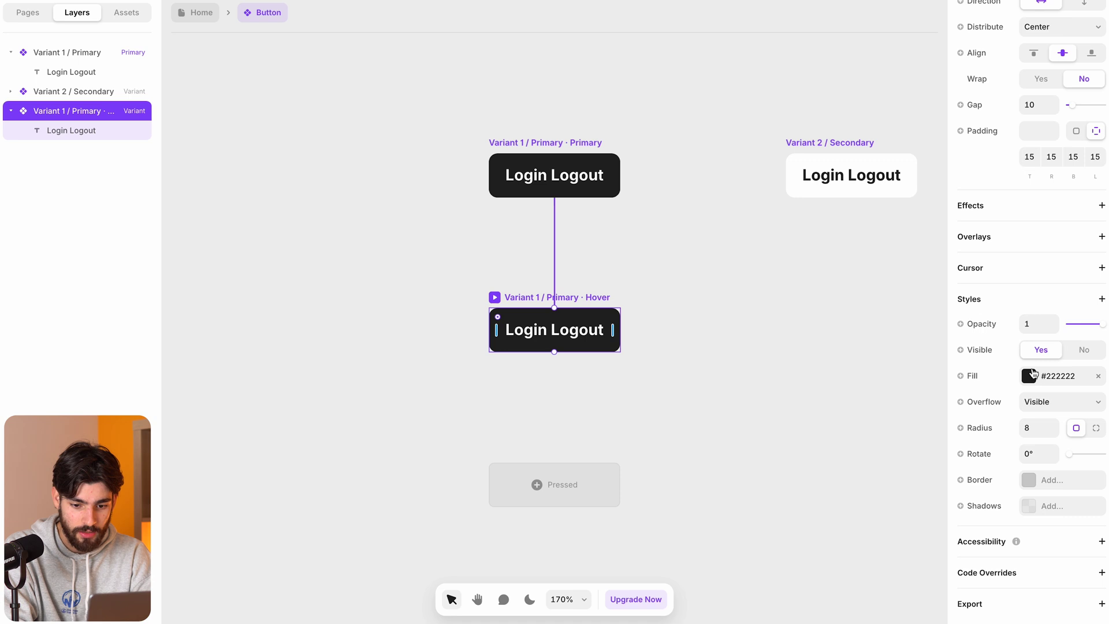
left_click(1033, 373)
left_click_drag(808, 470, 774, 489)
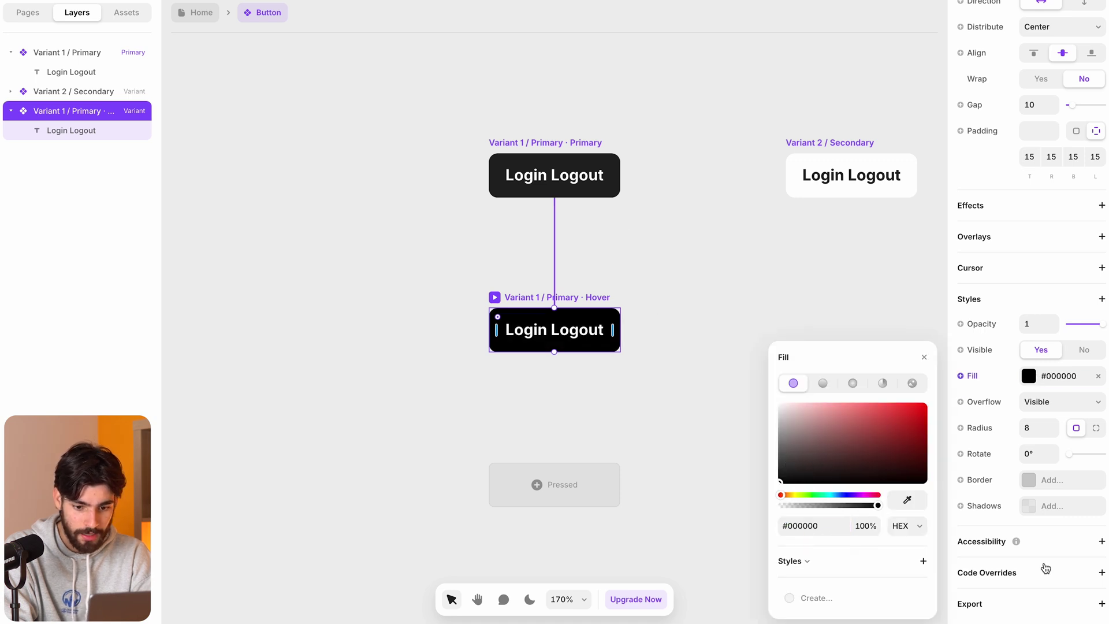
Add an outside box shadow to the Variant 1 / Primary Hover variant with X 20, Y 21 and blur 32
left_click(1007, 531)
left_click(1050, 505)
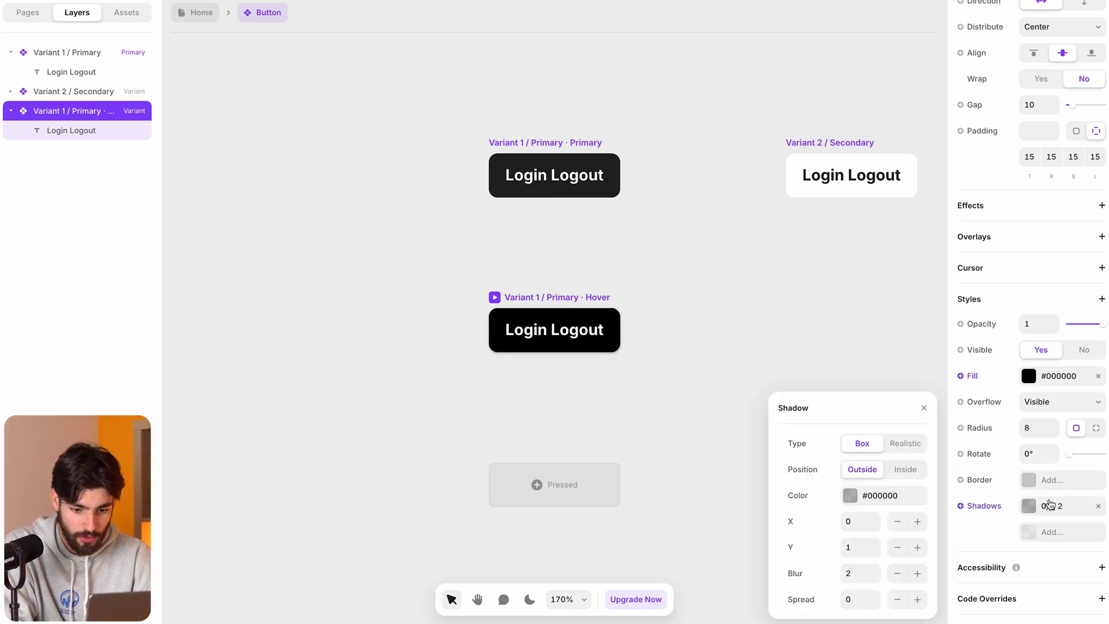
left_click(848, 498)
left_click(780, 387)
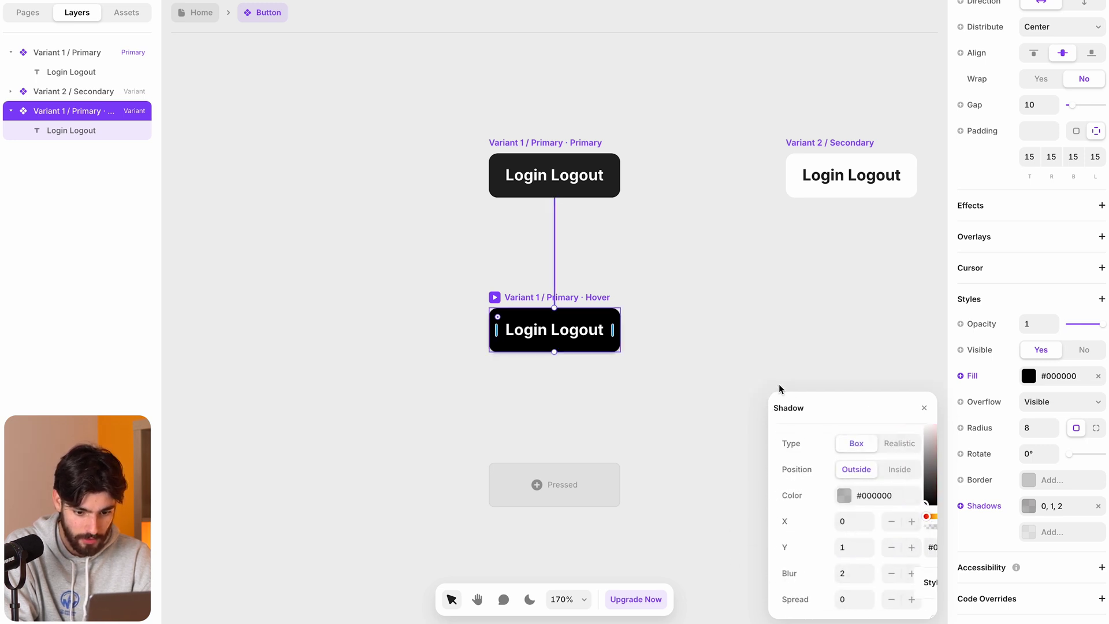
type("10")
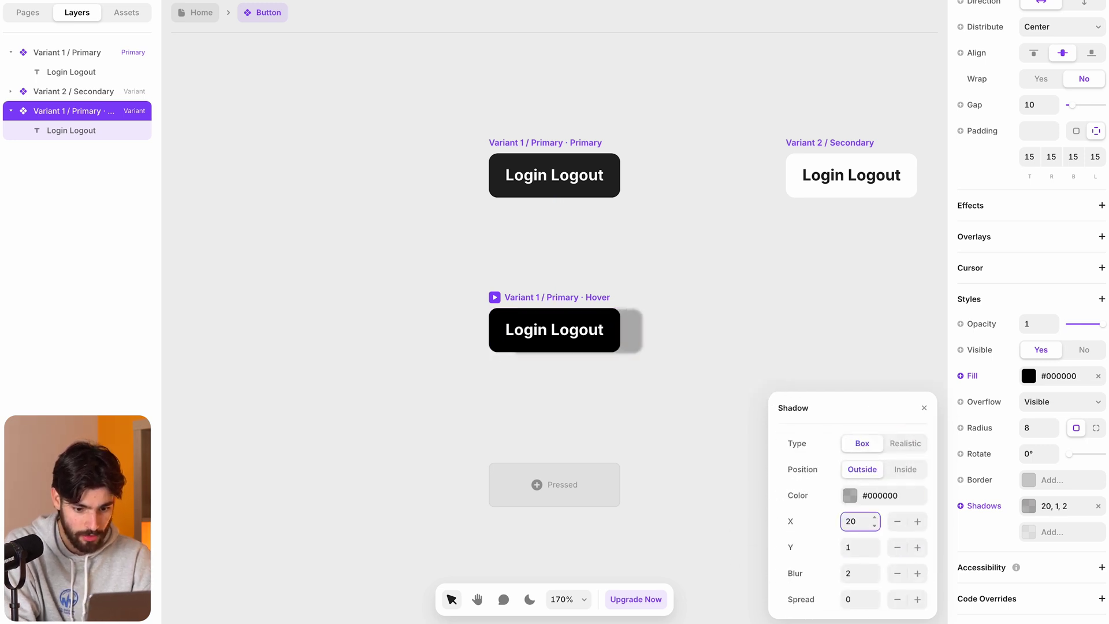
key("Tab")
type("21")
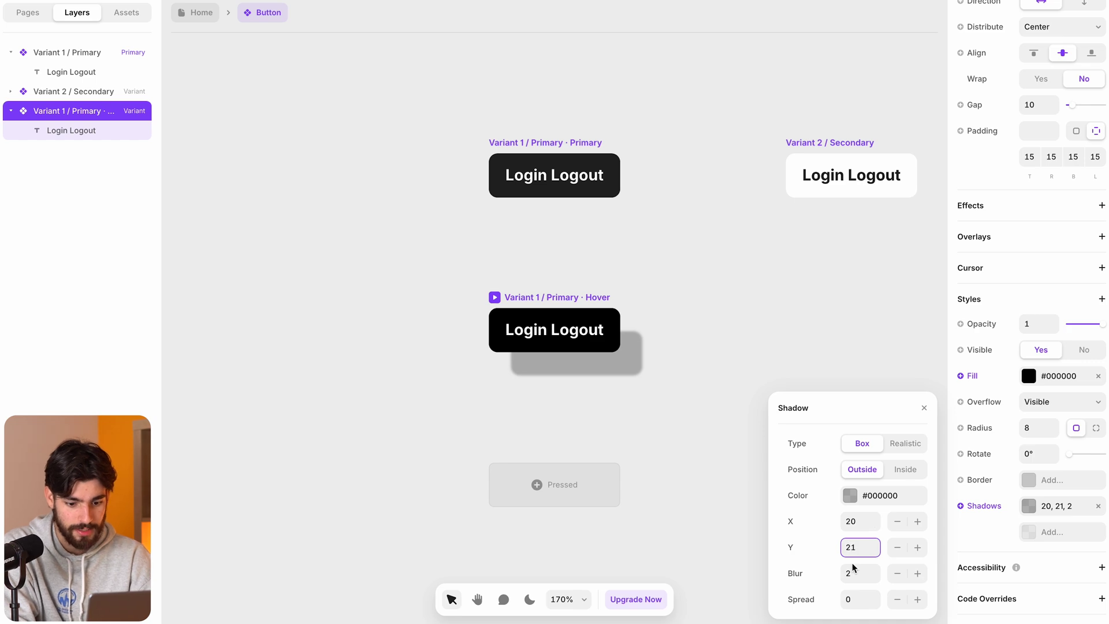
type("22")
key("shift+Up")
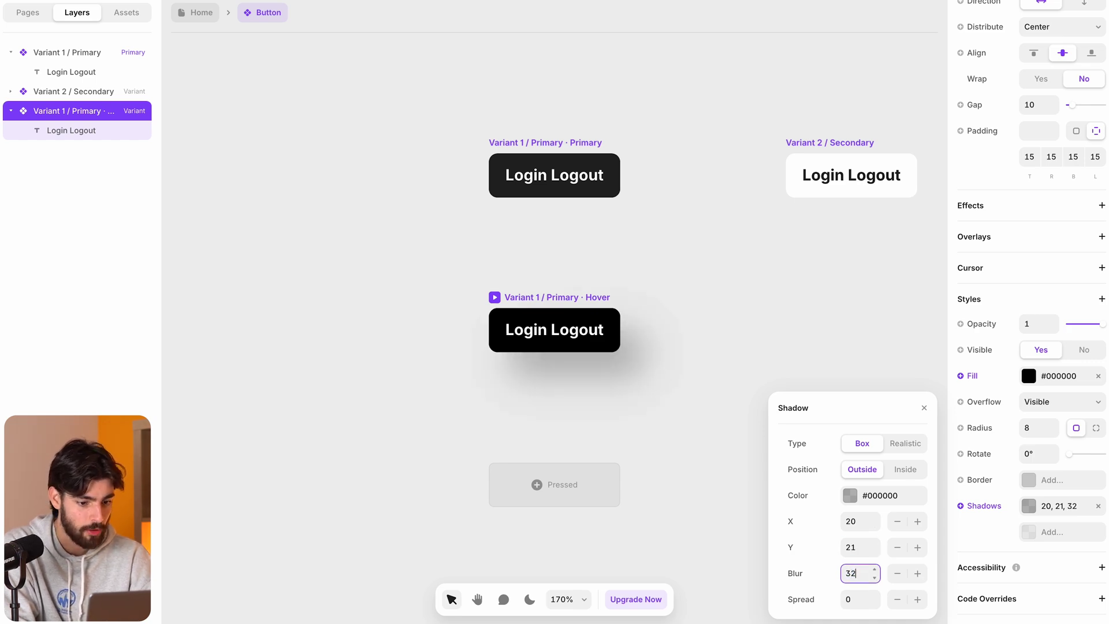
Preview the Home page hero and the button component on its own to check the hover shadow
key("Escape")
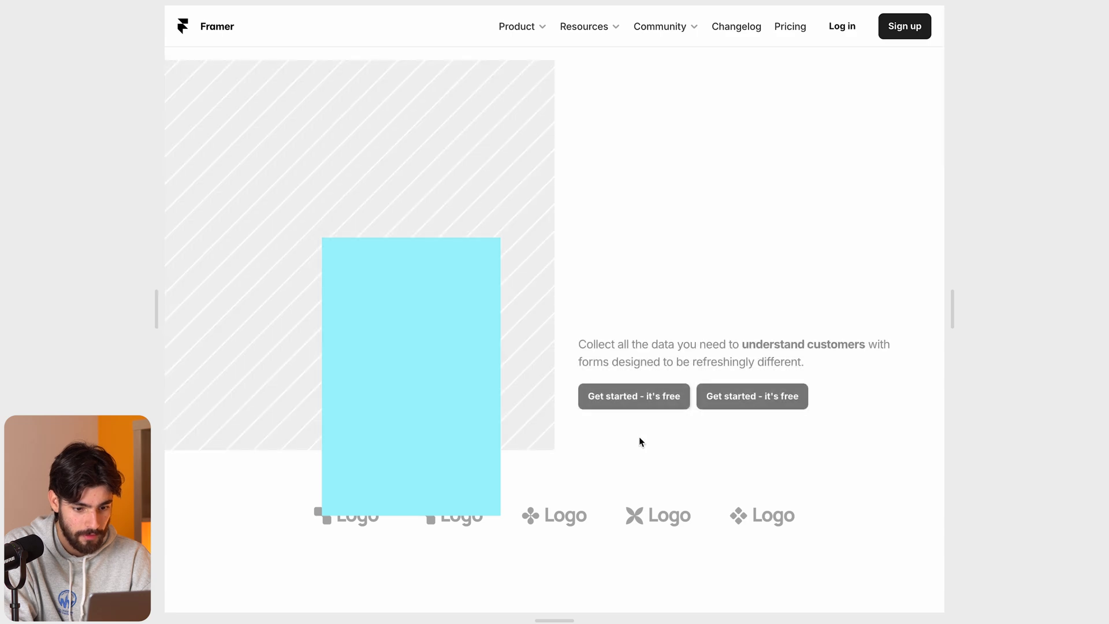
key("Escape")
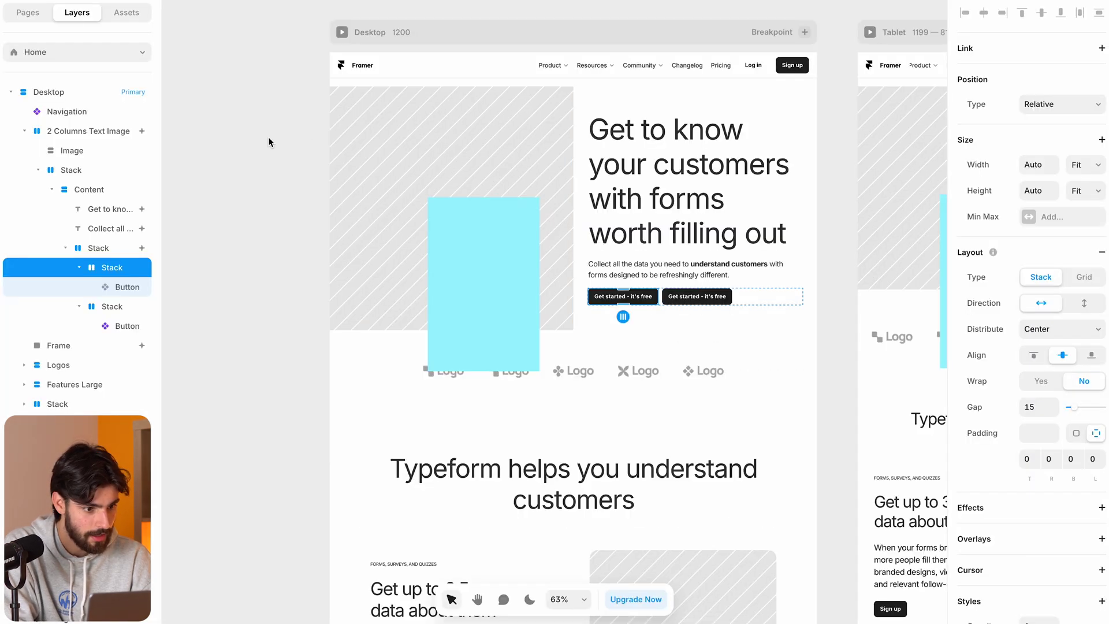
key("Escape")
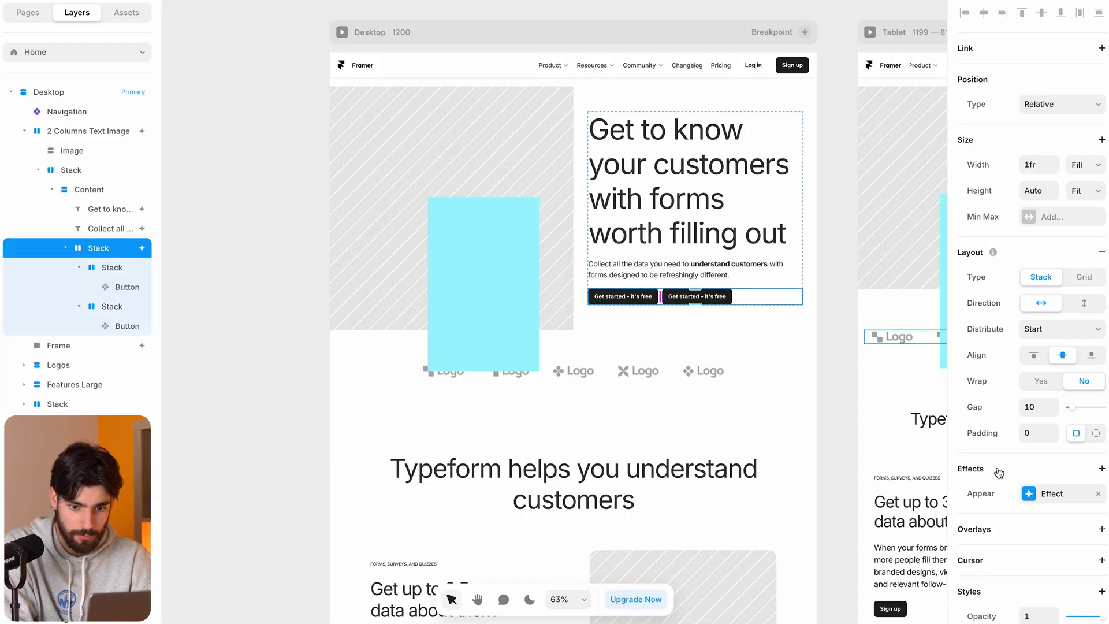
scroll(998, 473, "down", 5)
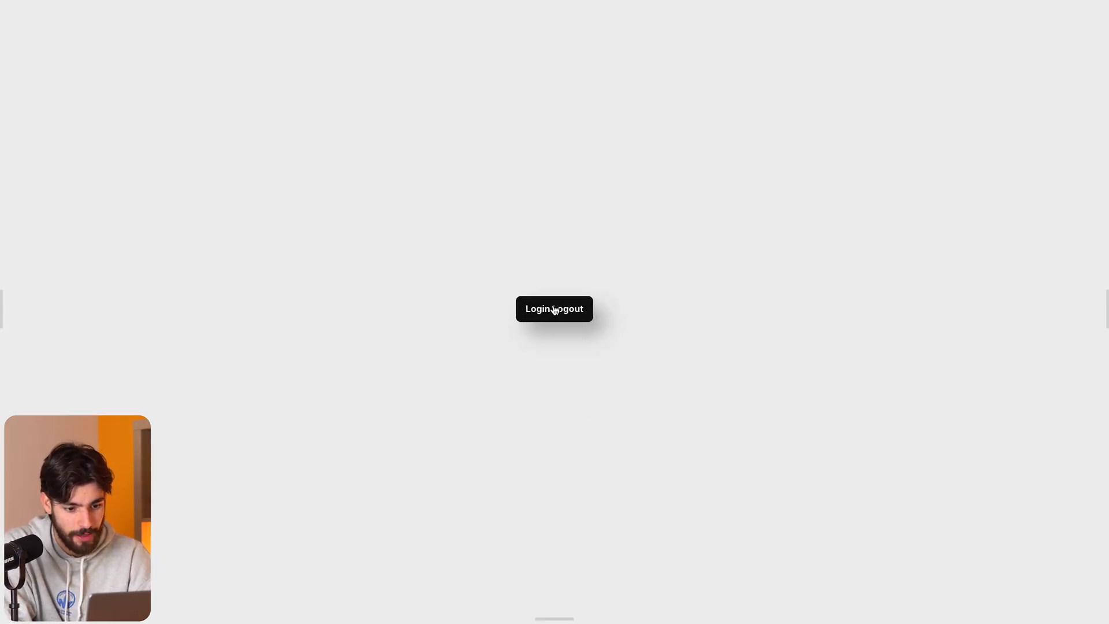
key("Escape")
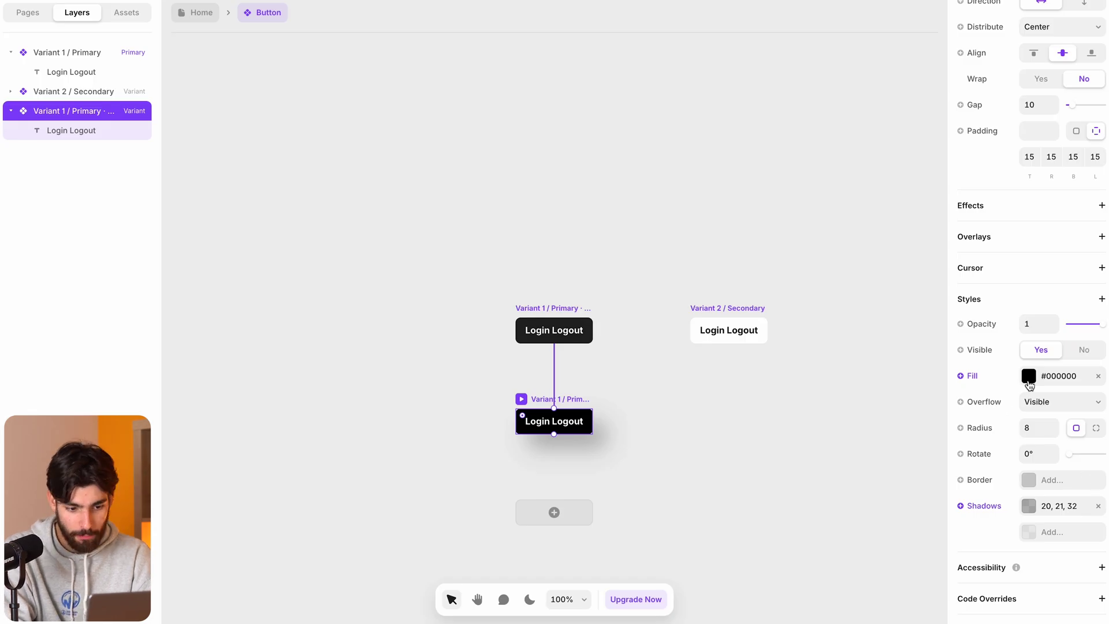
Switch the Hover variant's shadow type to Realistic and preview the button's hover state
scroll(1023, 521, "down", 1)
left_click(1055, 488)
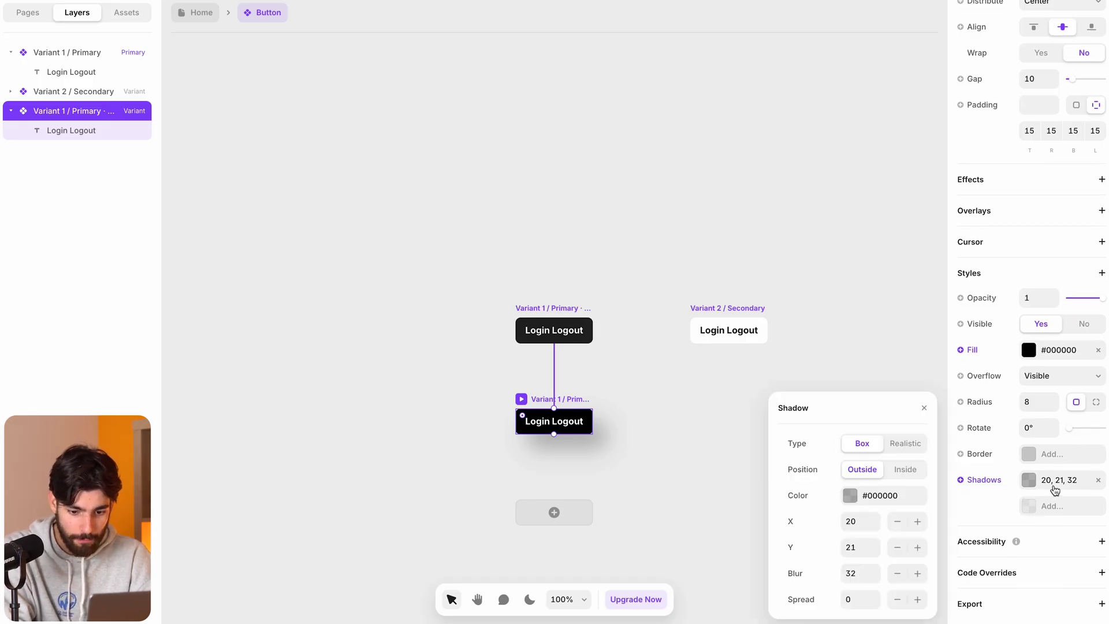
left_click(908, 444)
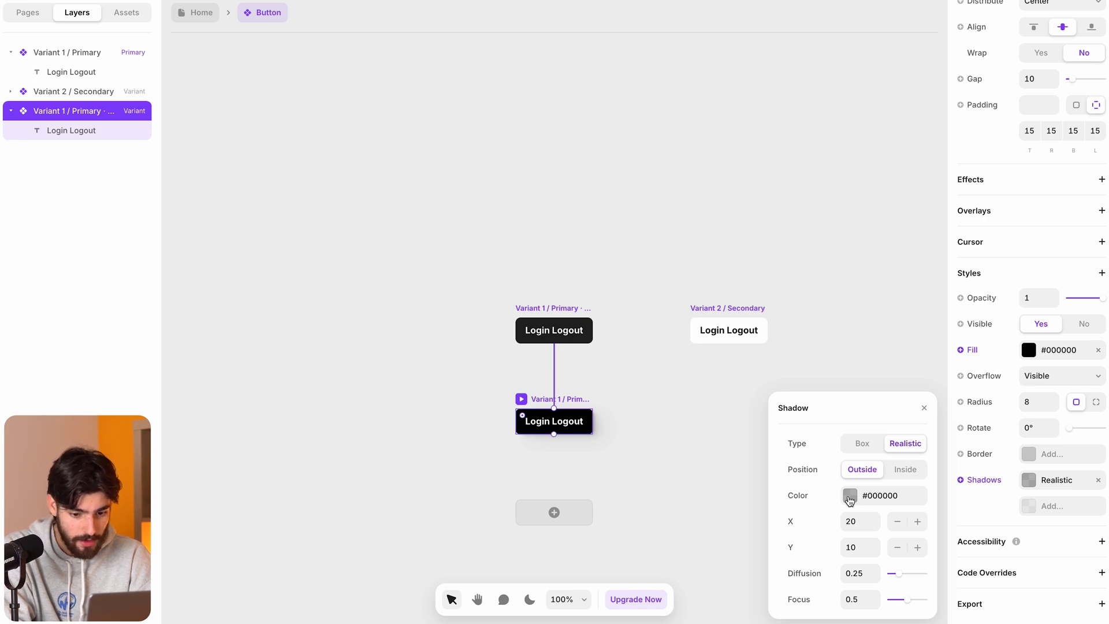
left_click(521, 399)
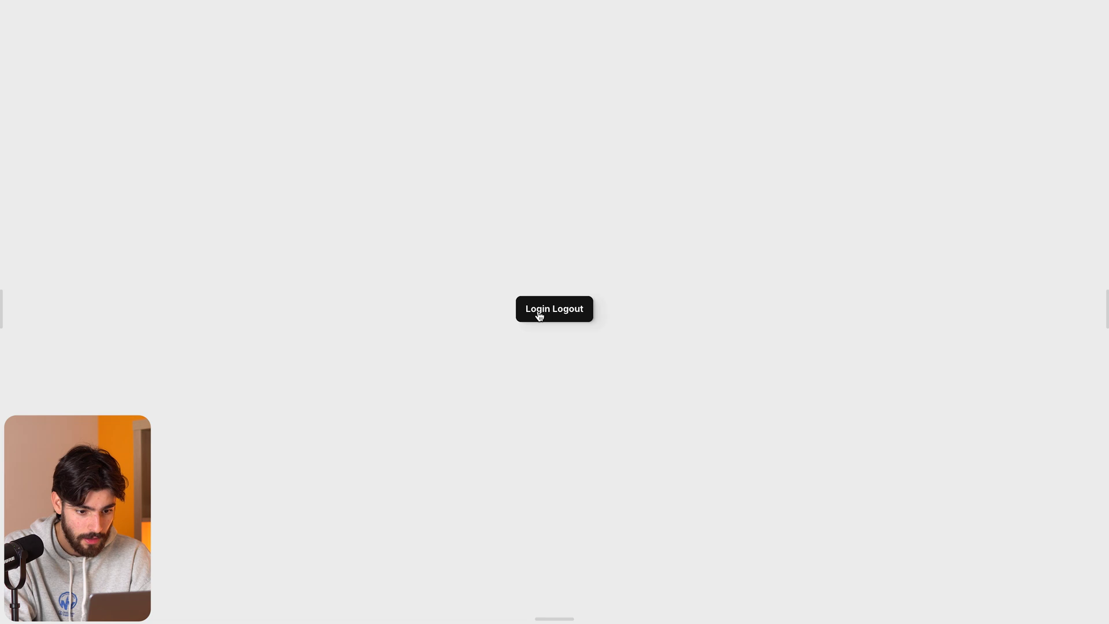
key("Escape")
Make the Hover variant's #000000 shadow color fully opaque and inspect the shadow up close
left_click(1029, 480)
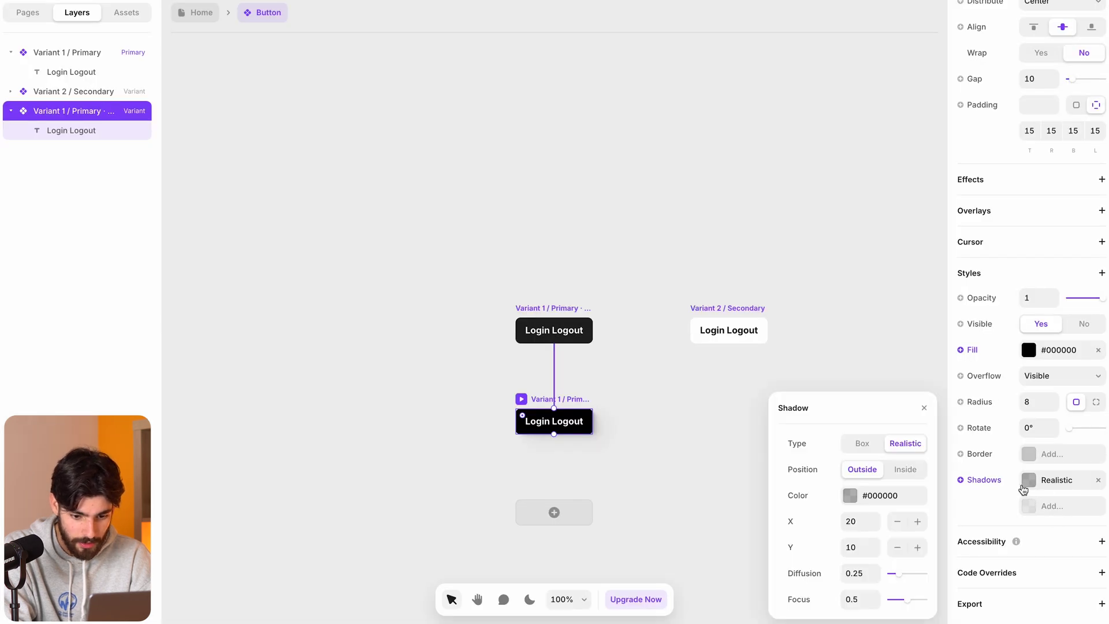
left_click(861, 497)
left_click(608, 460)
left_click(608, 461)
scroll(607, 461, "up", 10)
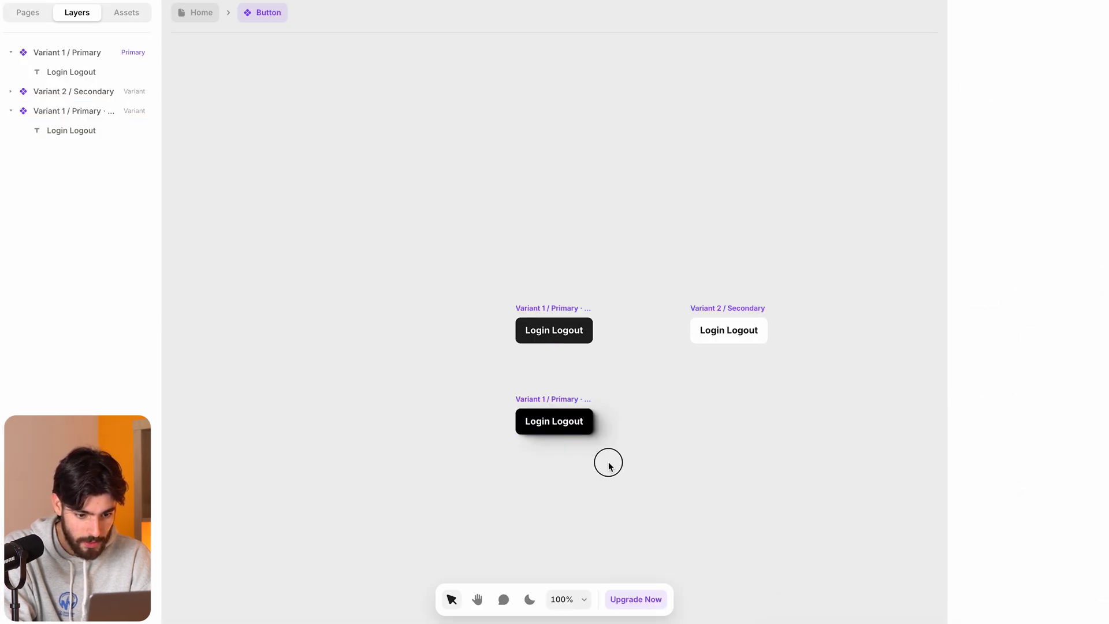
scroll(607, 462, "left", 3)
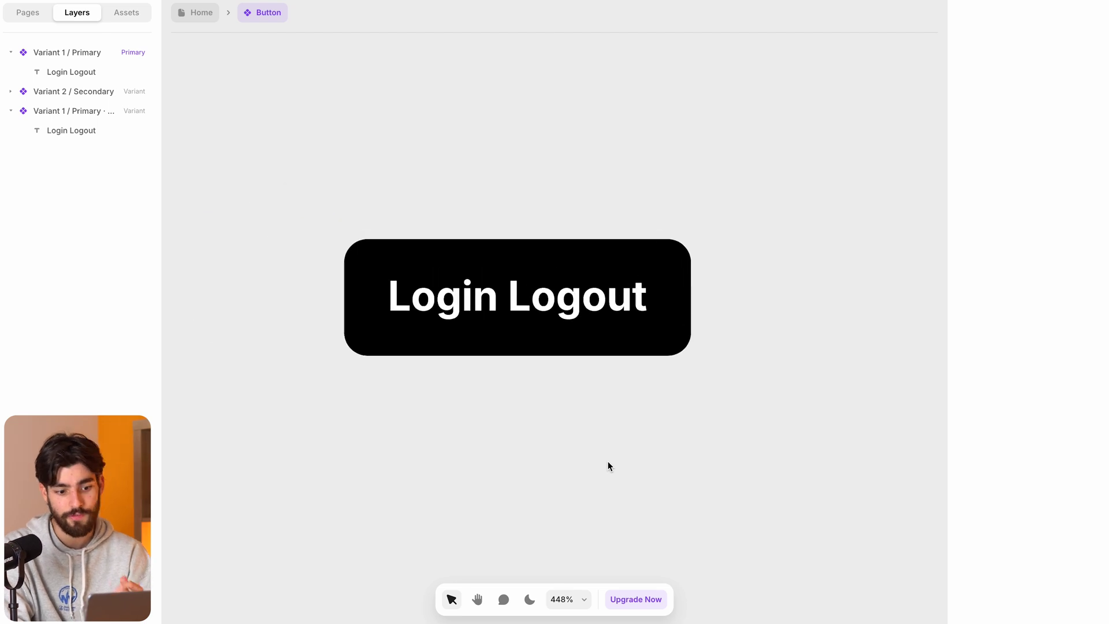
scroll(539, 260, "down", 5)
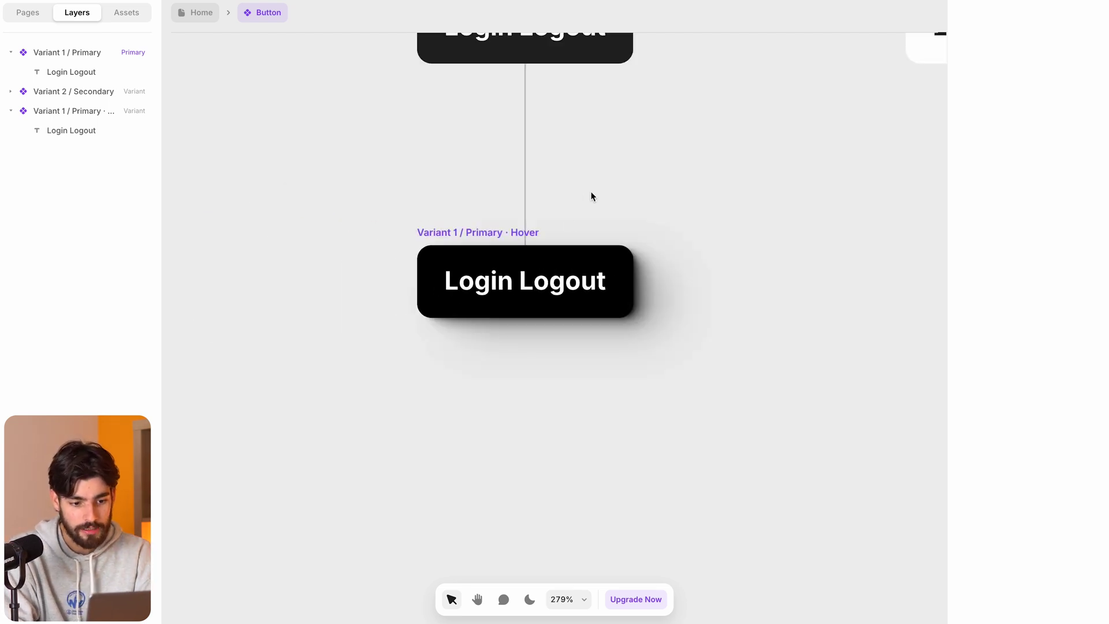
scroll(615, 203, "down", 5)
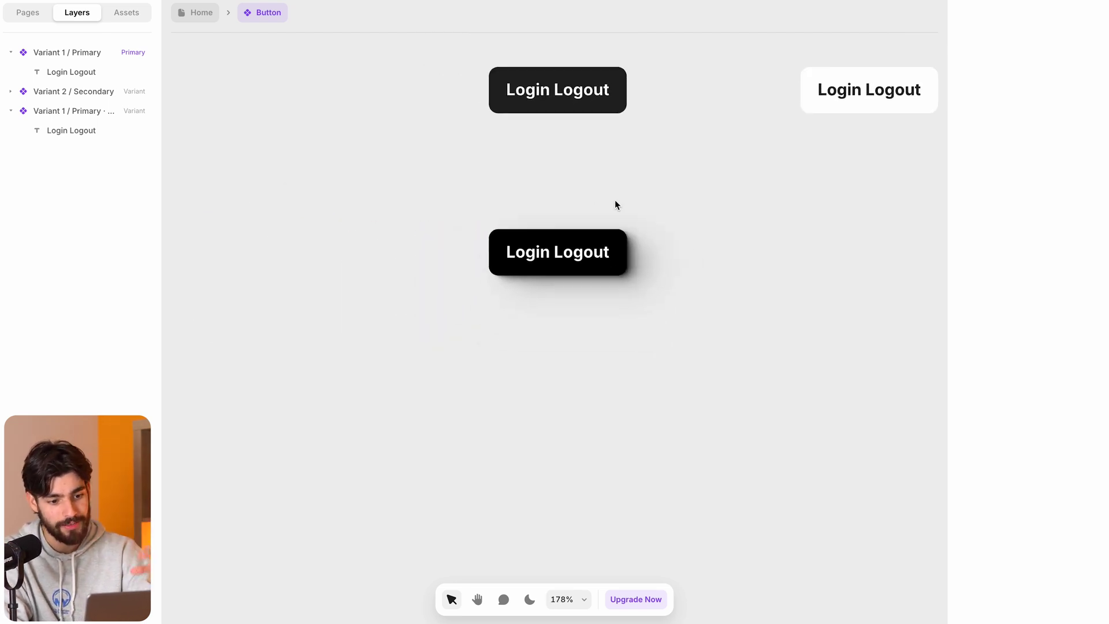
Preview the Hover variant to check how the darker realistic shadow looks on the button
left_click(572, 217)
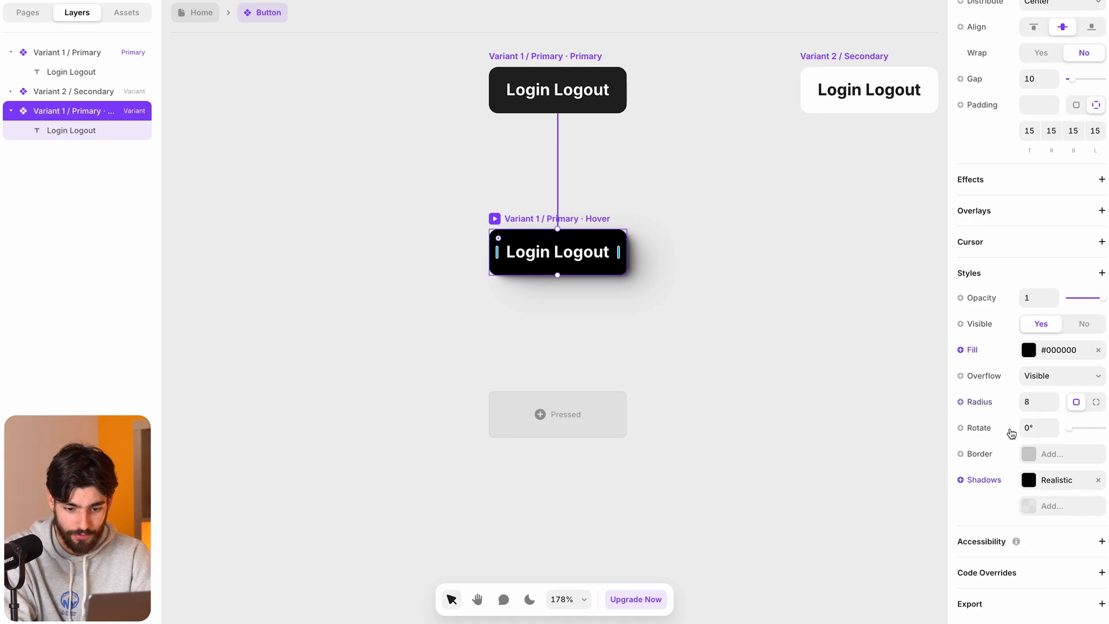
left_click(1042, 483)
left_click(495, 218)
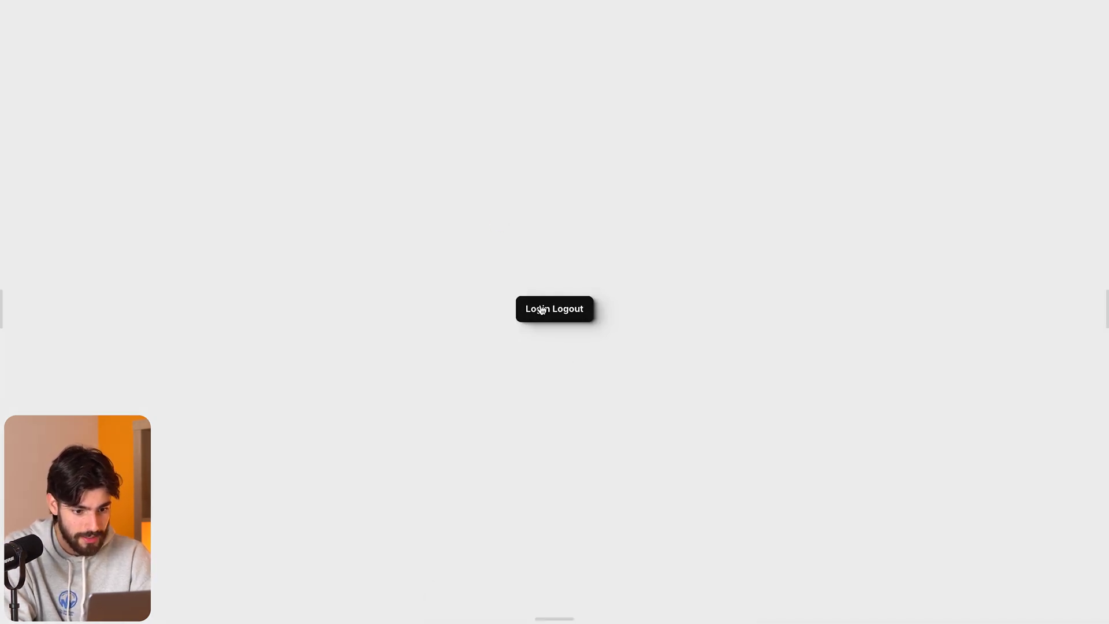
key("Escape")
Set the Hover variant's shadow Y offset to 20 and its color to a dark brownish grey
left_click(577, 216)
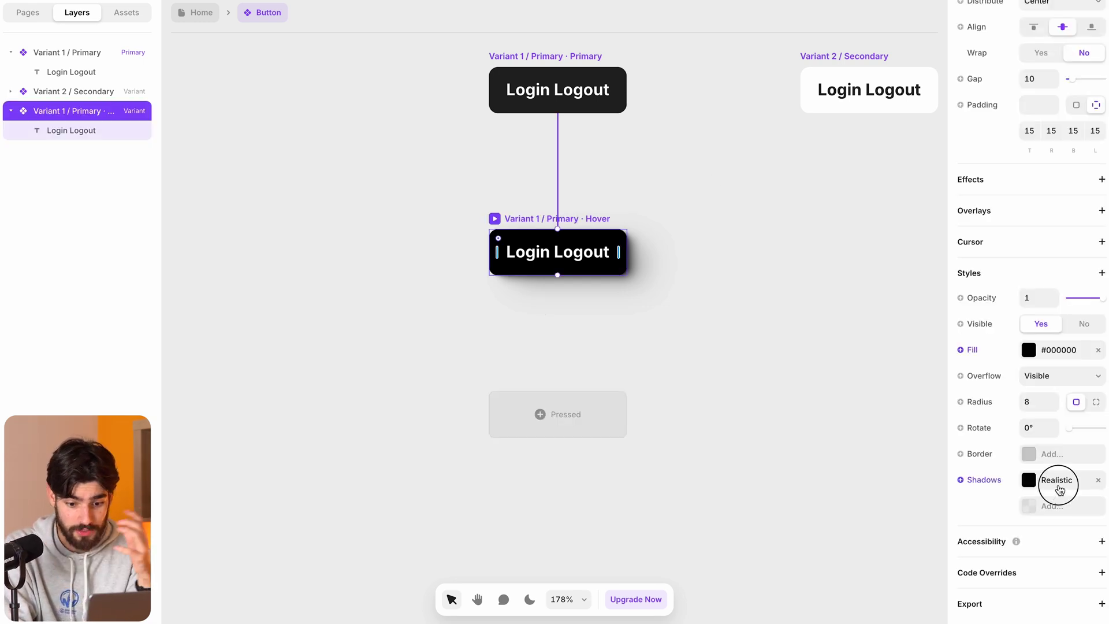
left_click(1059, 488)
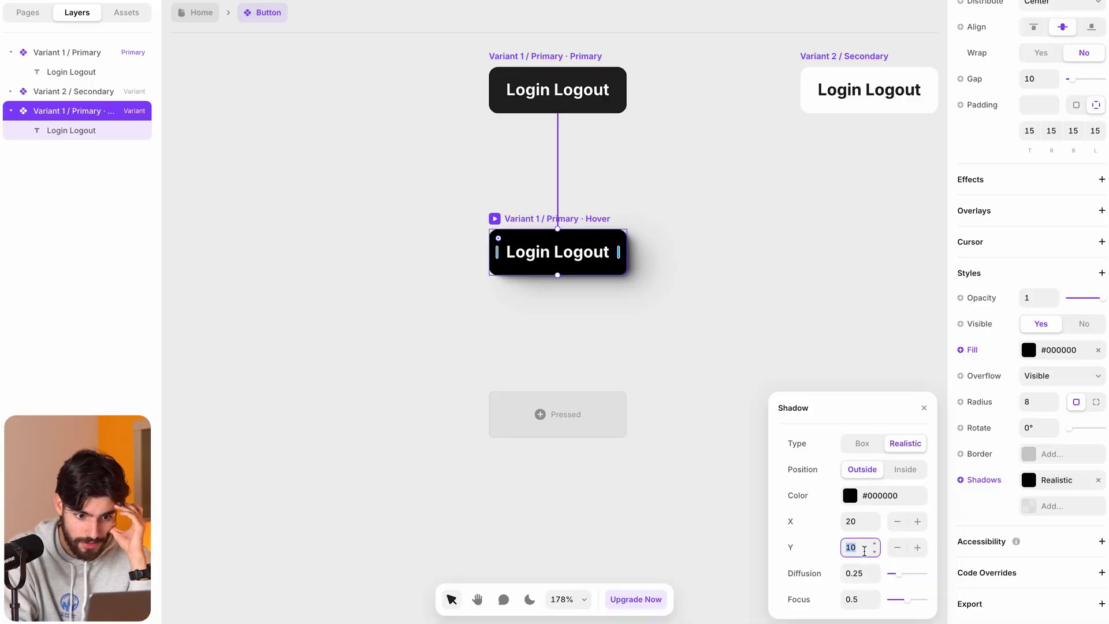
type("20")
left_click(850, 496)
left_click_drag(850, 496, 797, 476)
left_click(883, 323)
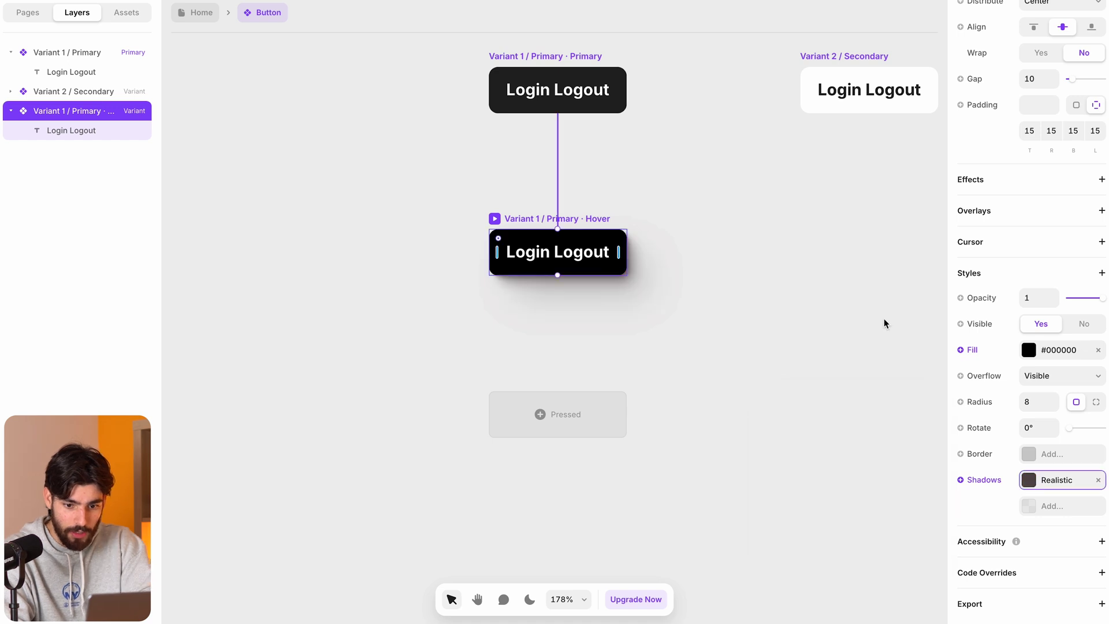
Review the spring transition settings of the Variant 1 / Primary button and preview its hover animation
left_click(555, 59)
left_click(1049, 300)
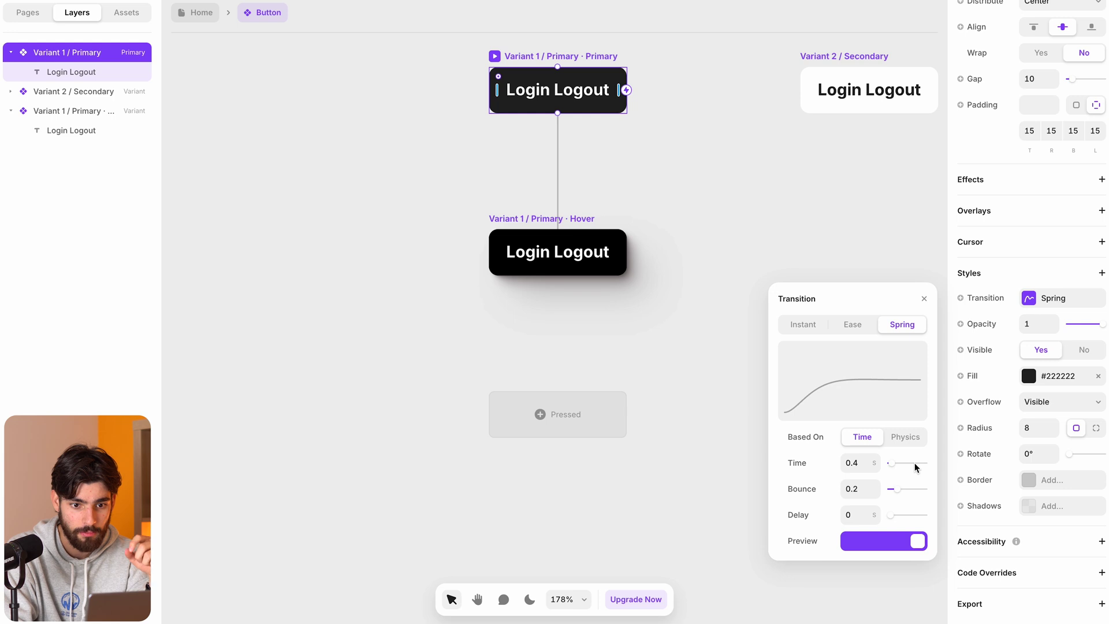
left_click(494, 56)
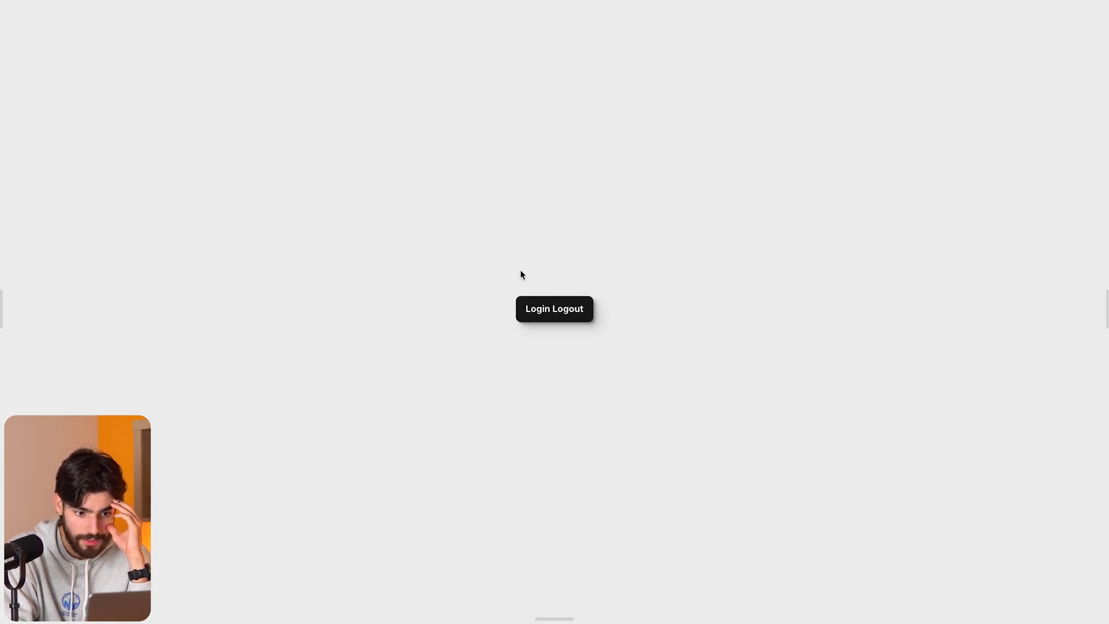
key("Escape")
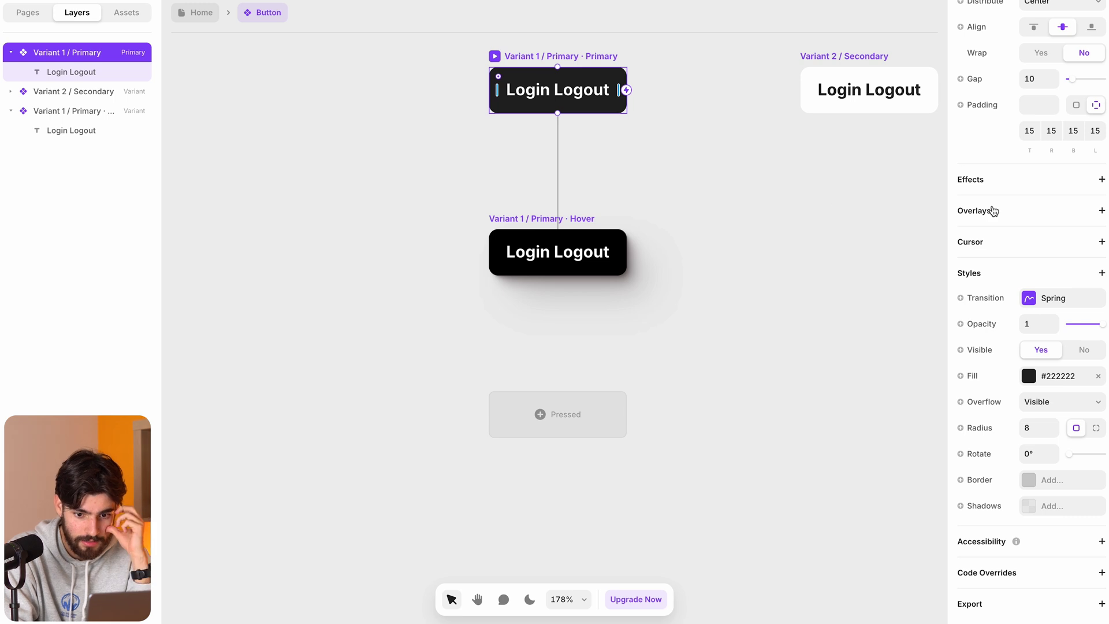
Try a spring transition time of 6.1 s on the Variant 1 / Primary button and preview the hover
left_click(1028, 298)
left_click_drag(891, 463, 911, 462)
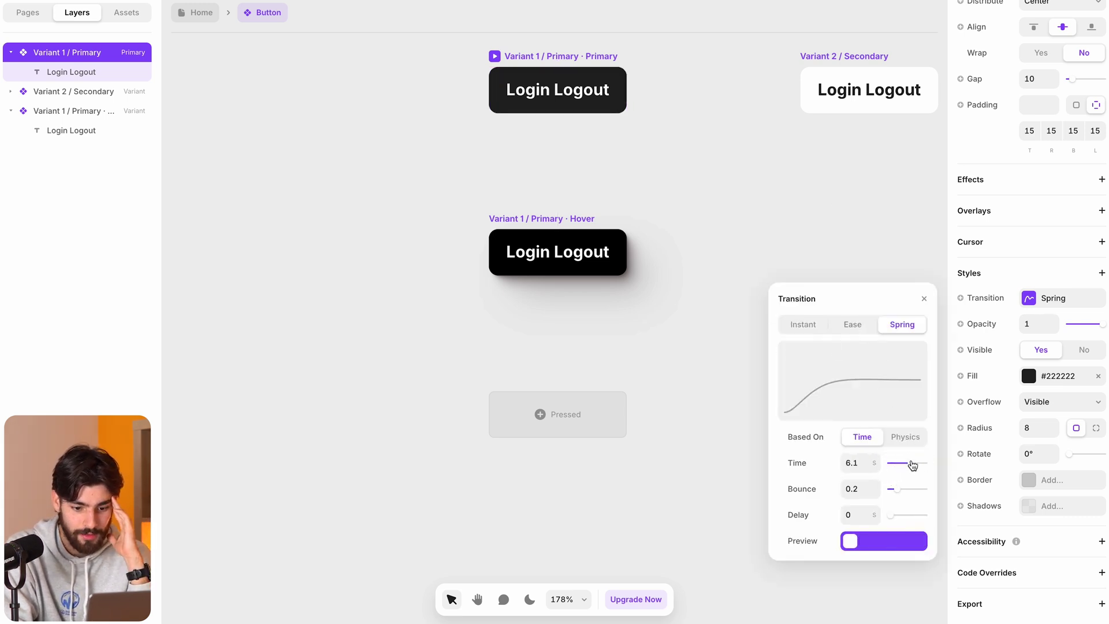
left_click(494, 57)
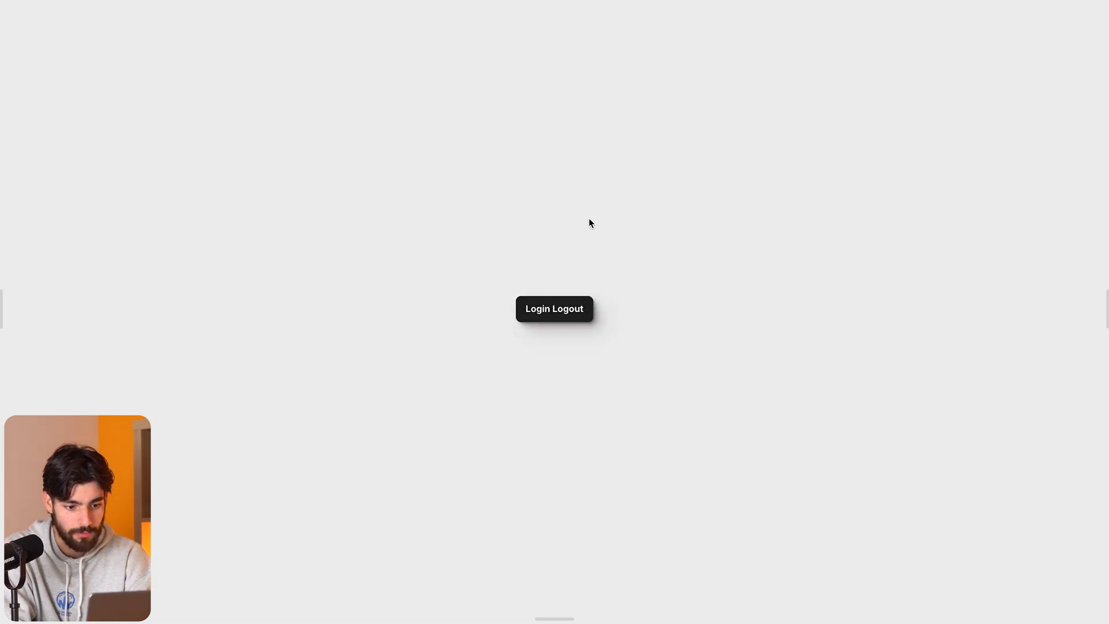
key("Escape")
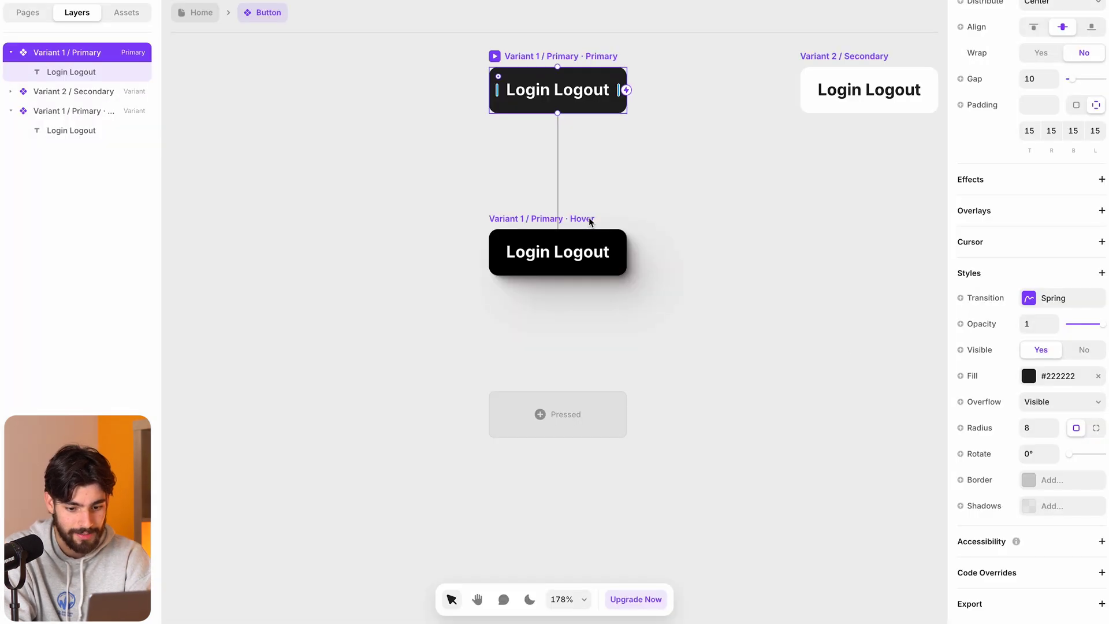
Base the primary button's spring transition on Physics with stiffness 606, damping 95 and mass 10, and preview the hover
left_click(1042, 299)
left_click(902, 439)
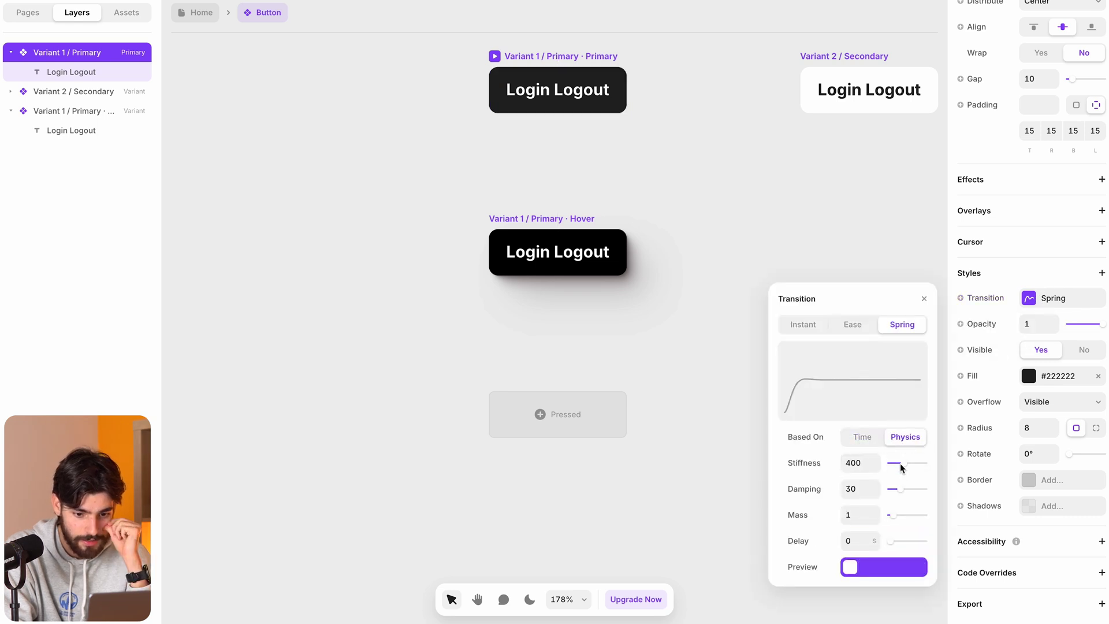
left_click_drag(902, 462, 924, 515)
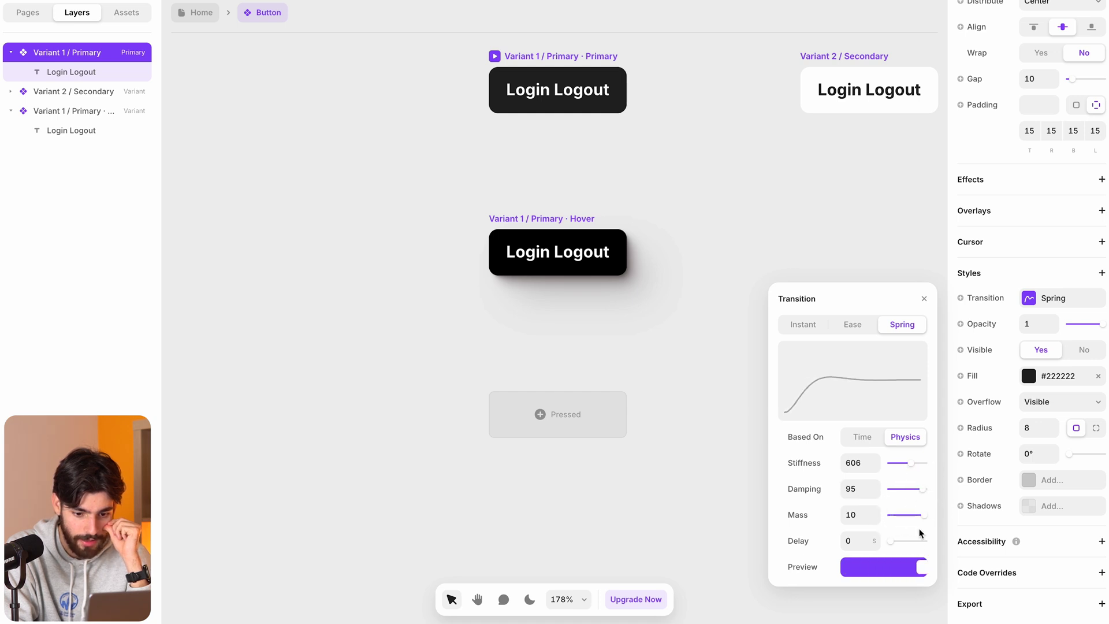
key("super+p")
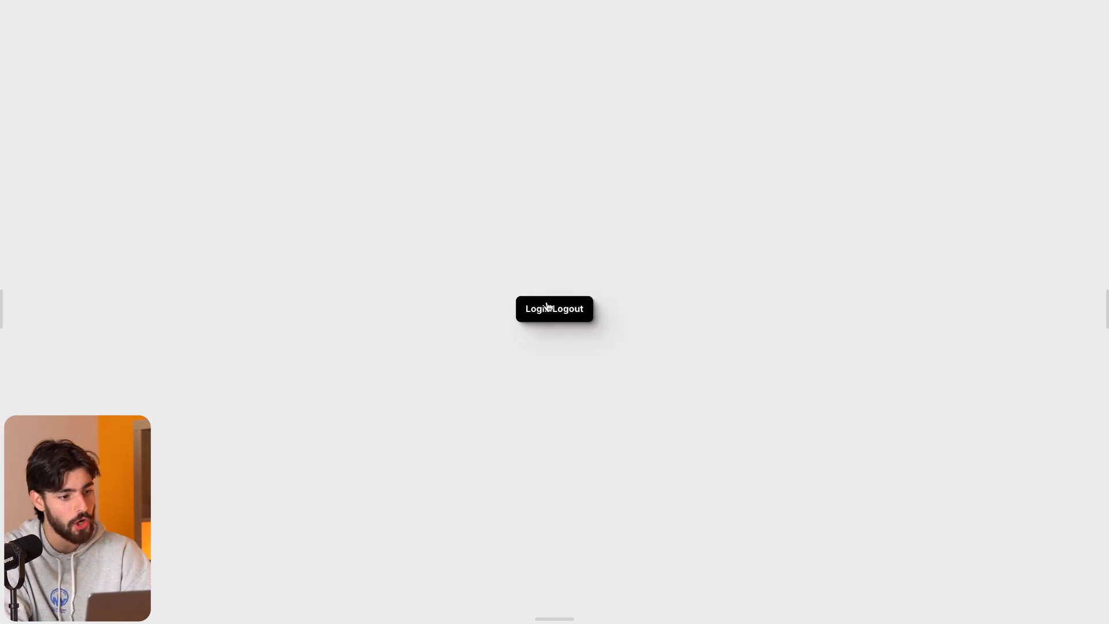
key("Escape")
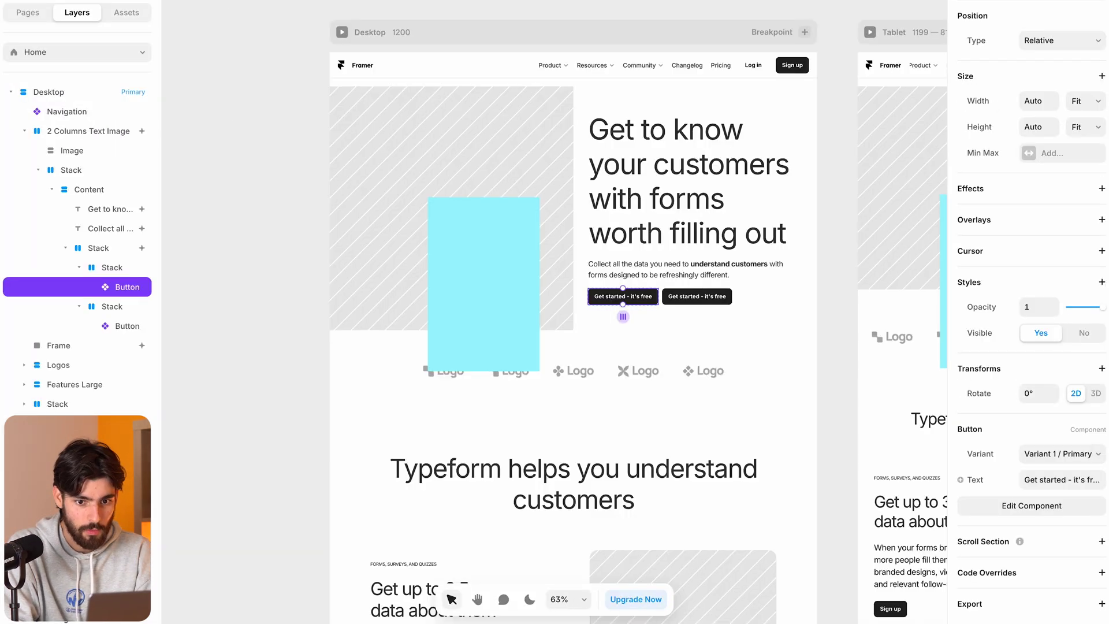
Preview the Home page to check the hover effect on the hero buttons, and select the stack containing both buttons
key("super+p")
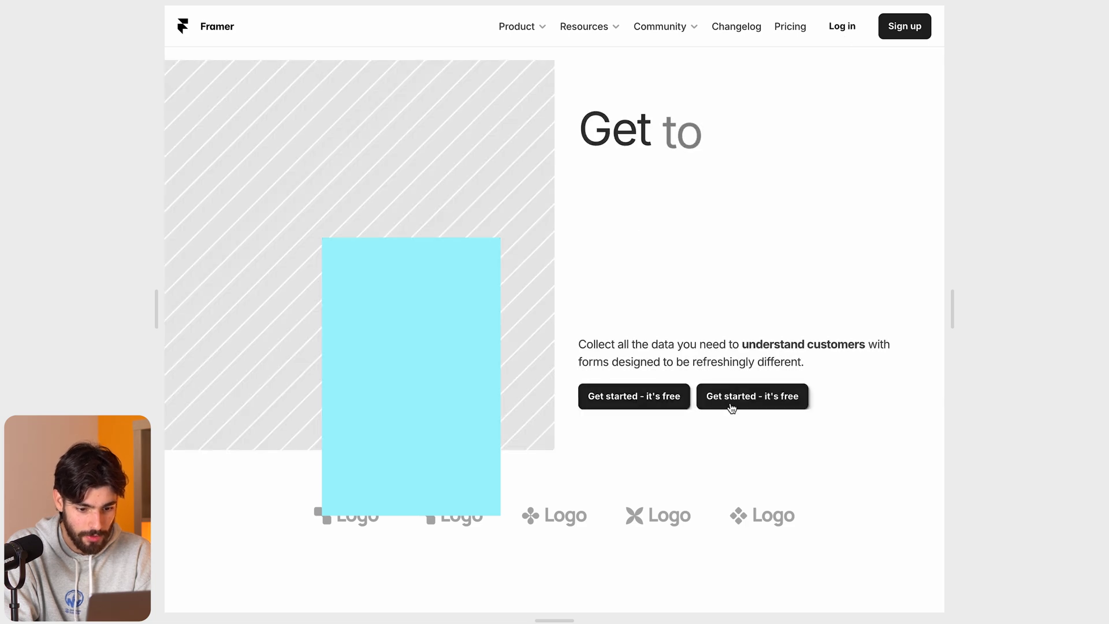
key("Escape")
left_click(99, 248)
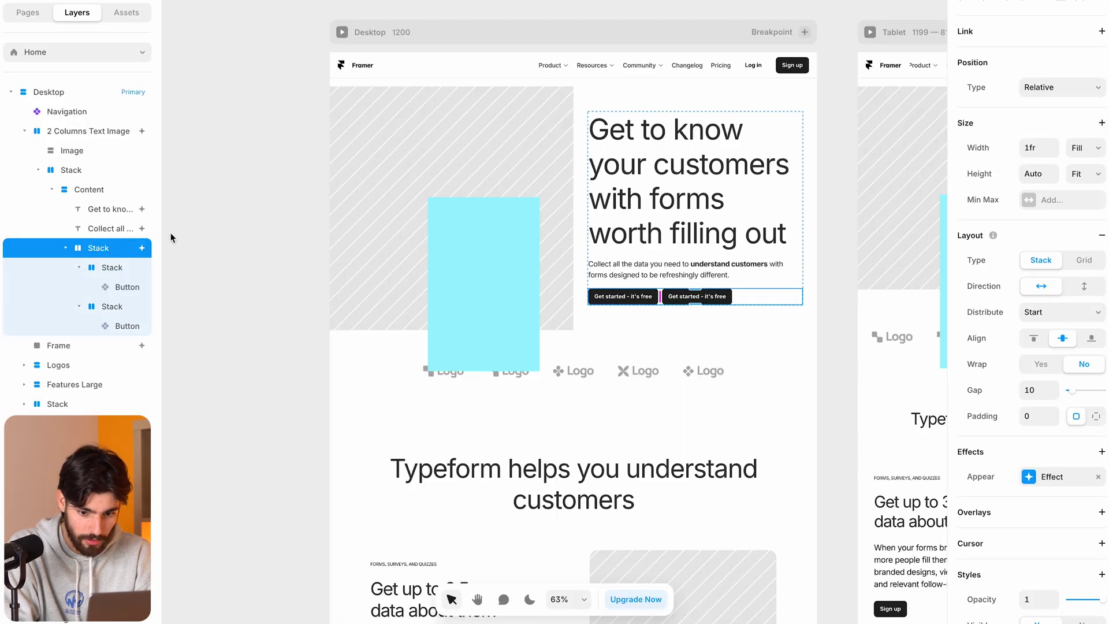
Set the hero Content stack's overflow to Visible and preview the page
left_click(96, 188)
left_click(83, 171)
left_click(82, 190)
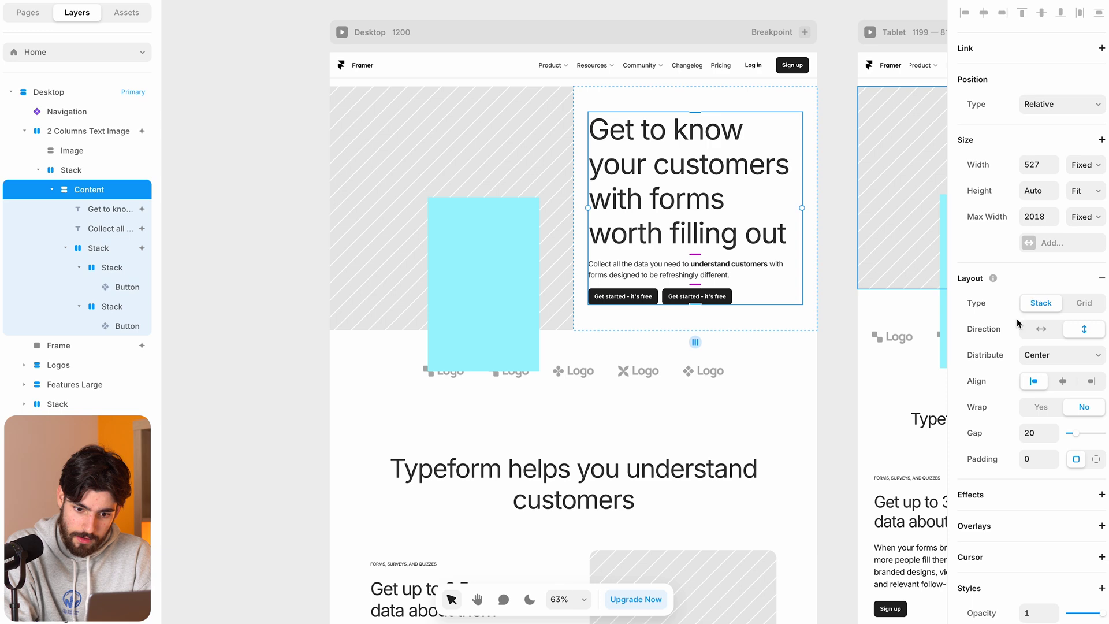
scroll(999, 361, "down", 6)
left_click(1060, 336)
left_click(1039, 350)
key("super+p")
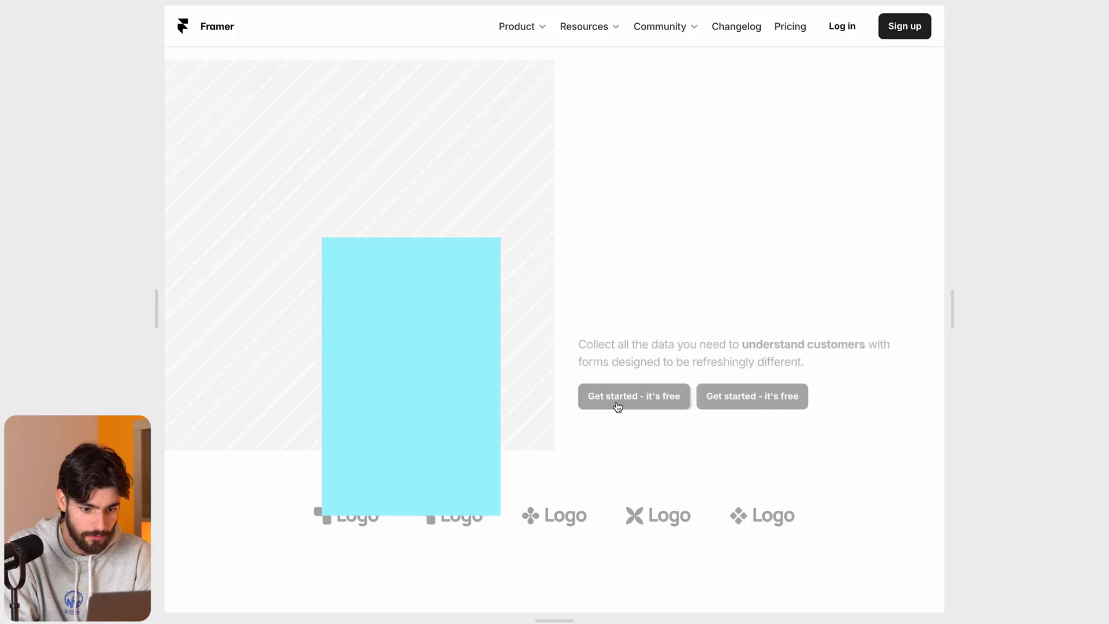
key("Escape")
Set the overflow of the stack holding both hero buttons to Visible and preview their hover shadows
left_click(92, 249)
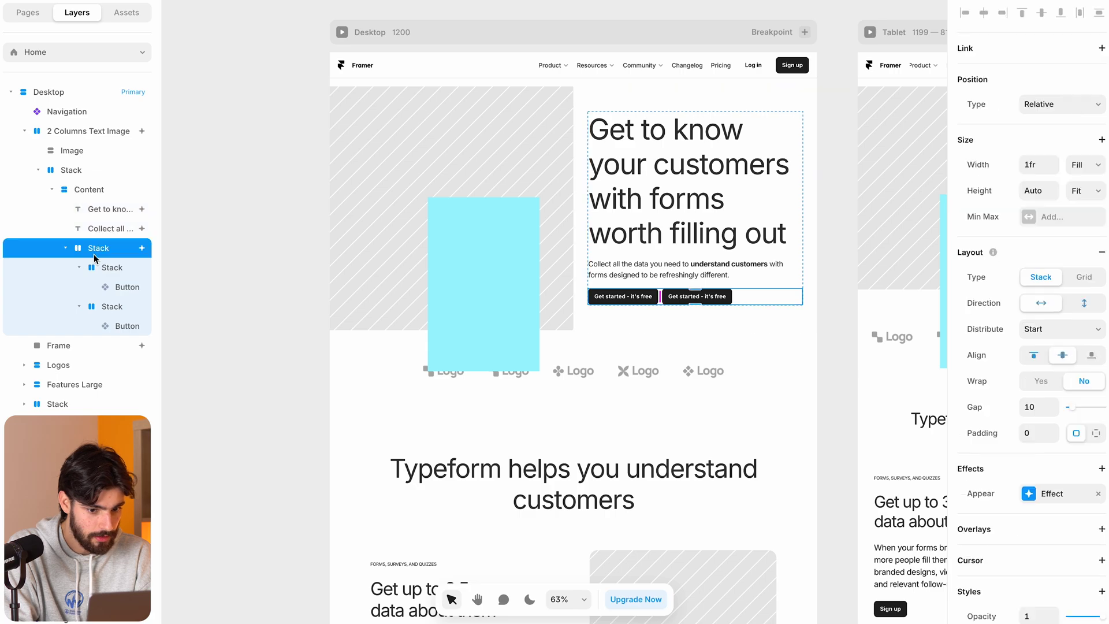
scroll(1034, 355, "down", 5)
left_click(1042, 431)
left_click(1040, 448)
key("super+p")
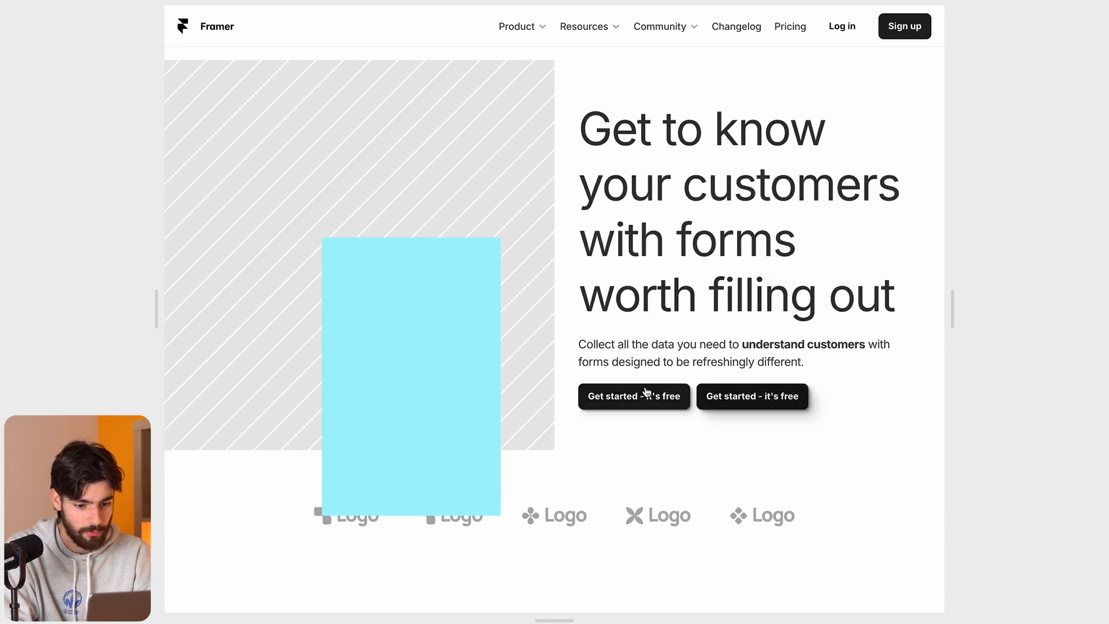
scroll(616, 393, "down", 1)
scroll(615, 392, "up", 1)
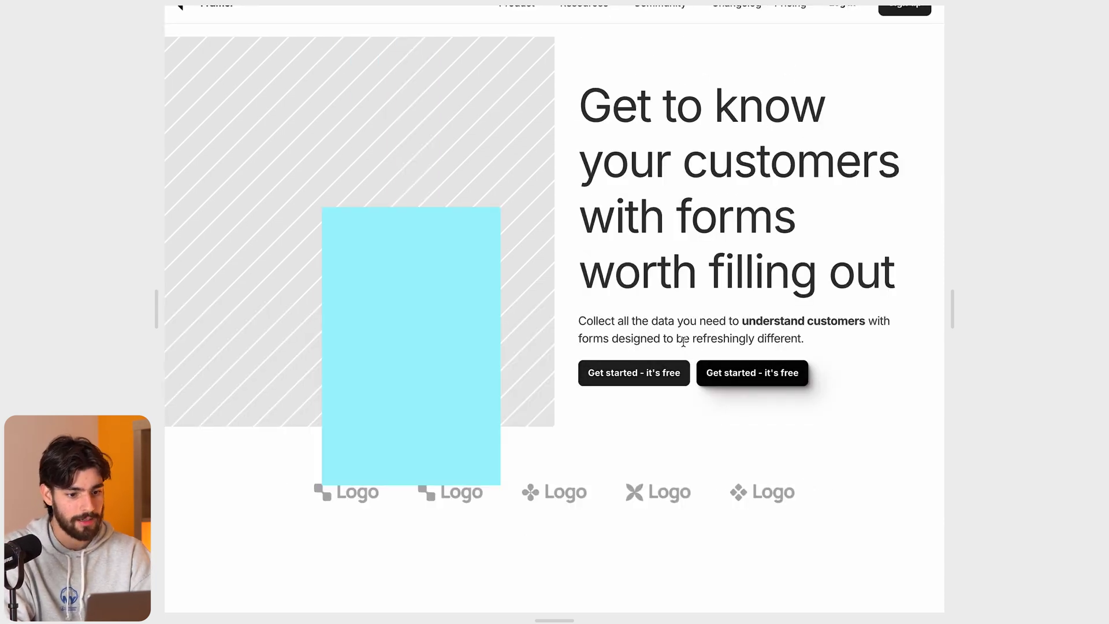
scroll(664, 318, "up", 1)
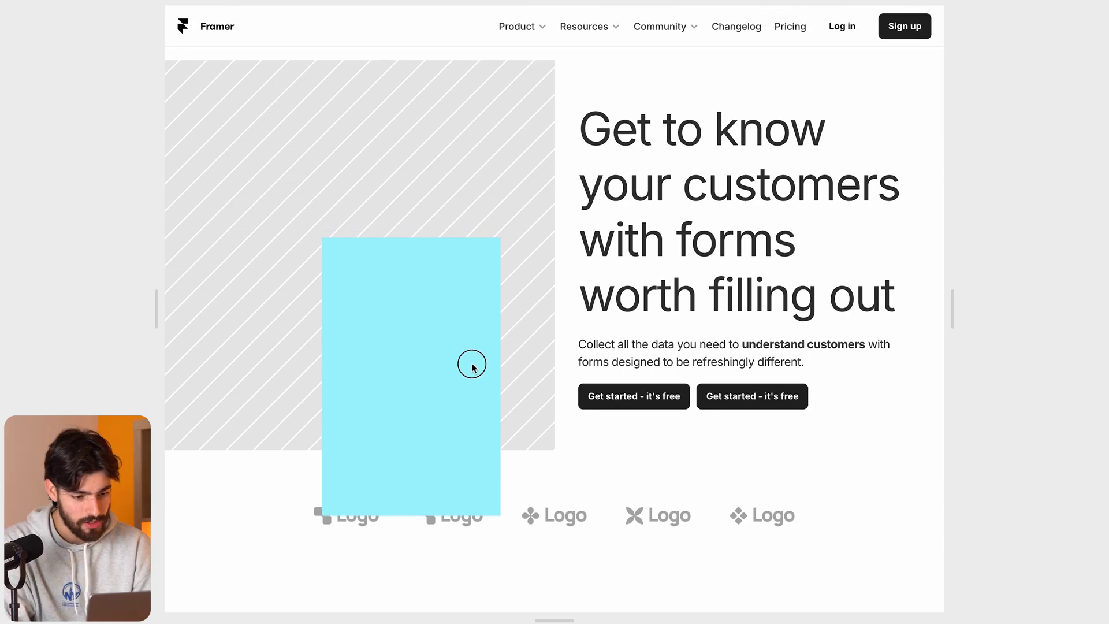
key("Escape")
Add a Hover effect to the cyan frame and switch its shadow type to Realistic
left_click(502, 302)
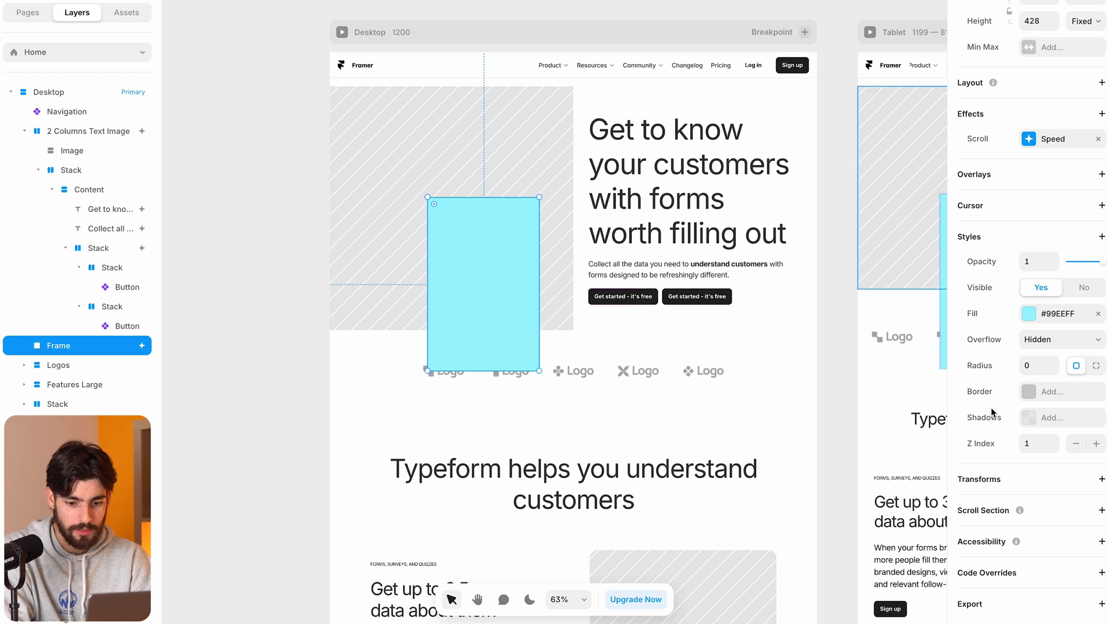
scroll(992, 411, "up", 2)
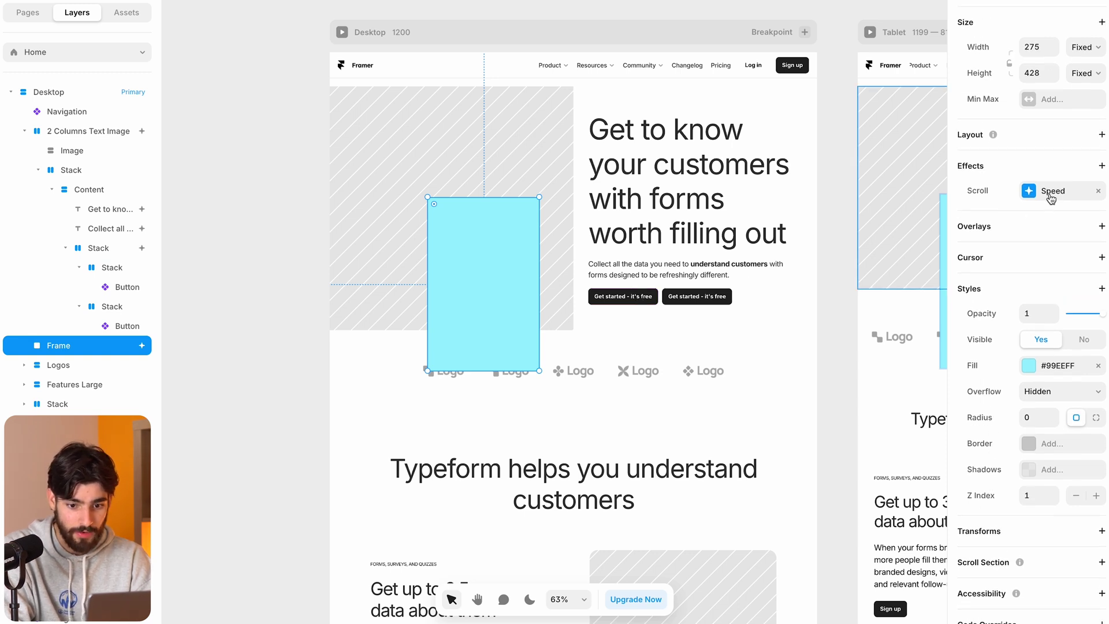
left_click(1101, 167)
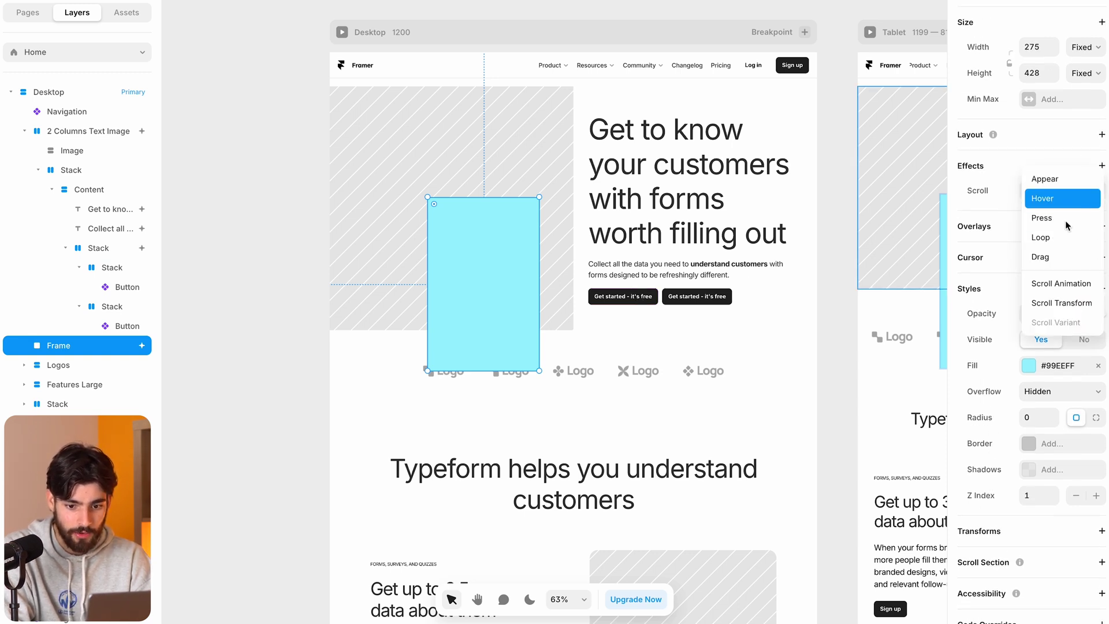
left_click(1066, 200)
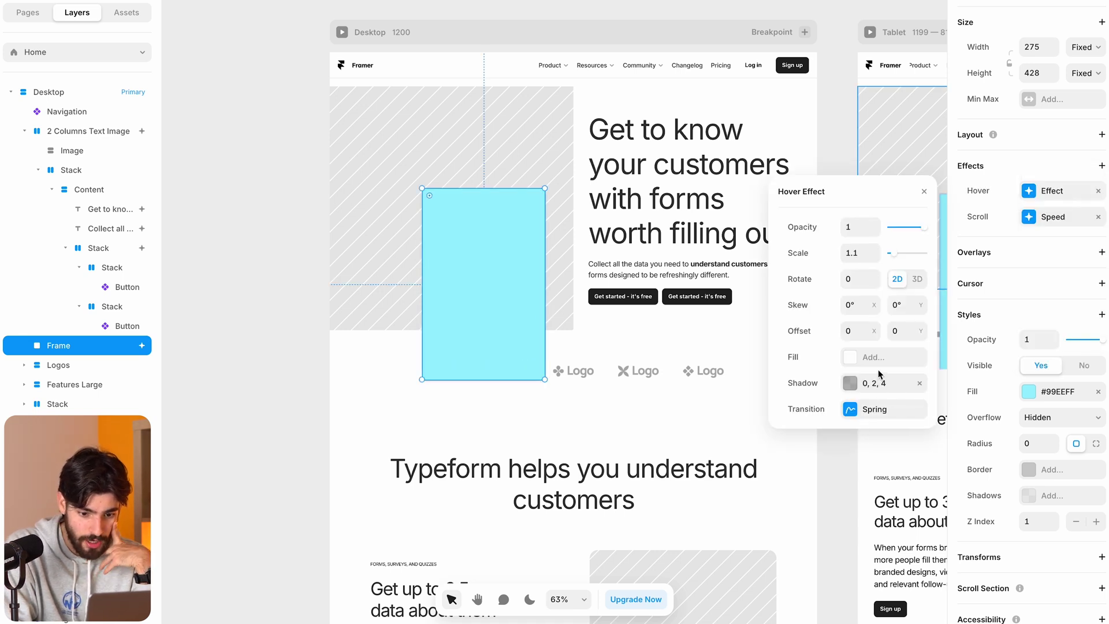
left_click(878, 384)
left_click(903, 226)
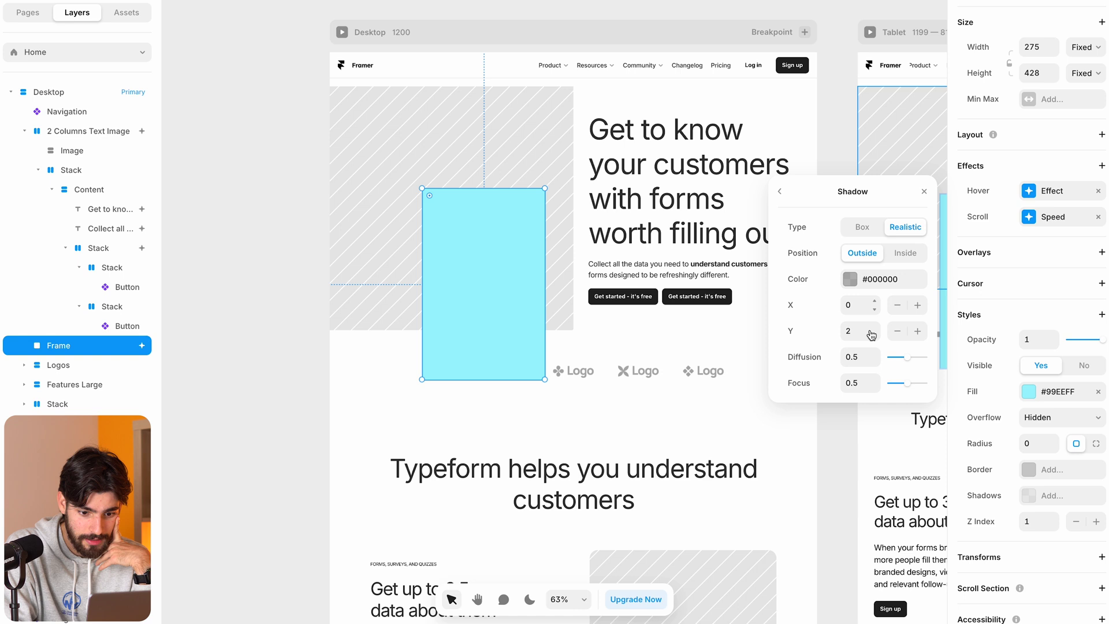
Sample the cyan frame's own colour, #99EEFF, as the colour of its hover shadow
left_click(850, 279)
left_click(903, 229)
left_click(914, 305)
left_click(476, 277)
key("Escape")
left_click(866, 277)
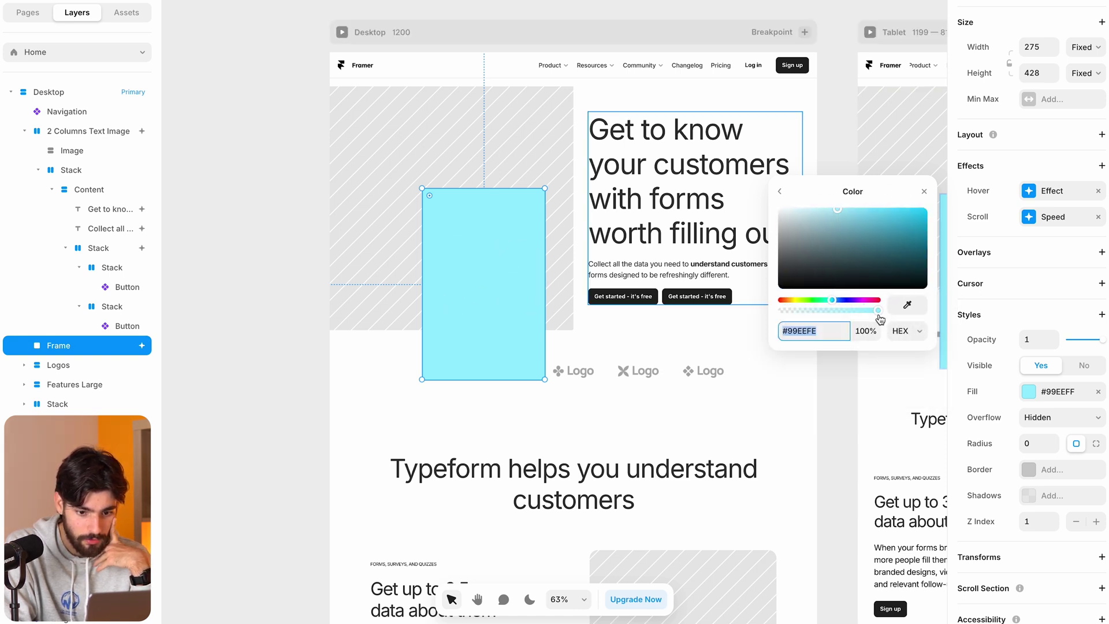
key("Escape")
Offset the cyan frame's hover shadow by 40 in X and 82 in Y
left_click(858, 304)
type("20")
key("Tab")
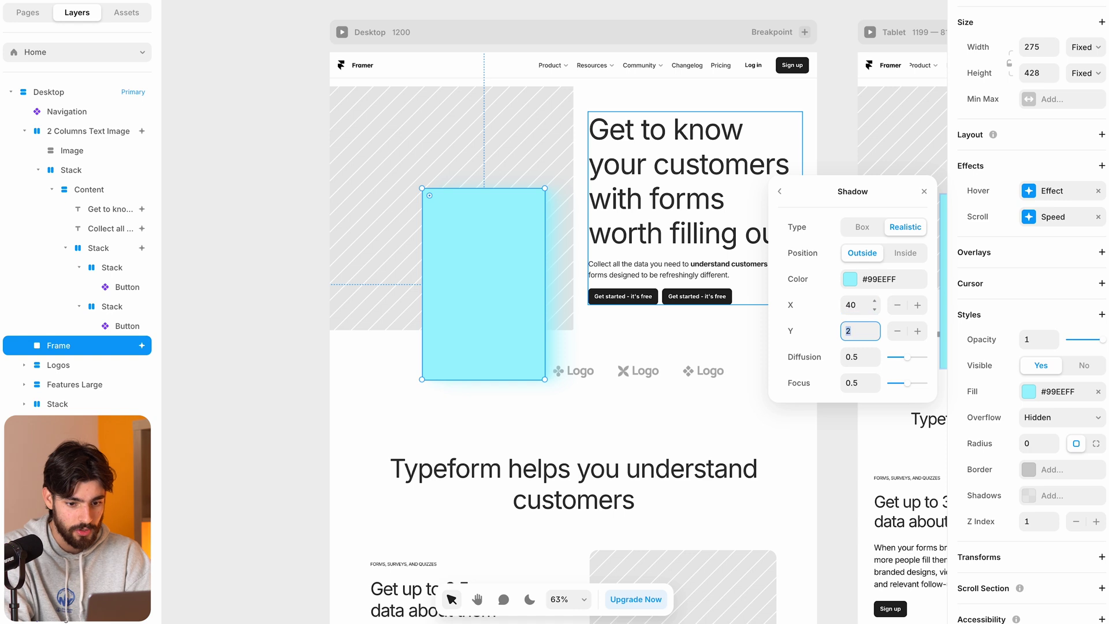
key("shift+Up")
key("shift+Up")
key("shift+Up")
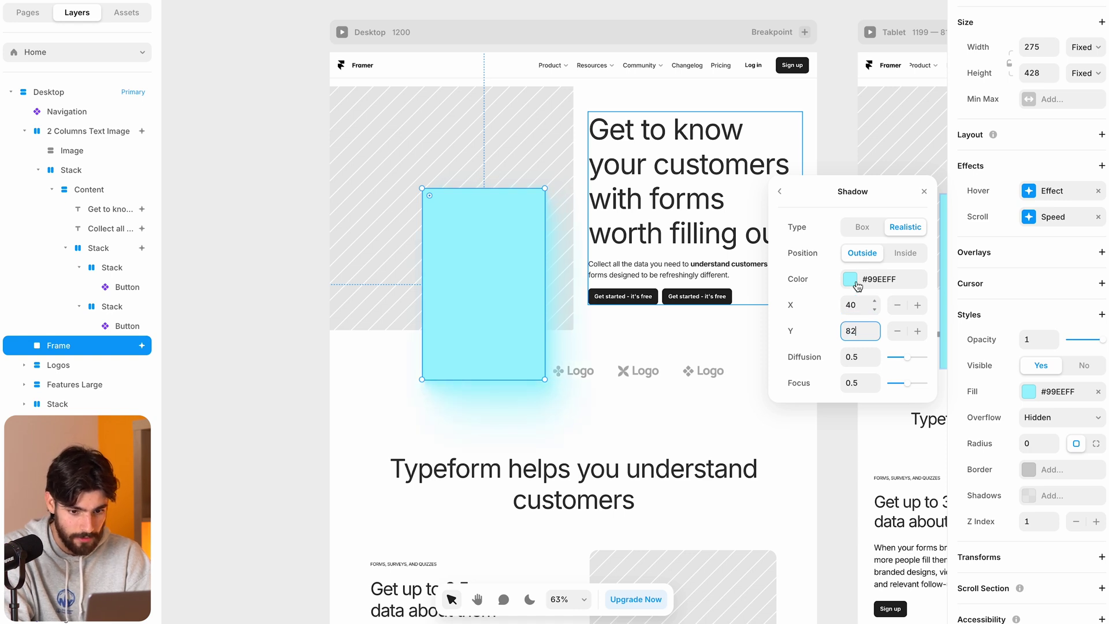
Darken the cyan frame's hover shadow colour to #125A69 and preview the page
left_click(850, 279)
left_click_drag(884, 238, 902, 258)
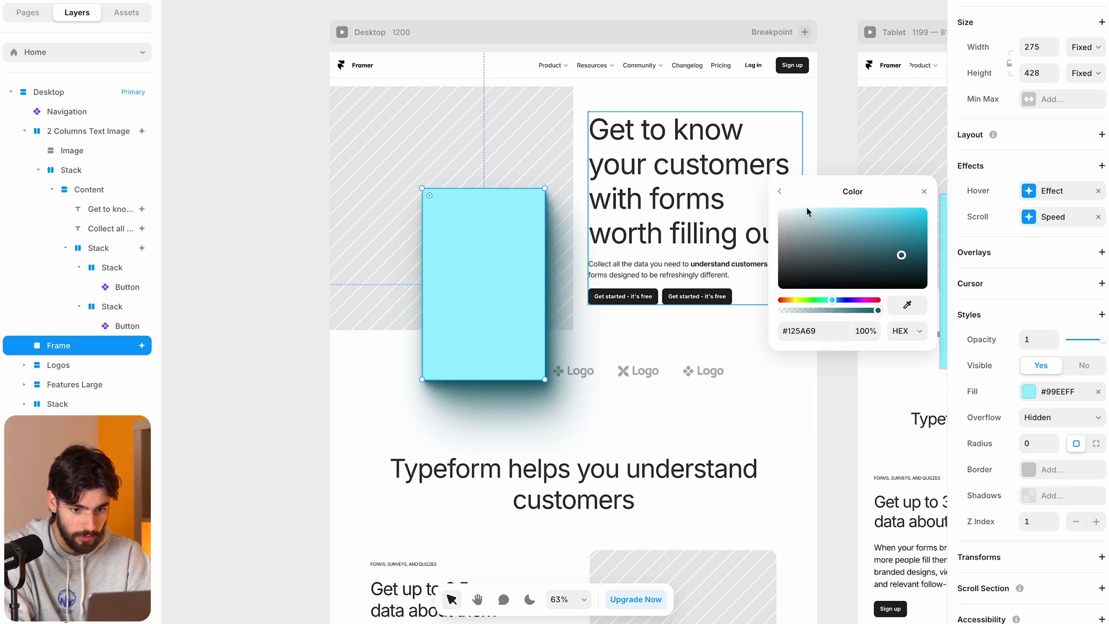
key("super+p")
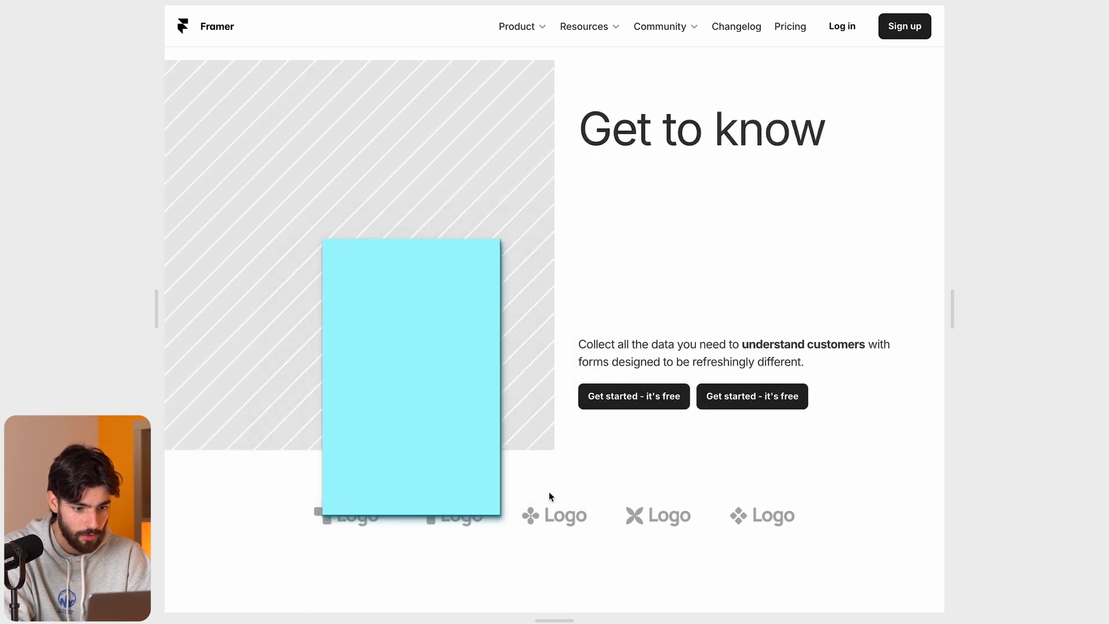
key("Escape")
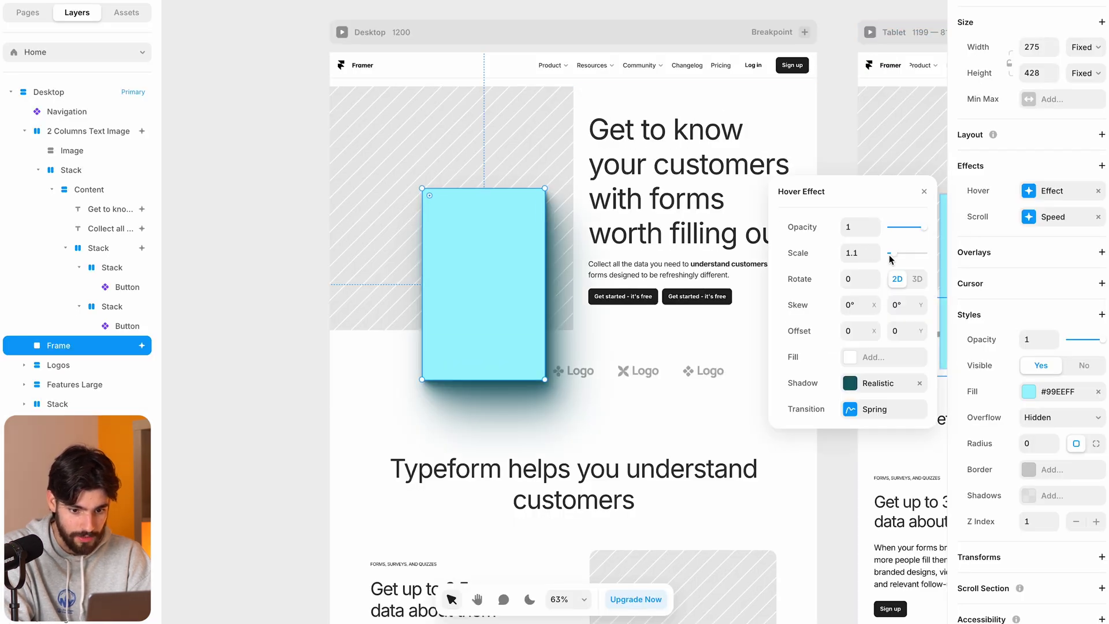
Set the cyan frame's hover scale to 1 and base its spring transition on Physics, adjusting stiffness and mass
left_click(874, 258)
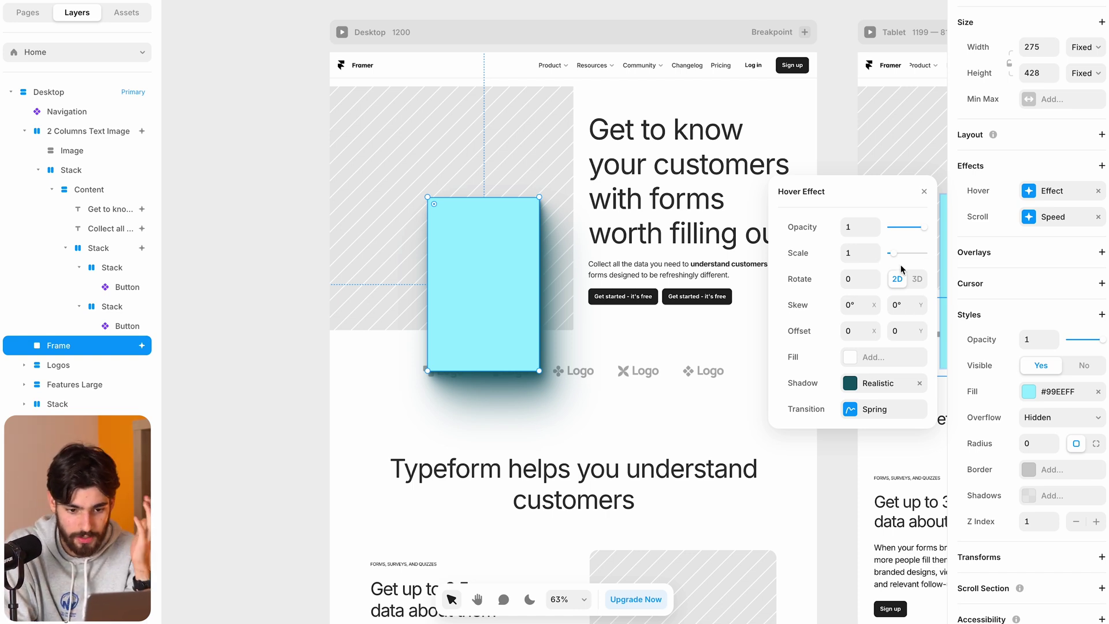
left_click_drag(905, 233, 924, 228)
left_click(871, 408)
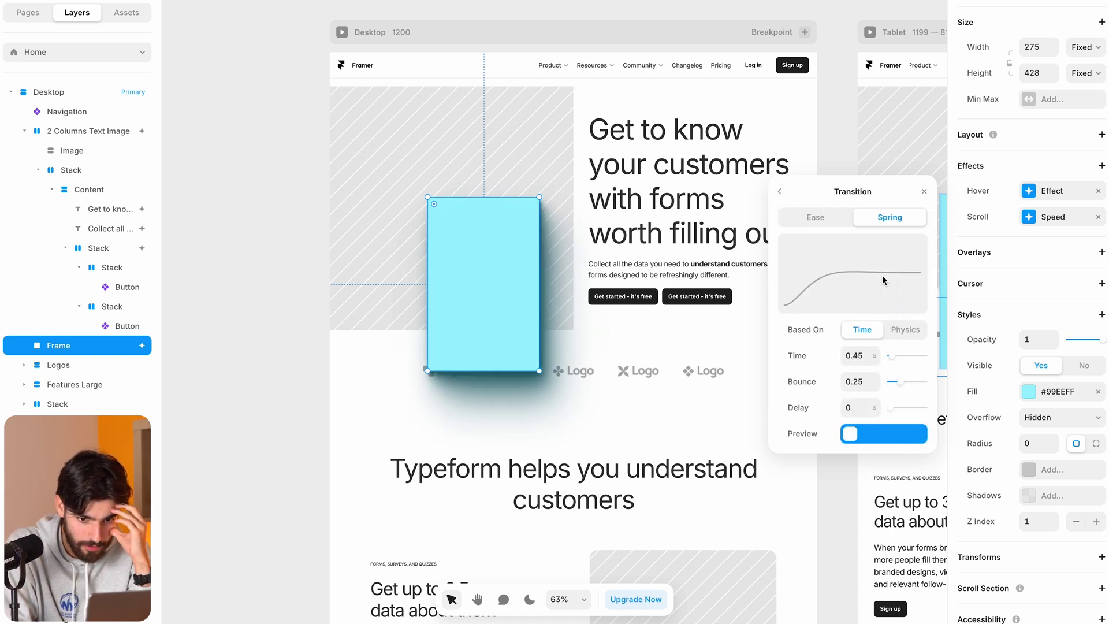
left_click(902, 331)
left_click_drag(903, 359, 897, 356)
left_click_drag(902, 409, 908, 408)
Preview the Home page to check the cyan frame's hover shadow together with its scroll speed effect
key("super+p")
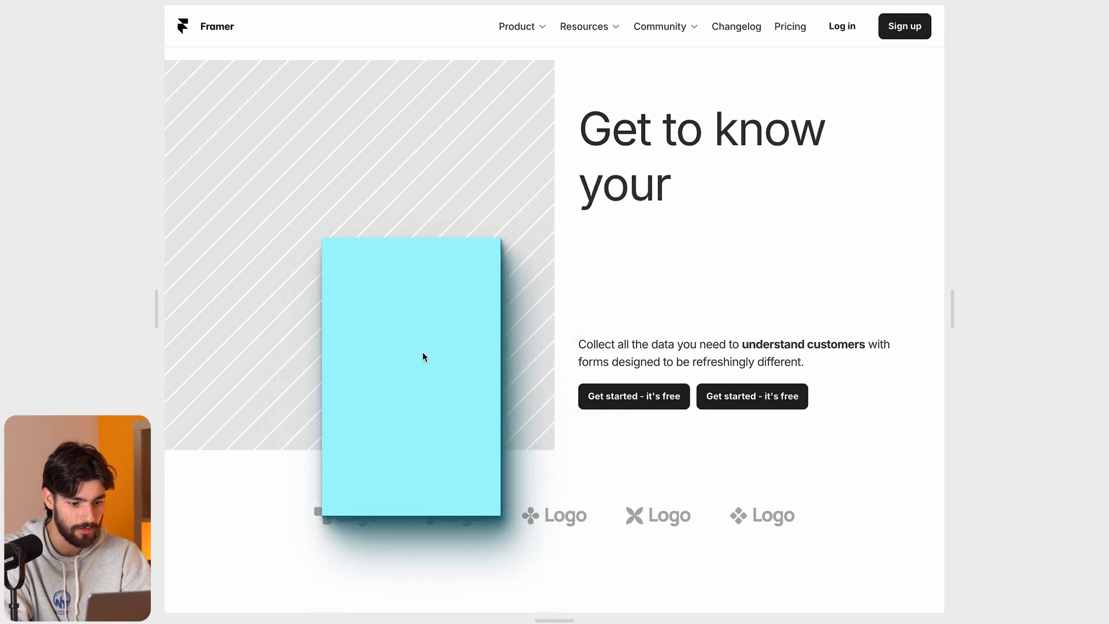
scroll(473, 316, "down", 3)
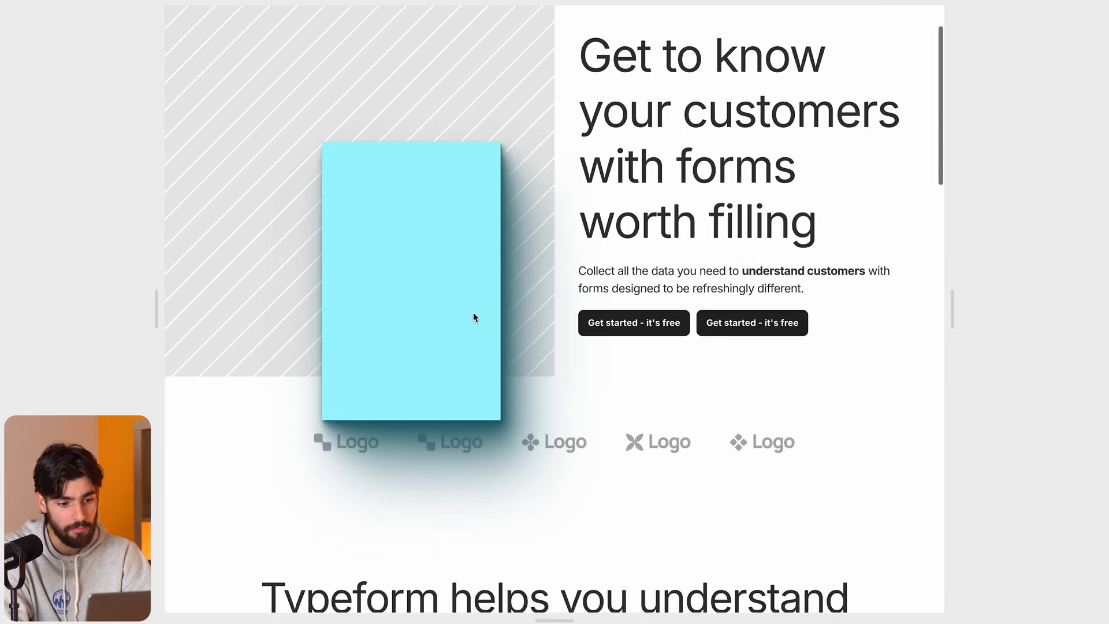
scroll(473, 317, "up", 1)
scroll(473, 317, "down", 1)
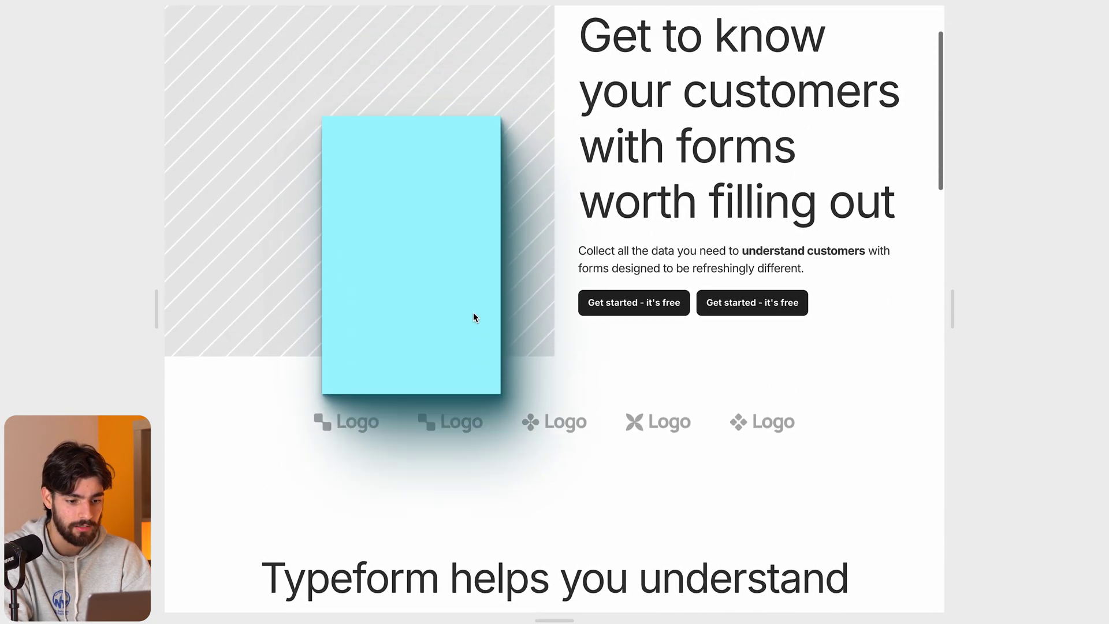
scroll(472, 317, "down", 2)
scroll(473, 316, "up", 4)
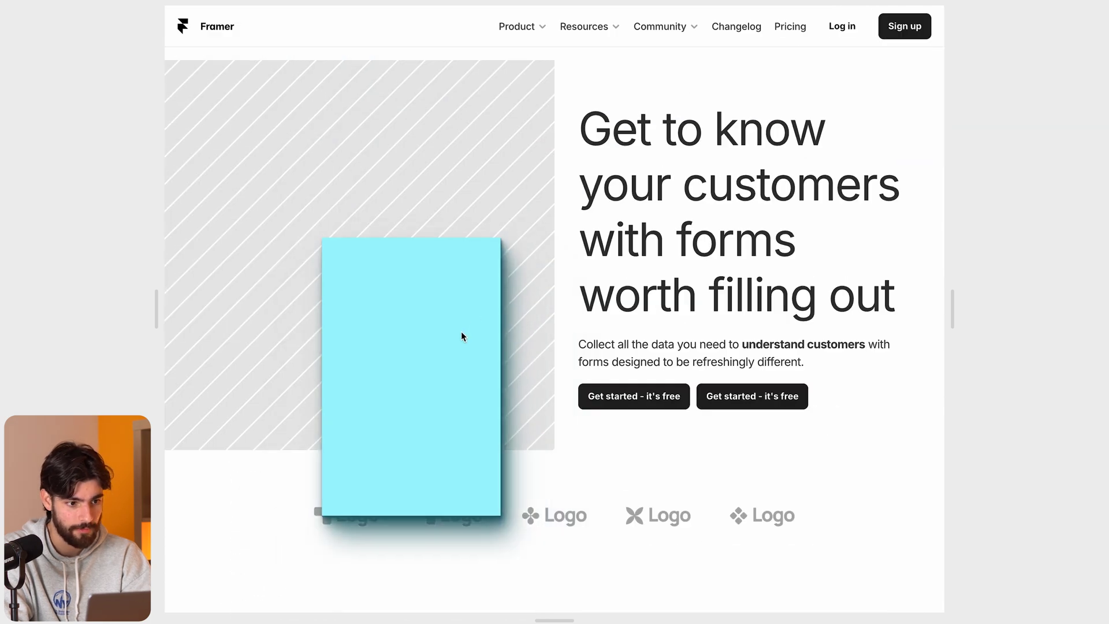
key("Escape")
Create a new page and place the text "page 2" horizontally centred, 190 px from the top of its Desktop frame
left_click(29, 12)
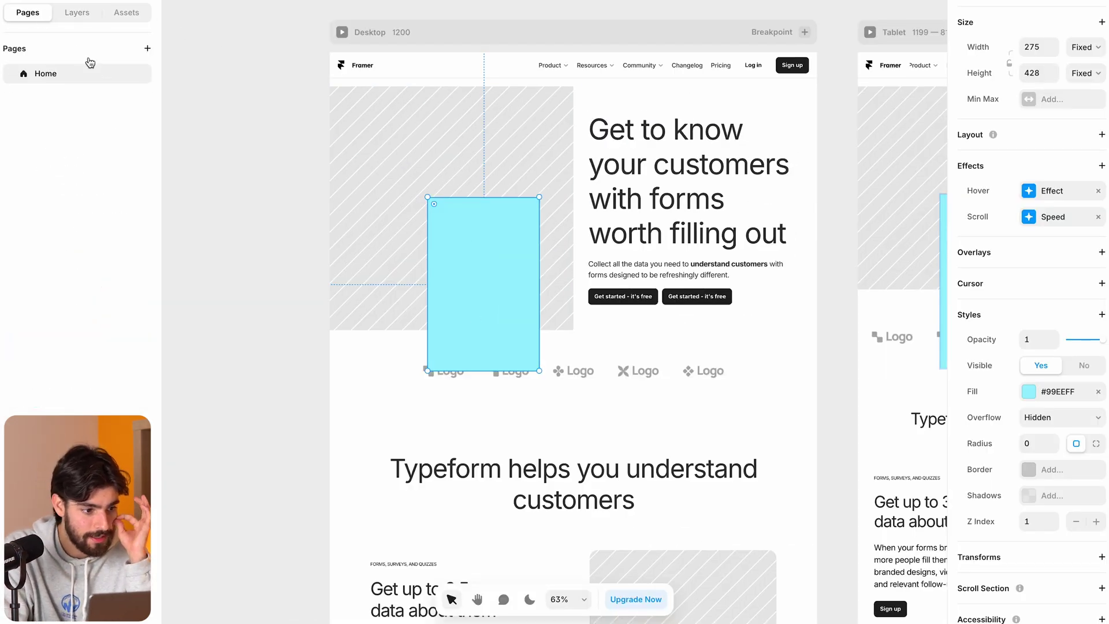
left_click(148, 47)
left_click(158, 54)
left_click(504, 371)
key("t")
left_click(506, 363)
type("page 2")
key("Escape")
left_click_drag(515, 370, 561, 403)
left_click_drag(574, 377, 553, 264)
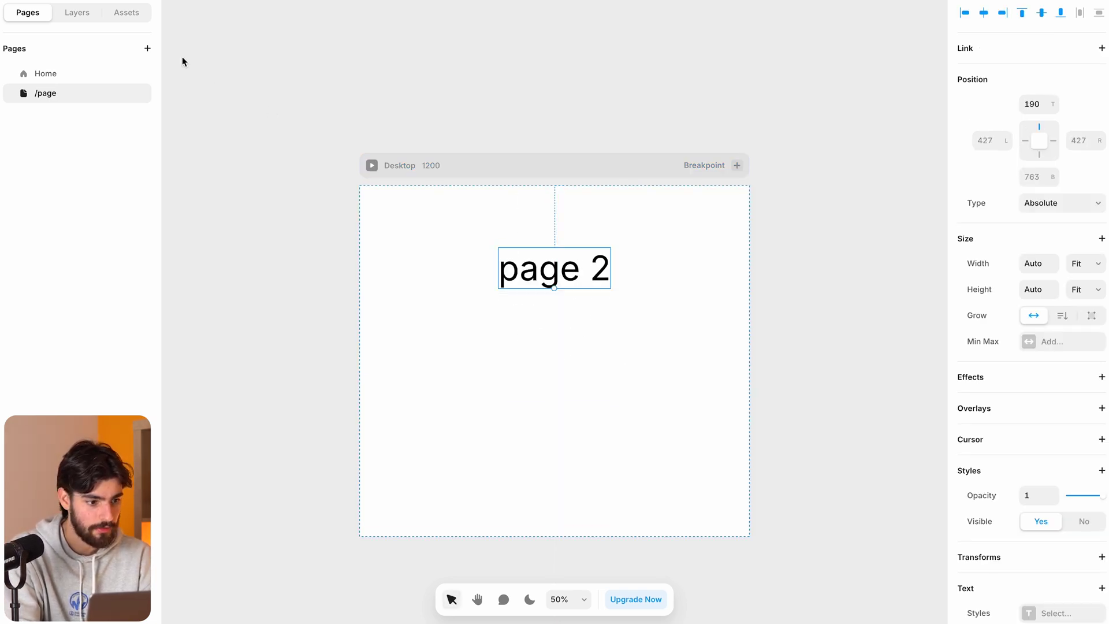
Link the stack around the first hero button on the Home page to /page
left_click(92, 77)
left_click(621, 296)
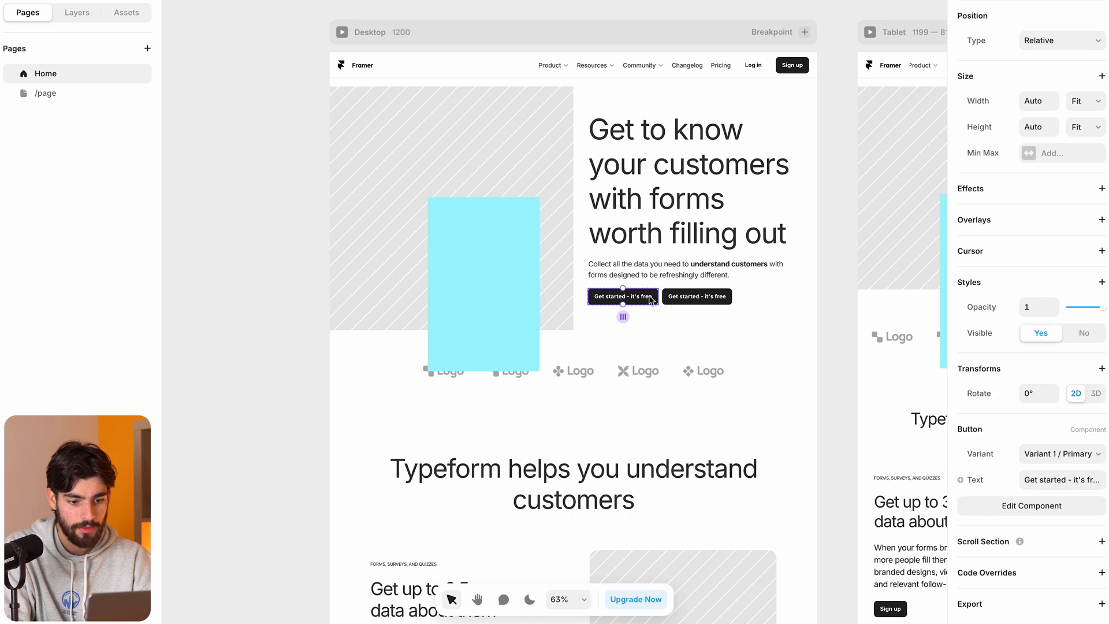
scroll(1037, 48, "up", 1)
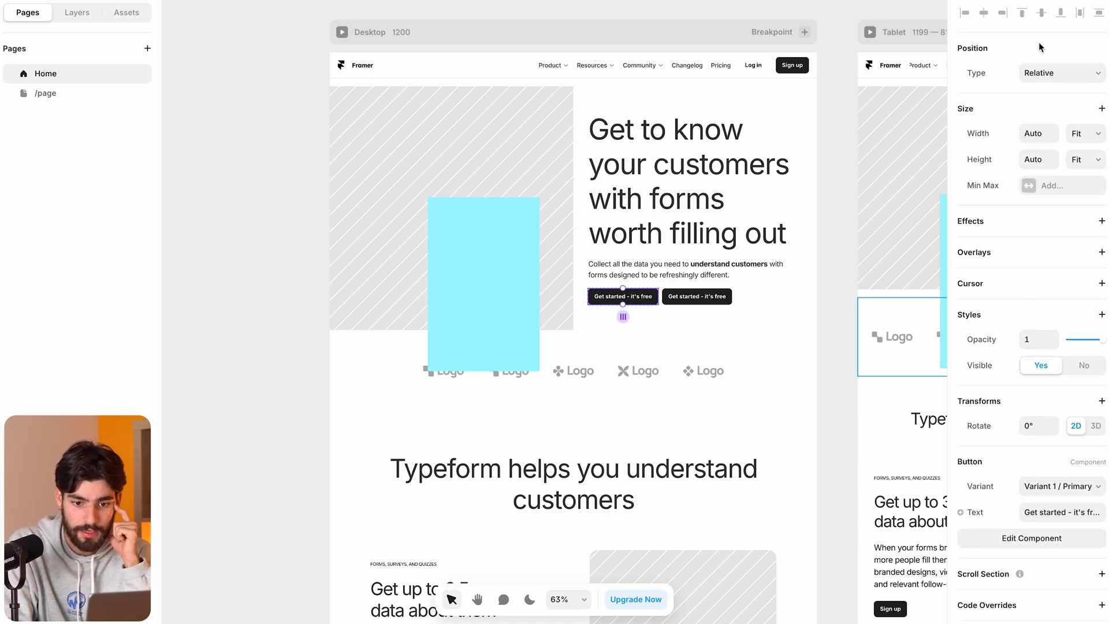
key("alt+2")
left_click(114, 264)
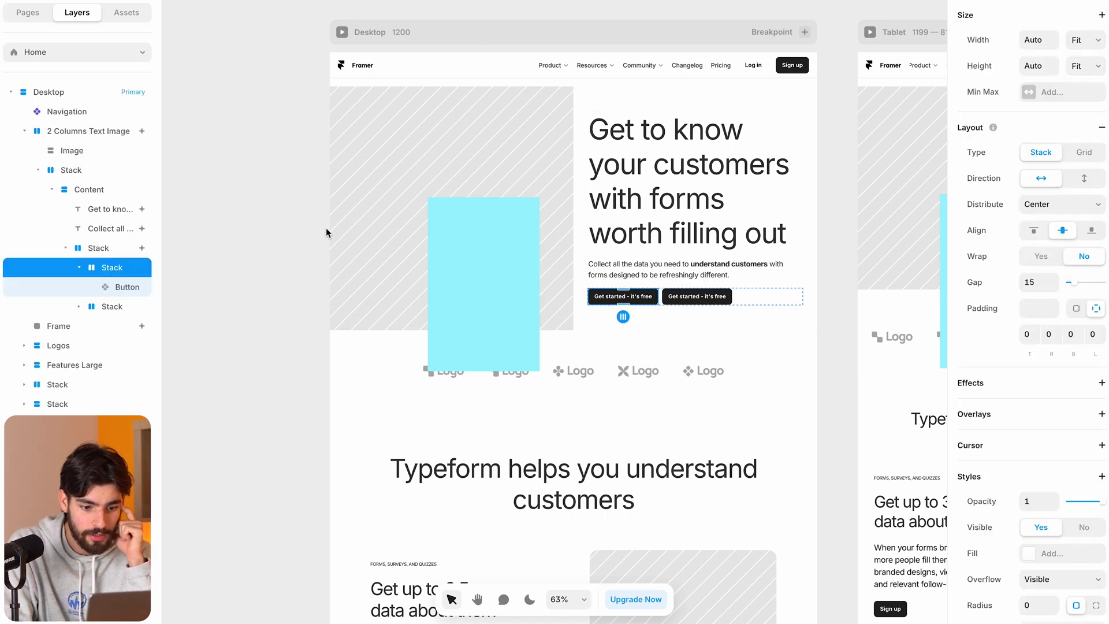
scroll(1021, 95, "up", 3)
left_click(1016, 51)
left_click(1036, 68)
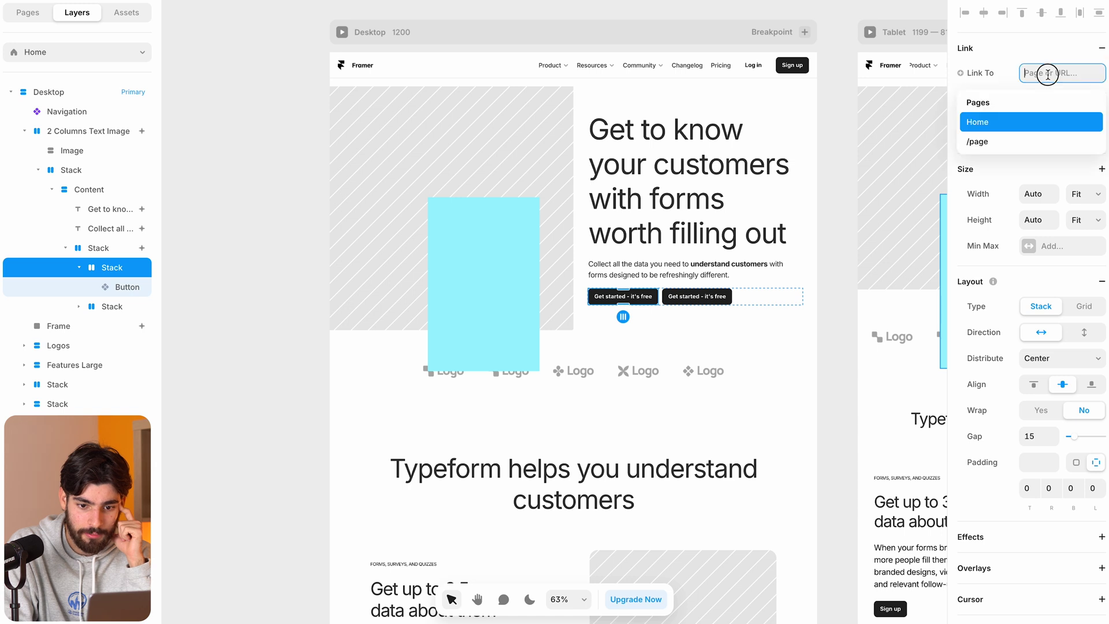
left_click(1023, 133)
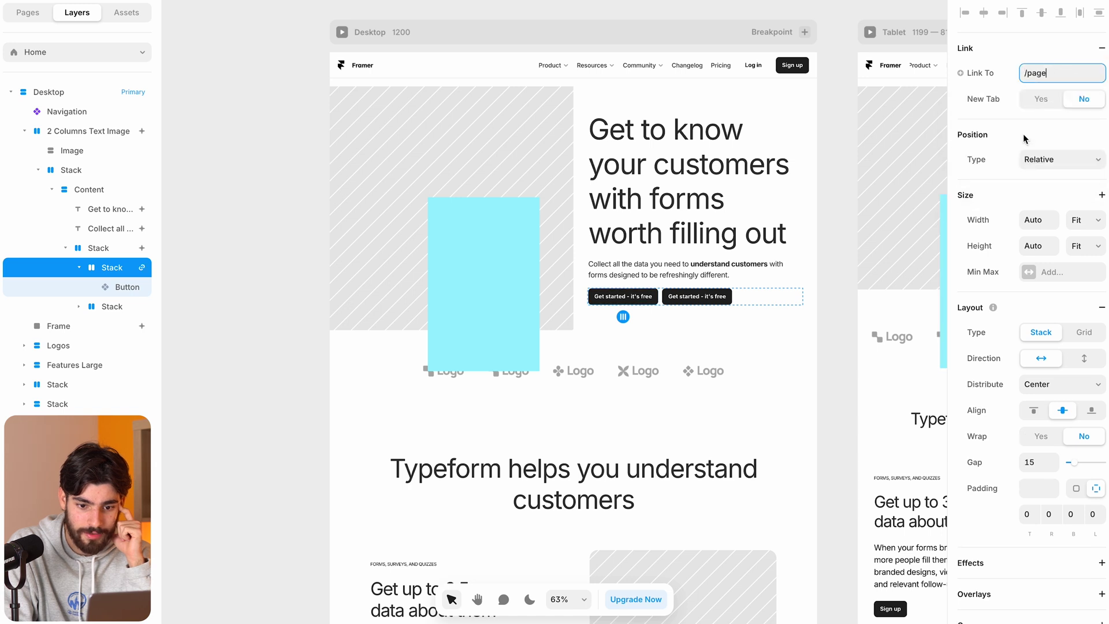
left_click(836, 200)
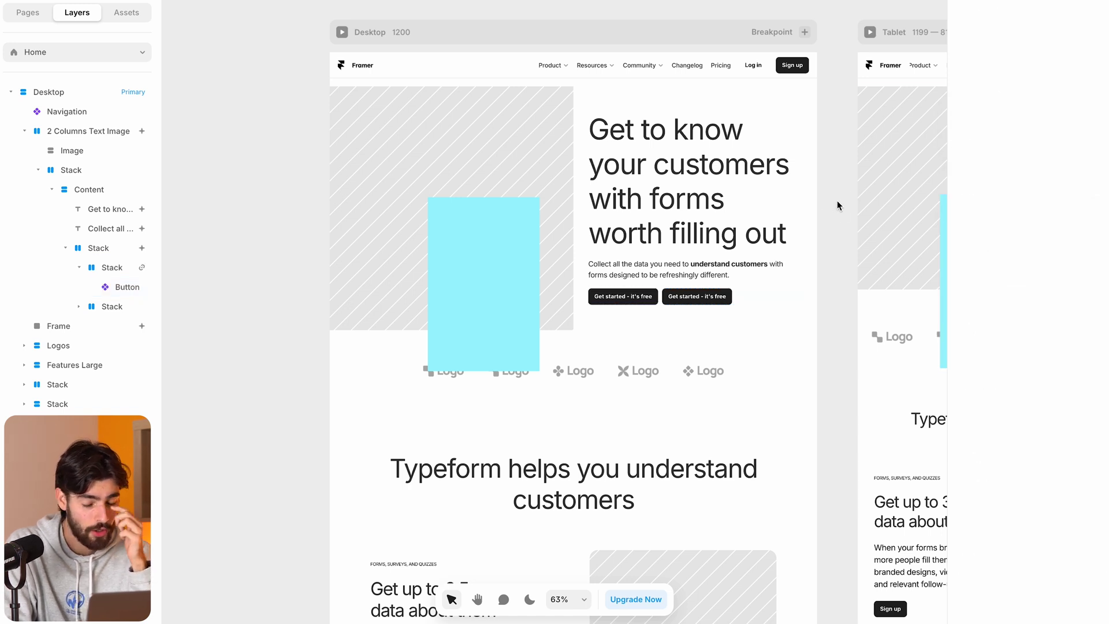
Add a single-page Page effect targeting /page to the Home page's Desktop breakpoint
left_click(636, 296)
left_click(785, 292)
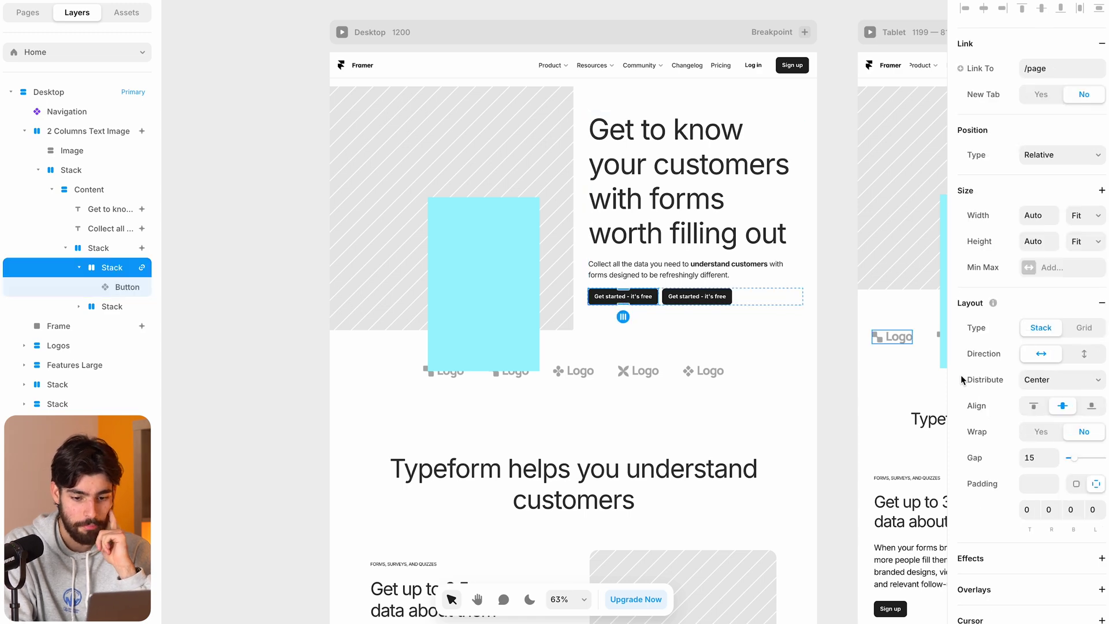
scroll(1004, 466, "down", 7)
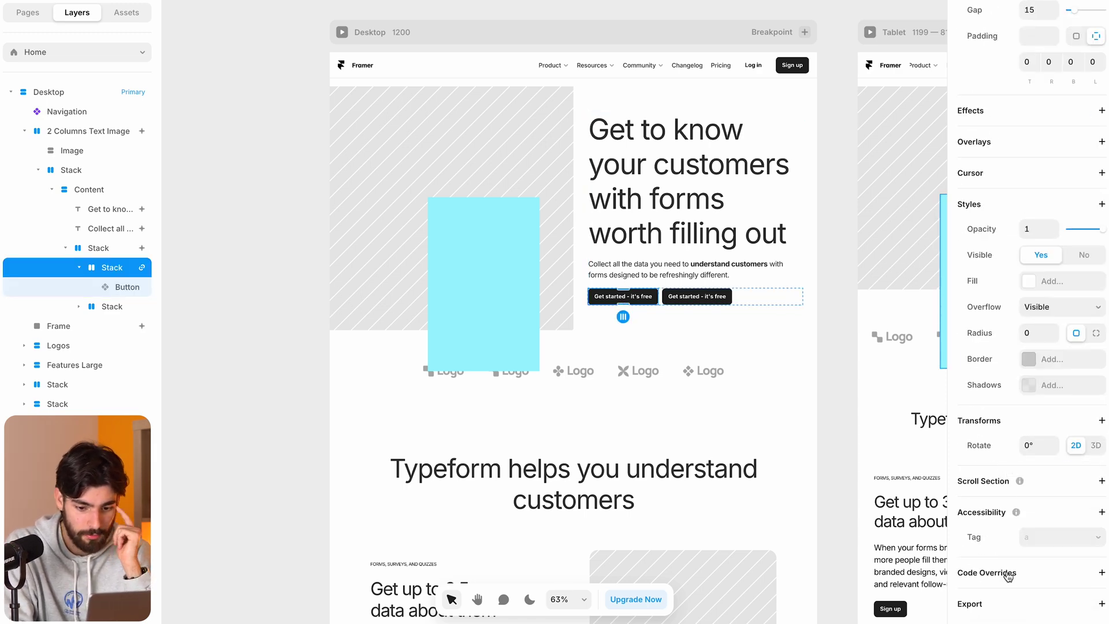
scroll(999, 448, "up", 2)
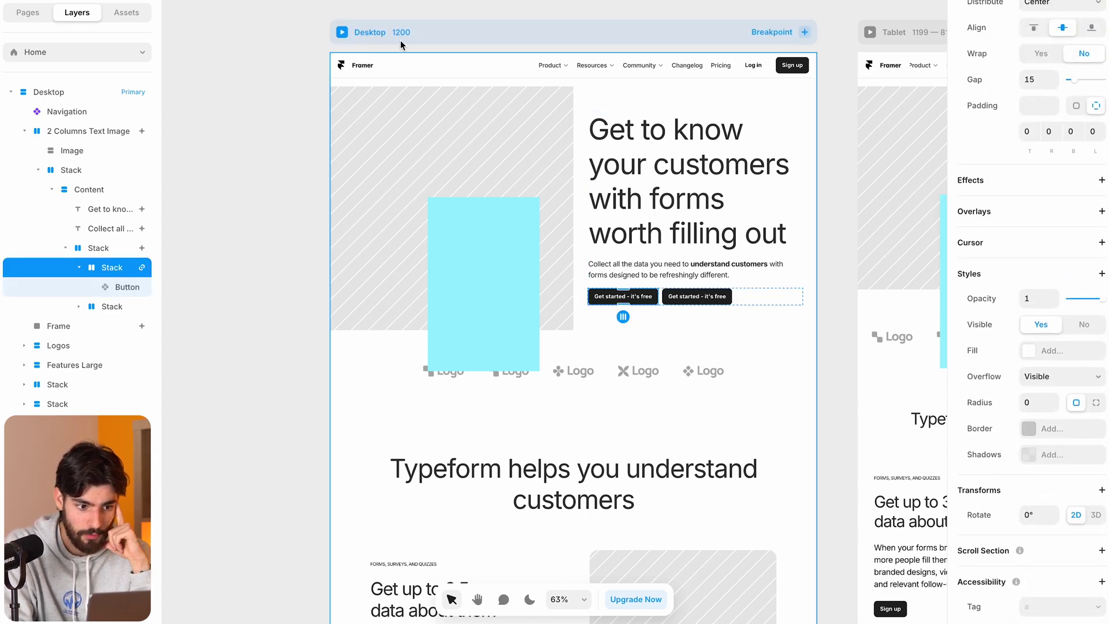
left_click(451, 33)
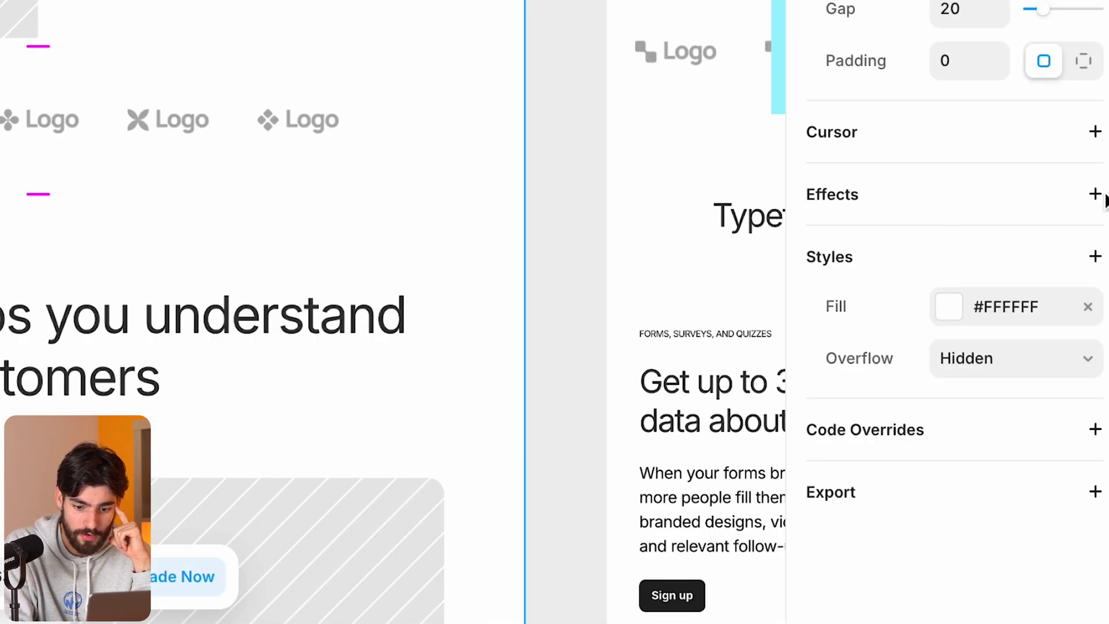
left_click(1095, 196)
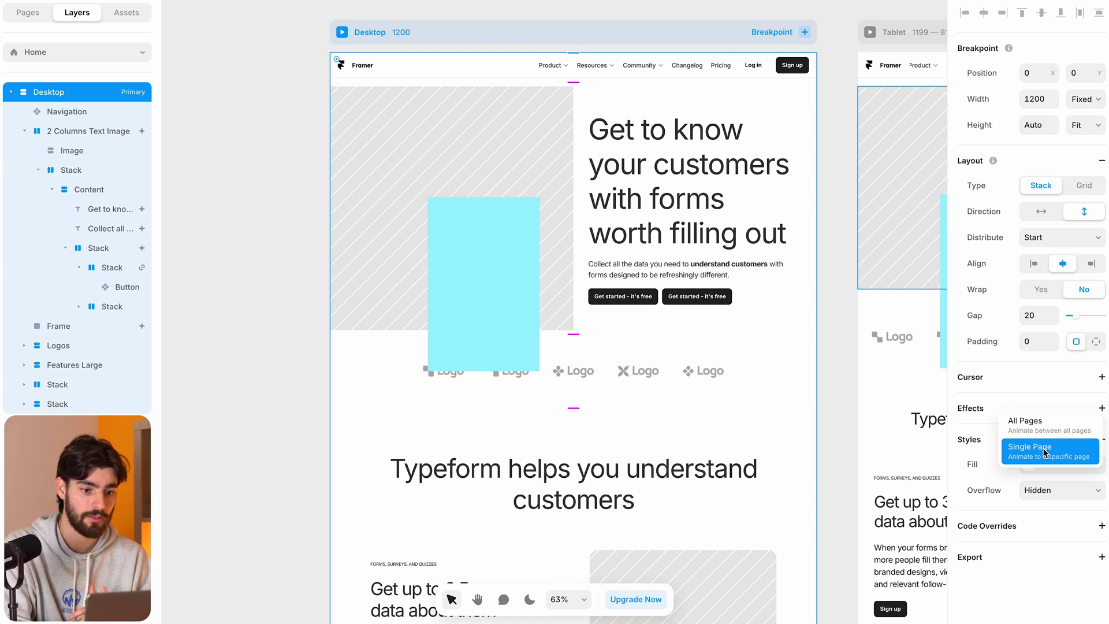
left_click(1043, 450)
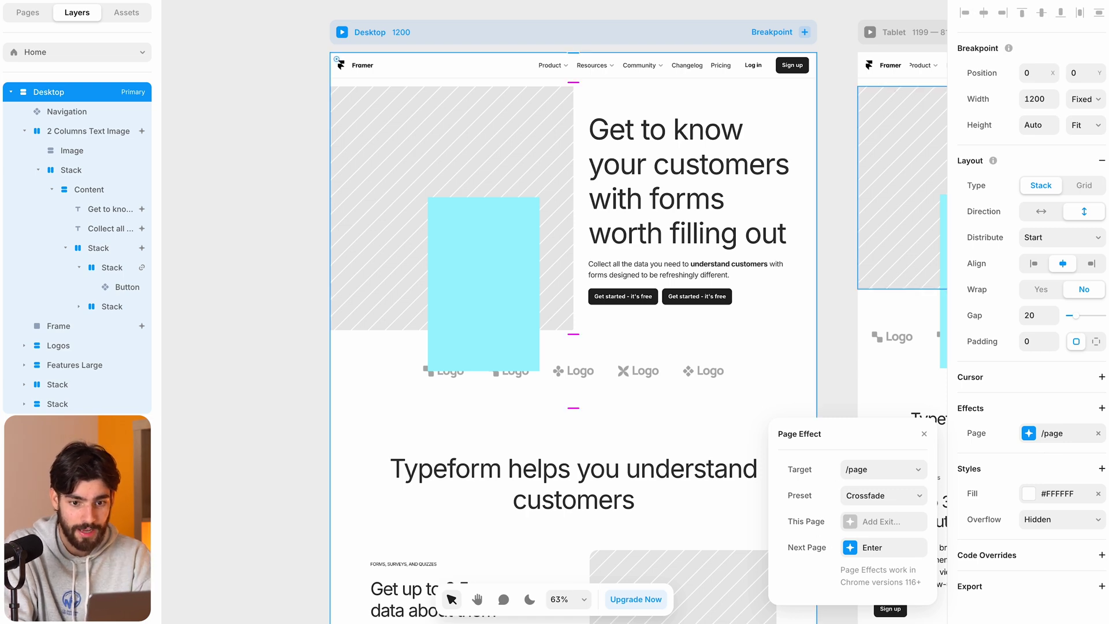
Preview the Home page and follow the first hero button to check the Crossfade transition to page 2
key("super+p")
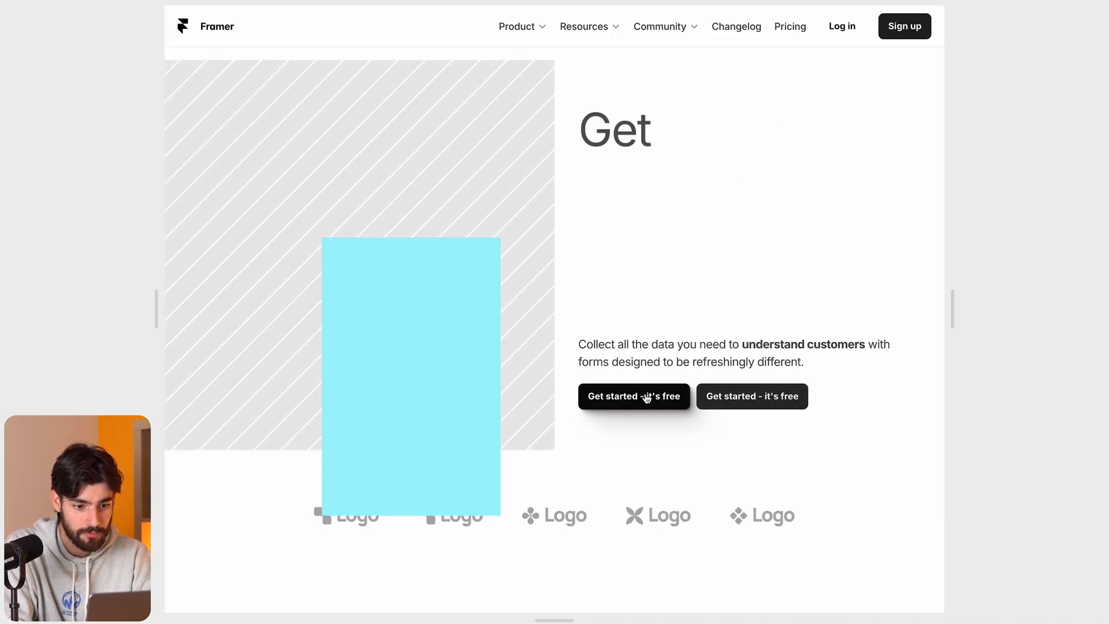
left_click(646, 398)
key("Escape")
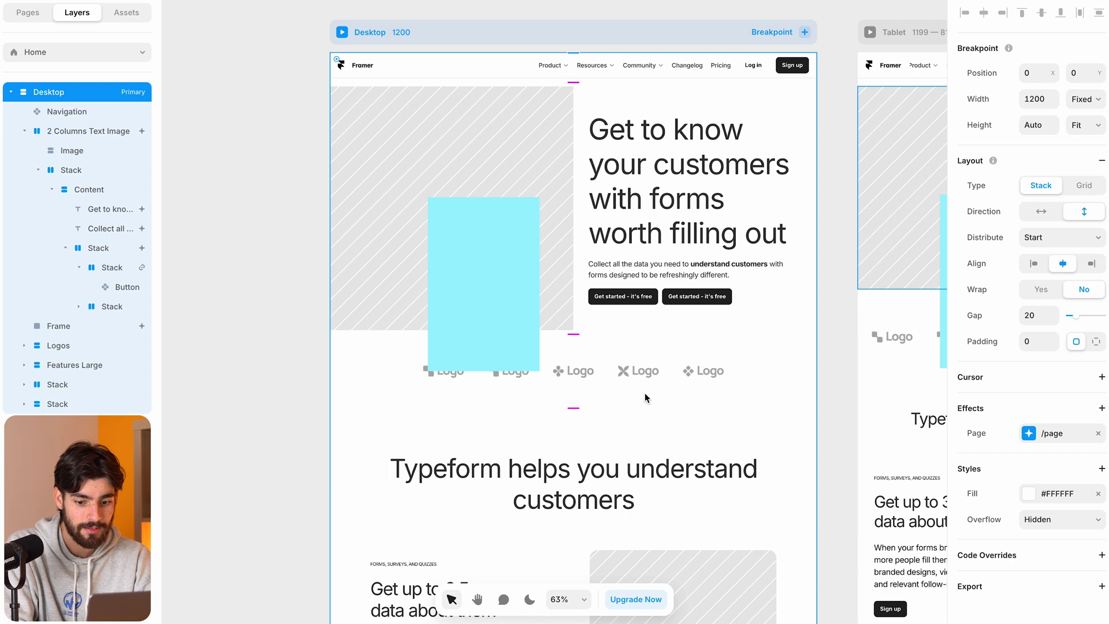
Set the page effect's preset to Slide Left and preview the transition through the first hero button
left_click(1056, 438)
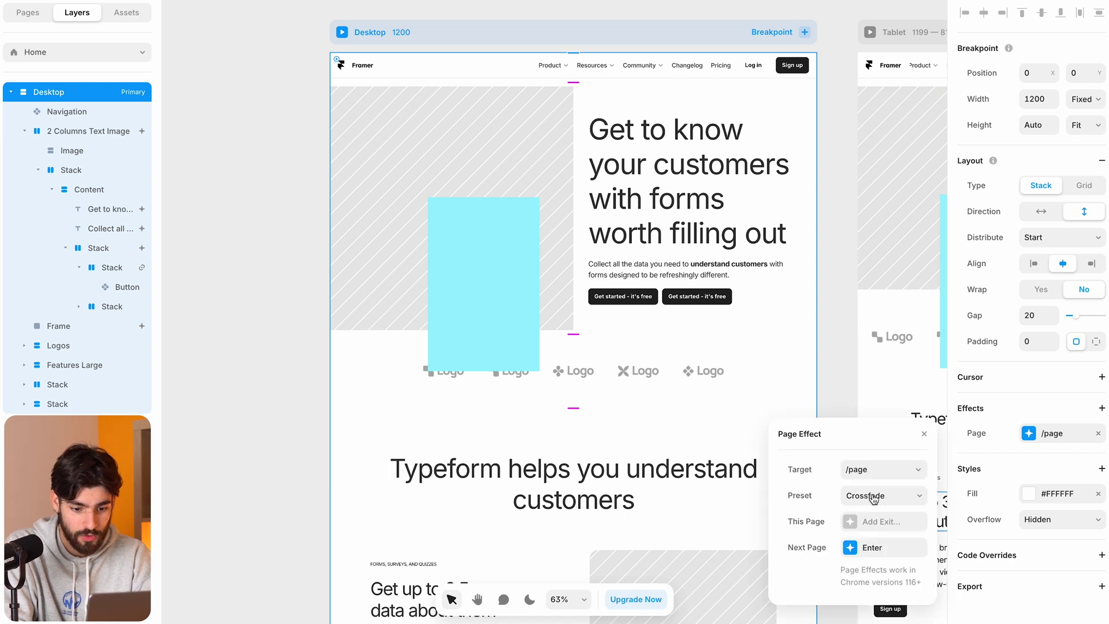
left_click(888, 507)
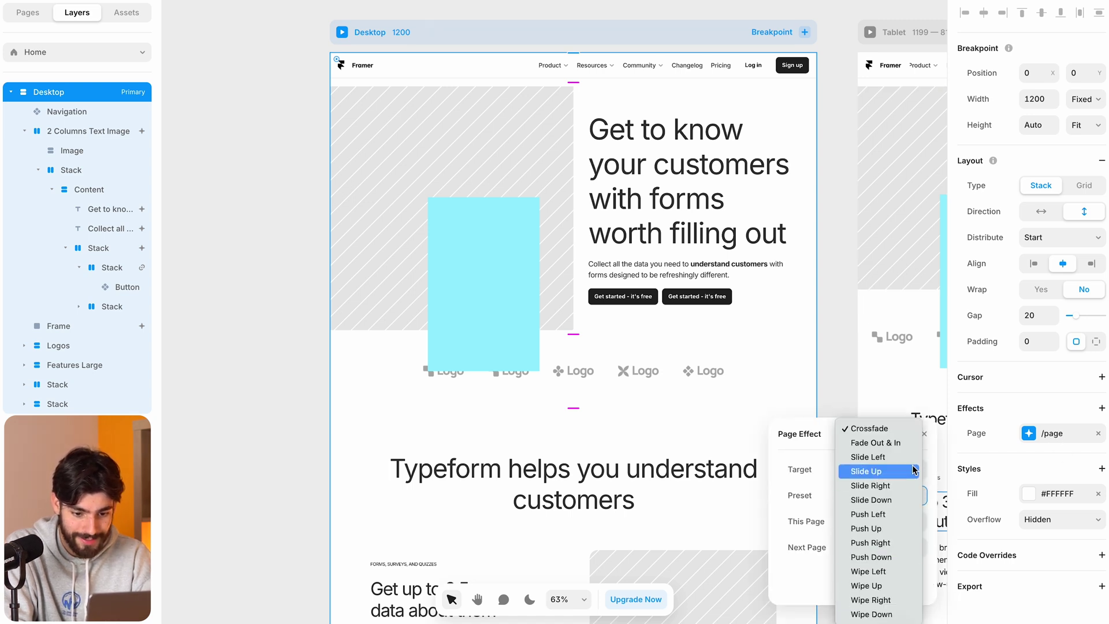
left_click(899, 456)
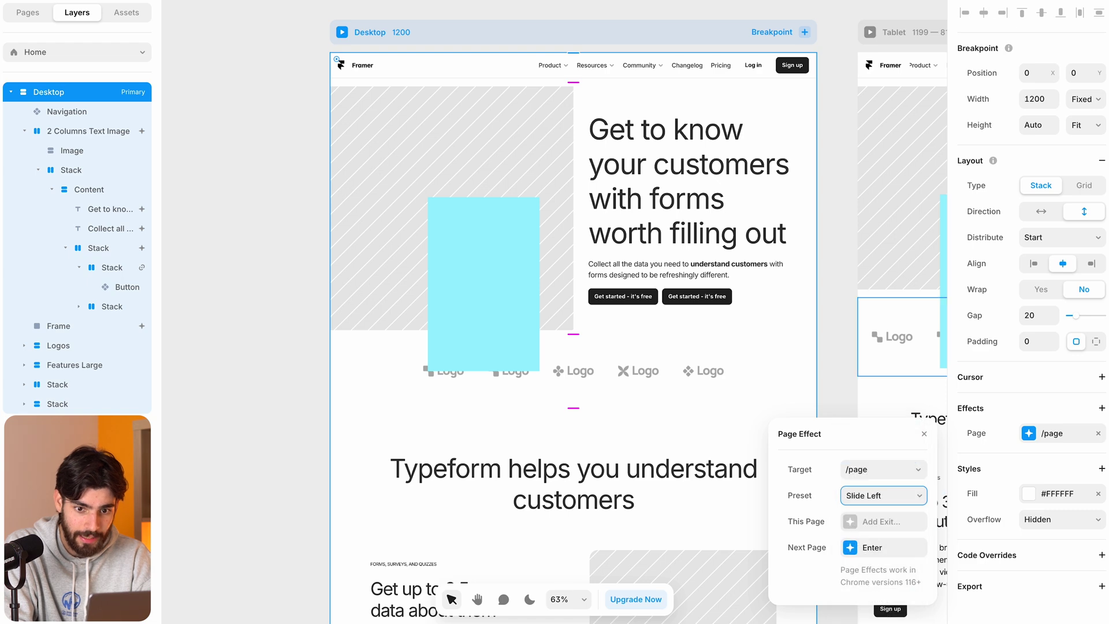
key("super+p")
left_click(668, 394)
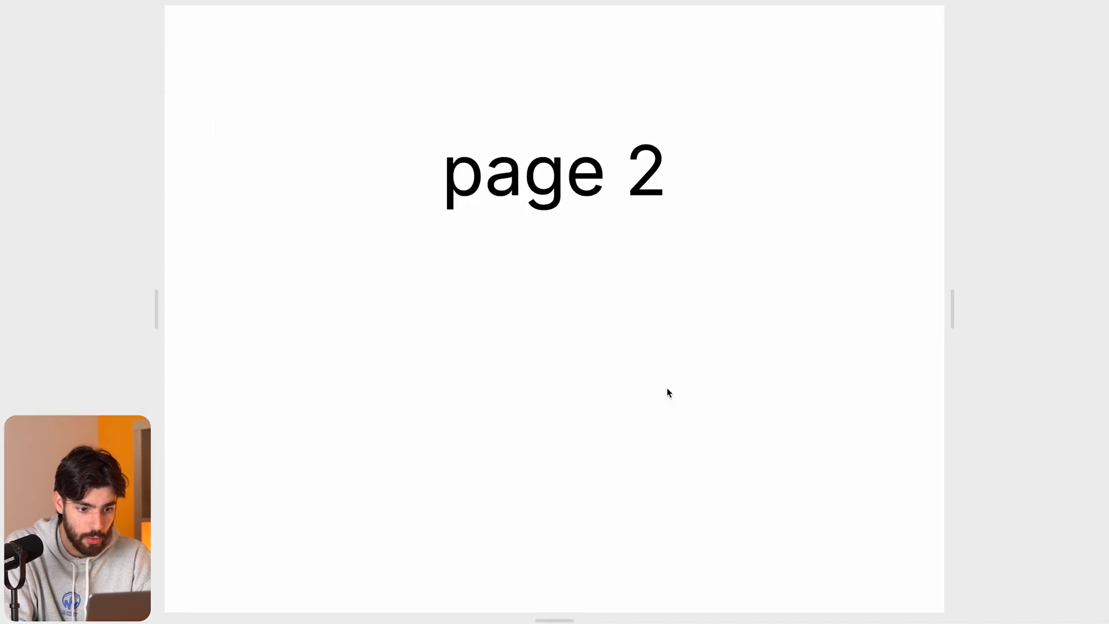
key("Escape")
Set the Slide Left effect's next-page transition time to 5.3 s and preview the slide to page 2
left_click(1042, 440)
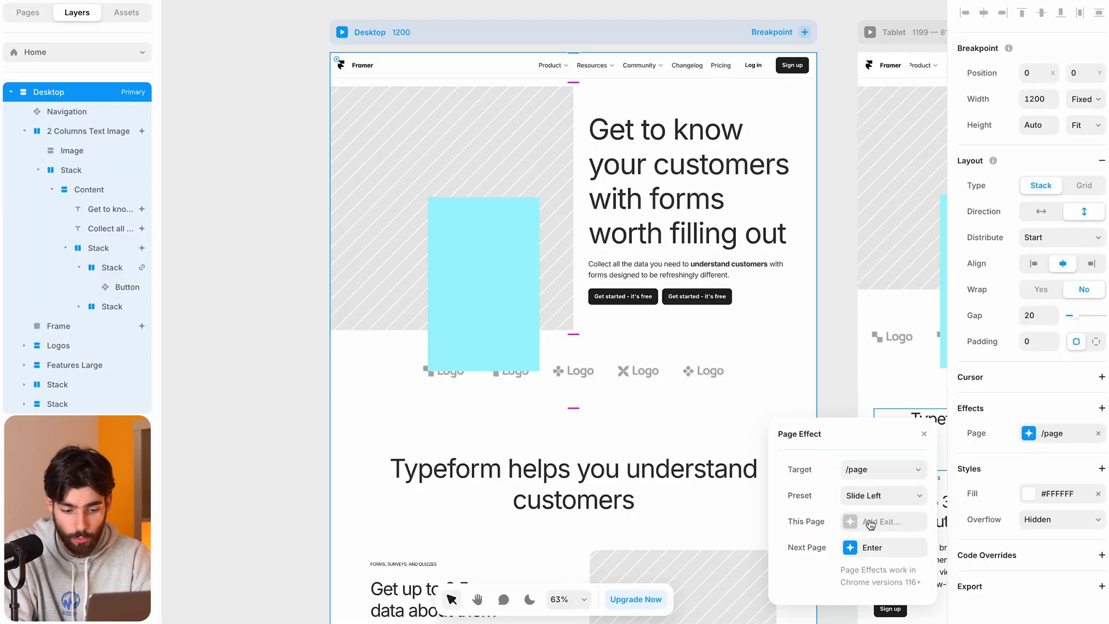
left_click(882, 500)
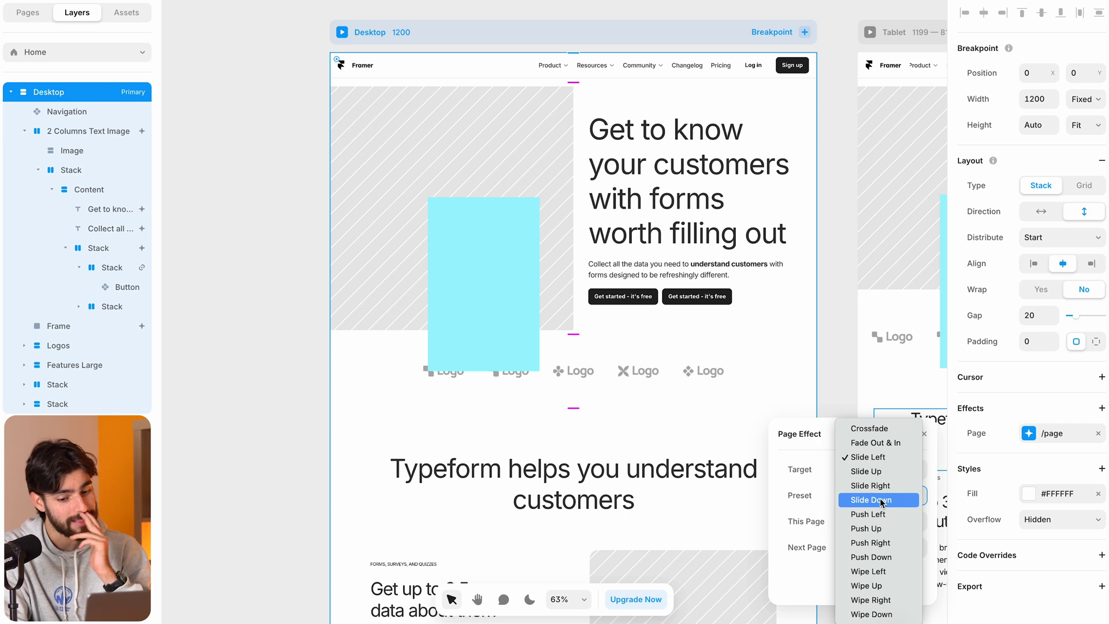
left_click(817, 460)
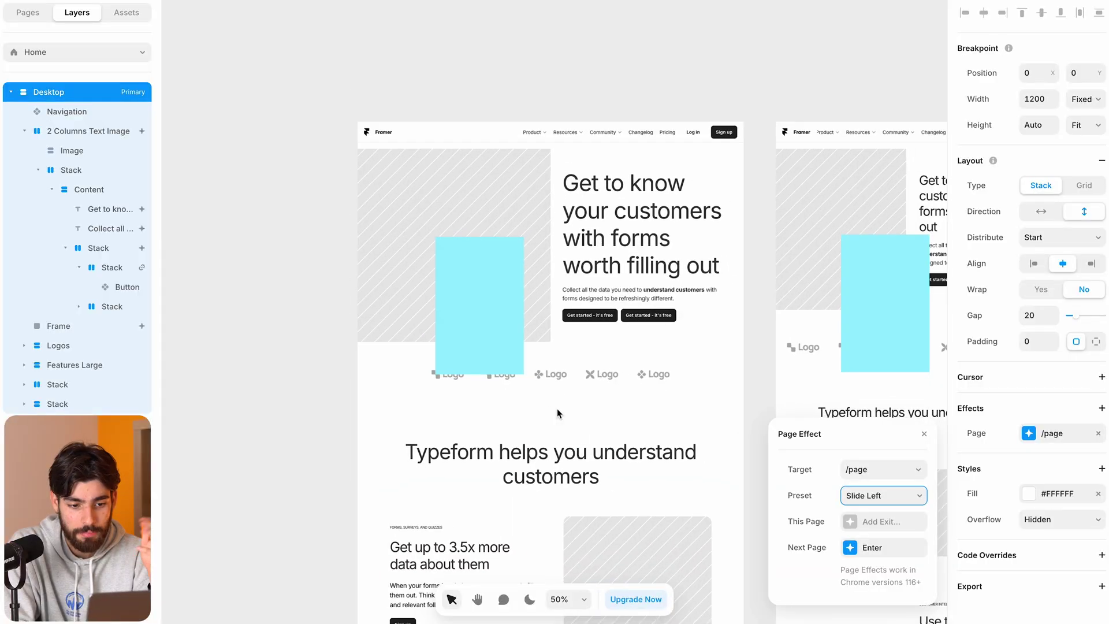
scroll(557, 414, "right", 2)
scroll(557, 413, "down", 1)
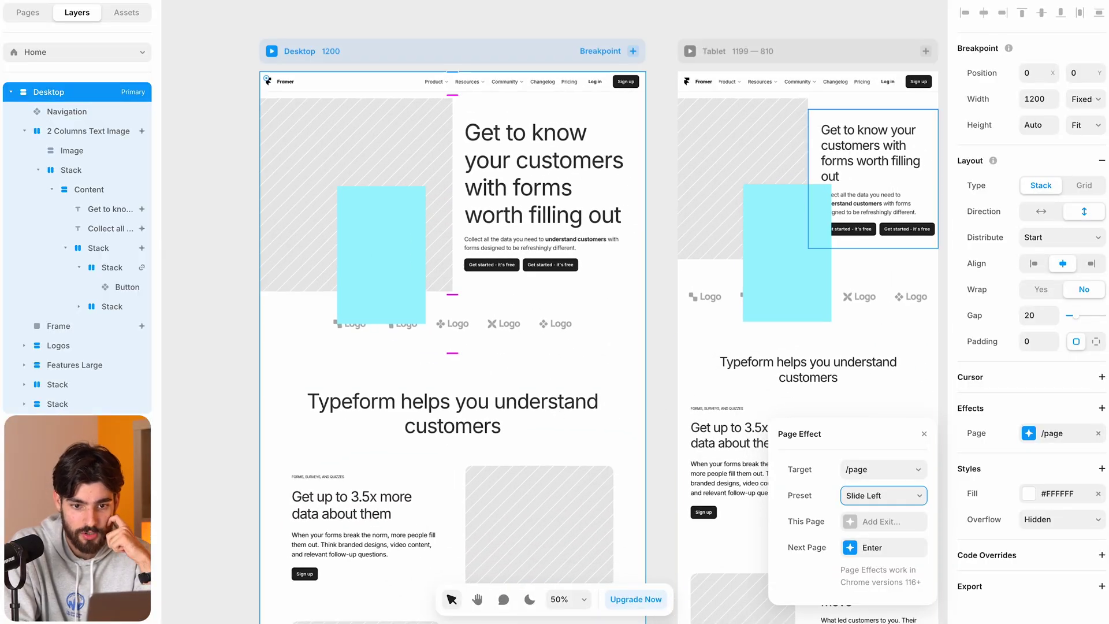
left_click(863, 547)
left_click(866, 597)
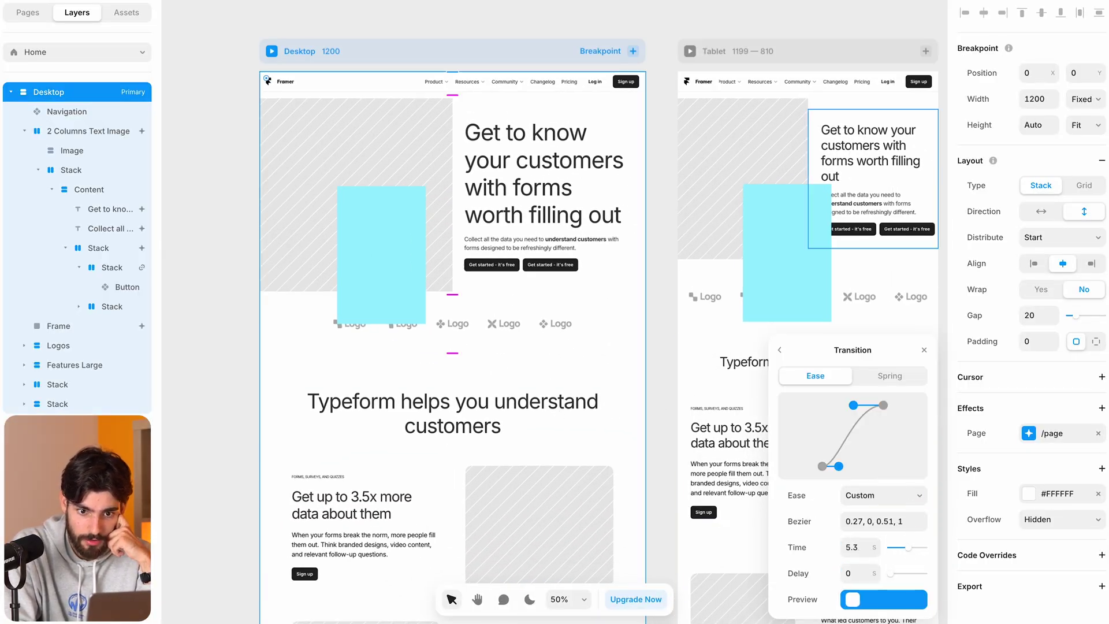
key("super+p")
left_click(619, 403)
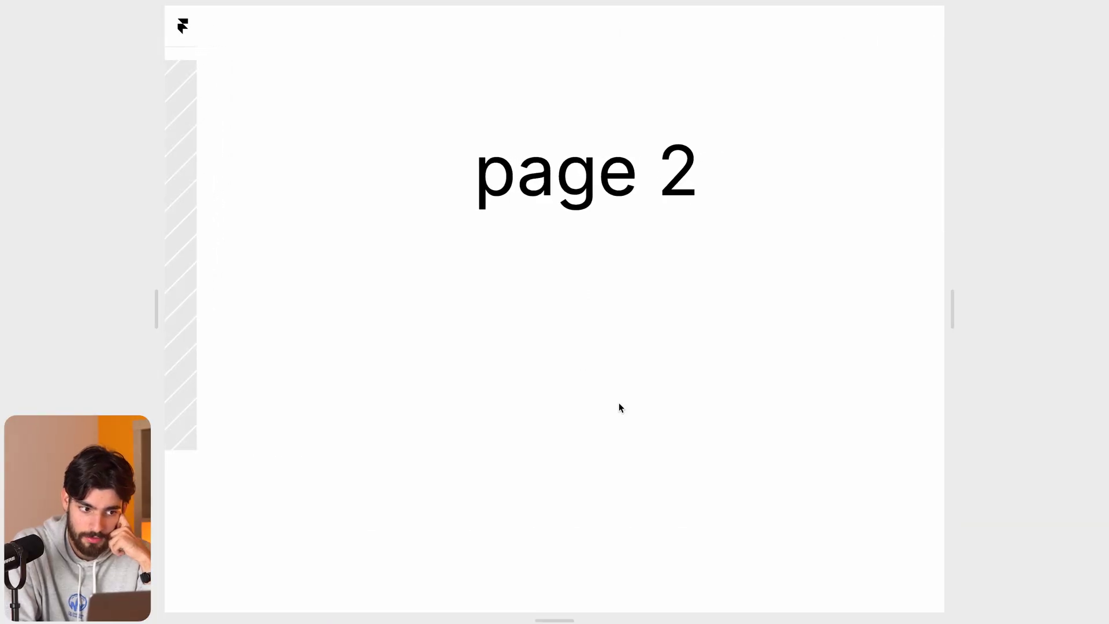
key("Escape")
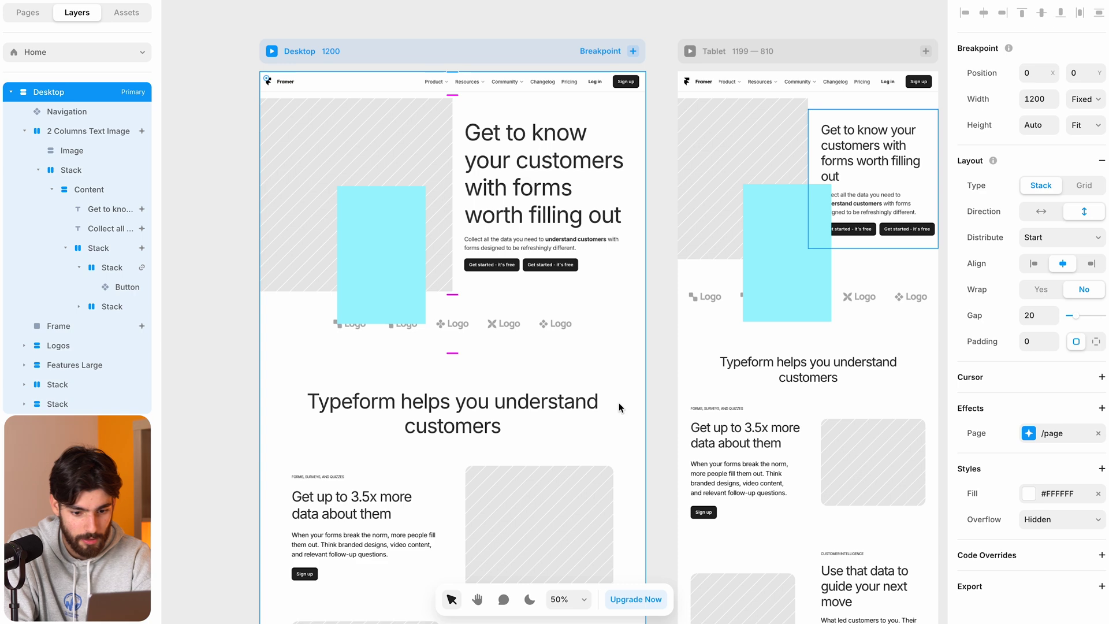
Set the next-page transition time to 0.8 s and switch the page effect's preset back to Crossfade
left_click(1047, 441)
left_click(871, 543)
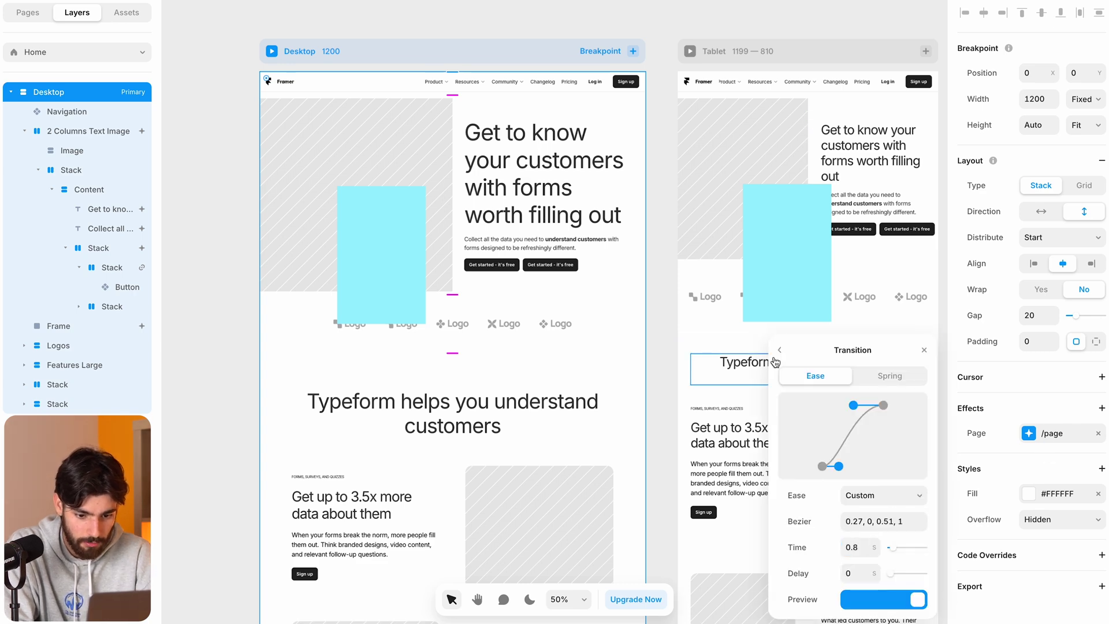
left_click(779, 352)
left_click(782, 410)
left_click(883, 495)
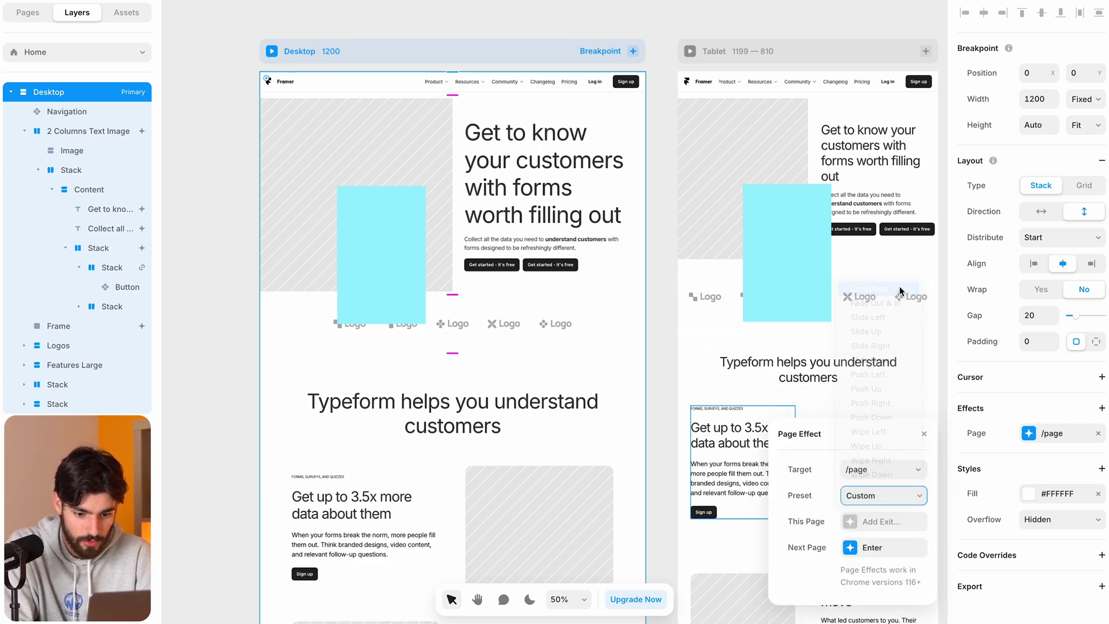
Preview the Crossfade to page 2 with a longer enter transition, and set its transition time to 2.2 s
left_click(880, 548)
left_click(869, 599)
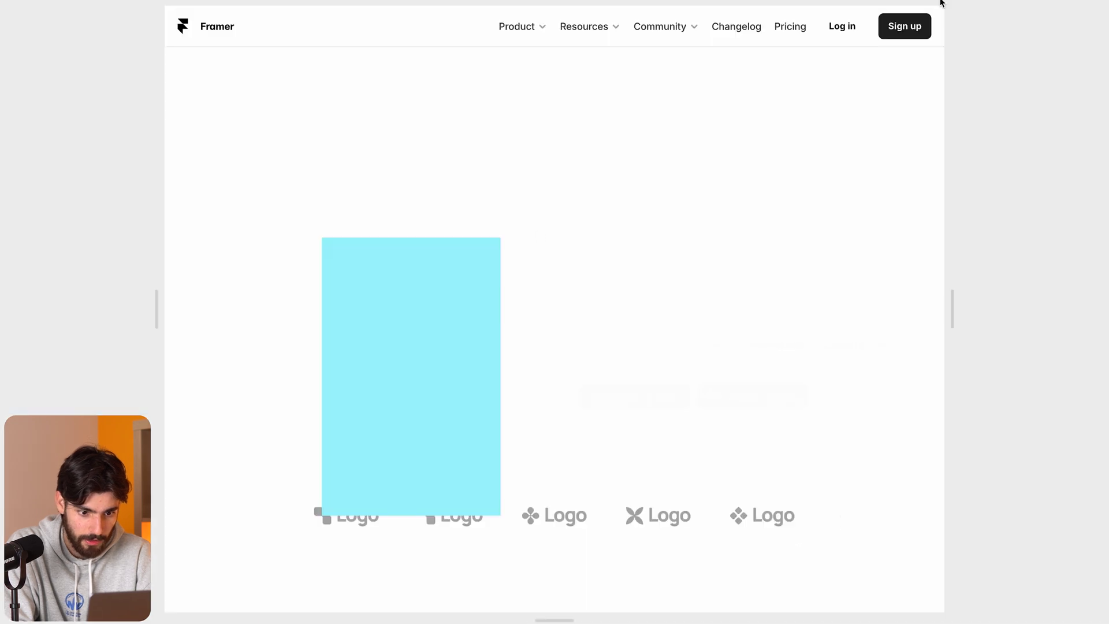
left_click(639, 394)
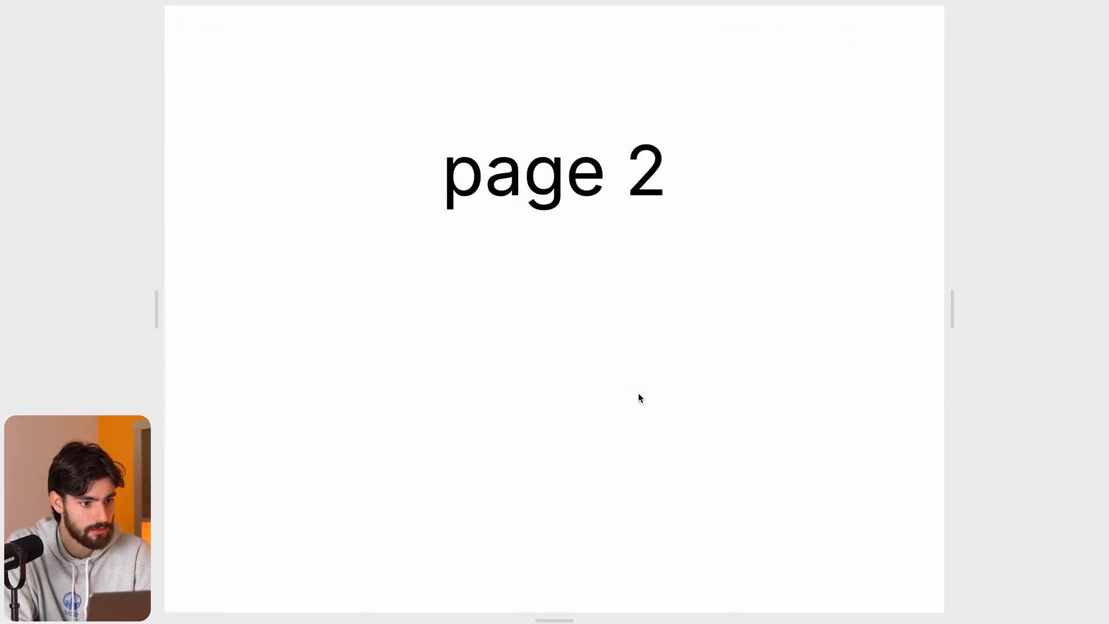
left_click(1041, 437)
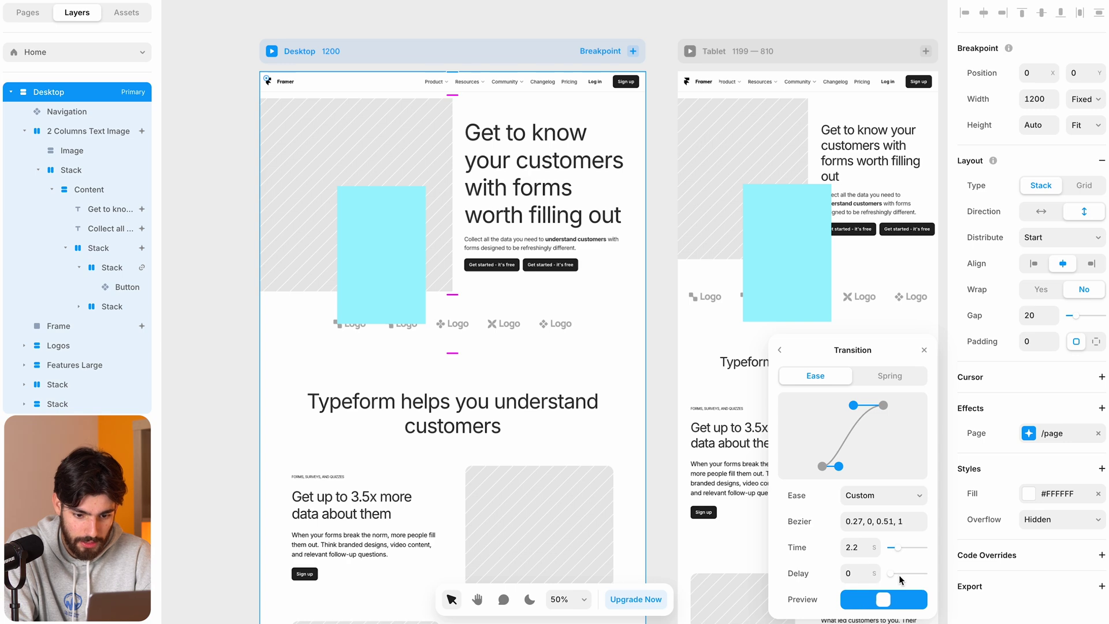
left_click(782, 350)
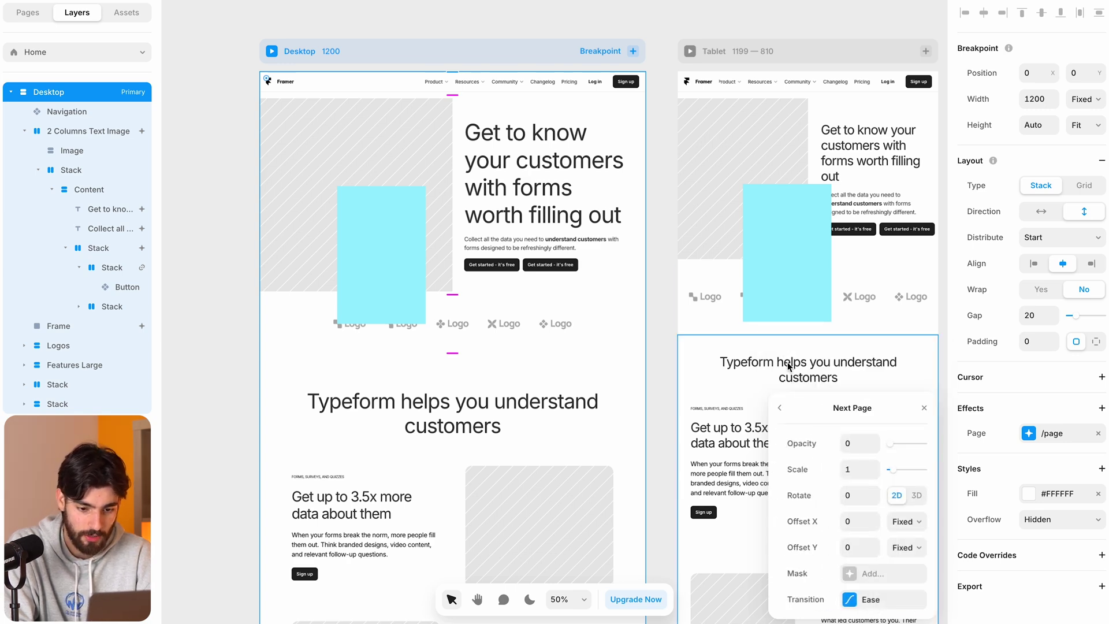
left_click(781, 412)
key("Escape")
key("Escape")
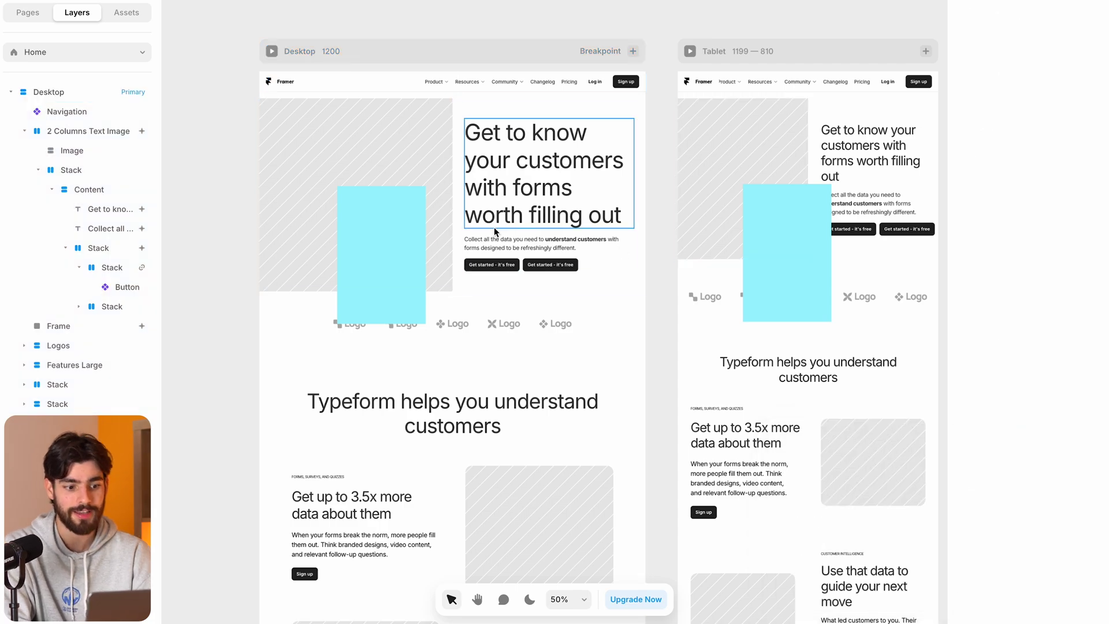
Switch to the Helga website in the browser and reload its project page to examine the text appear effects
left_click(403, 277)
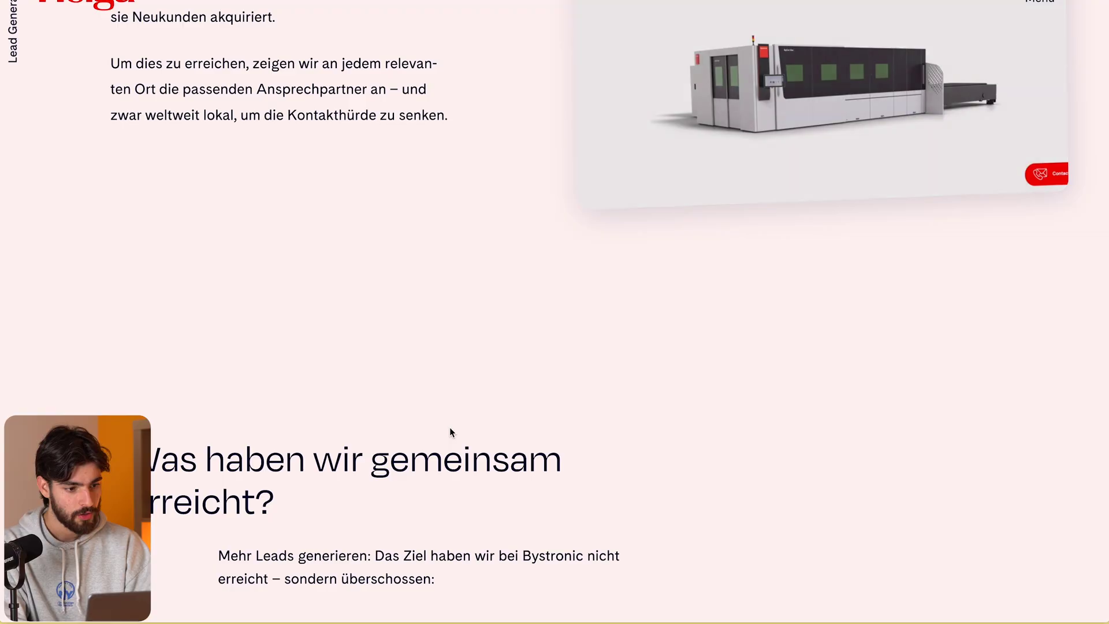
scroll(449, 427, "up", 15)
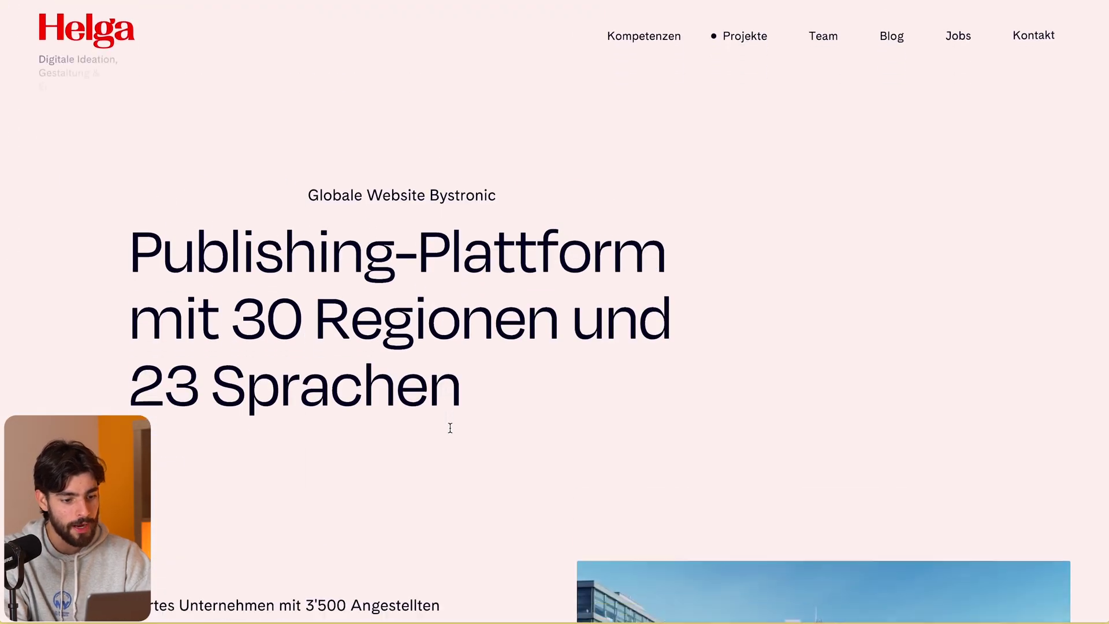
scroll(450, 427, "down", 1)
key("super+r")
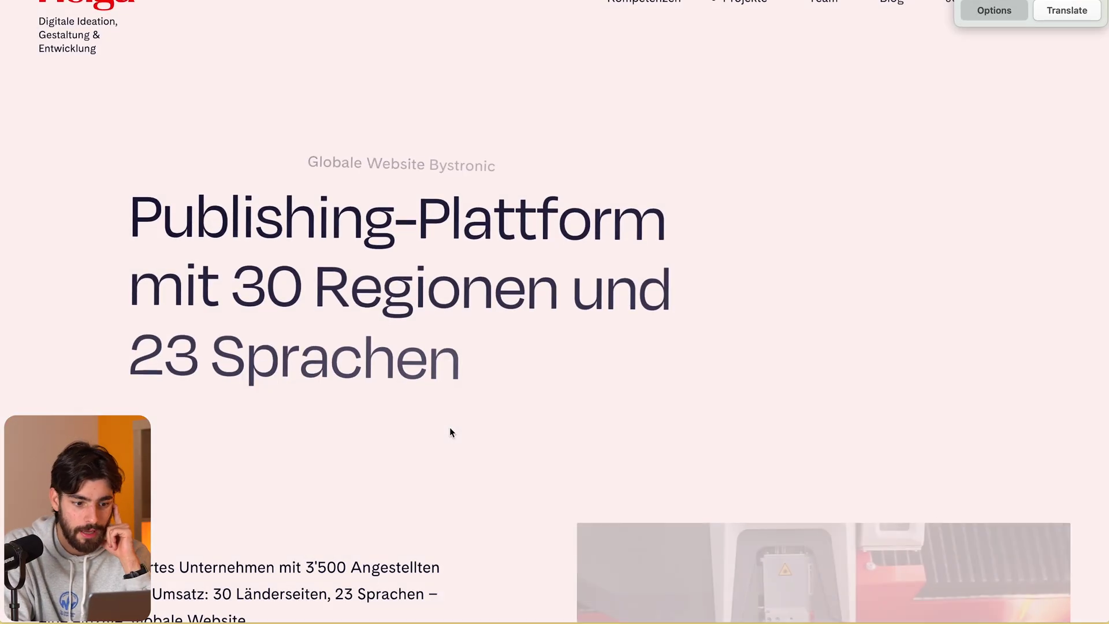
Open the Keikku website and scroll through it from the sign-up section to the hero to examine its effects
mouse_move(2, 256)
left_click(88, 286)
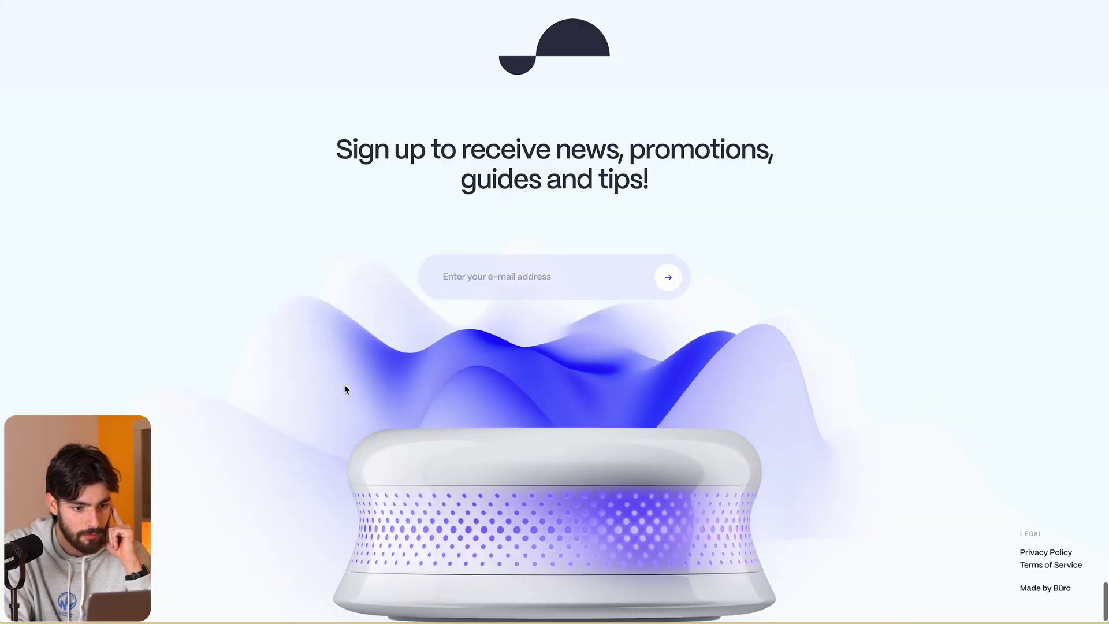
scroll(345, 388, "up", 10)
scroll(346, 389, "up", 15)
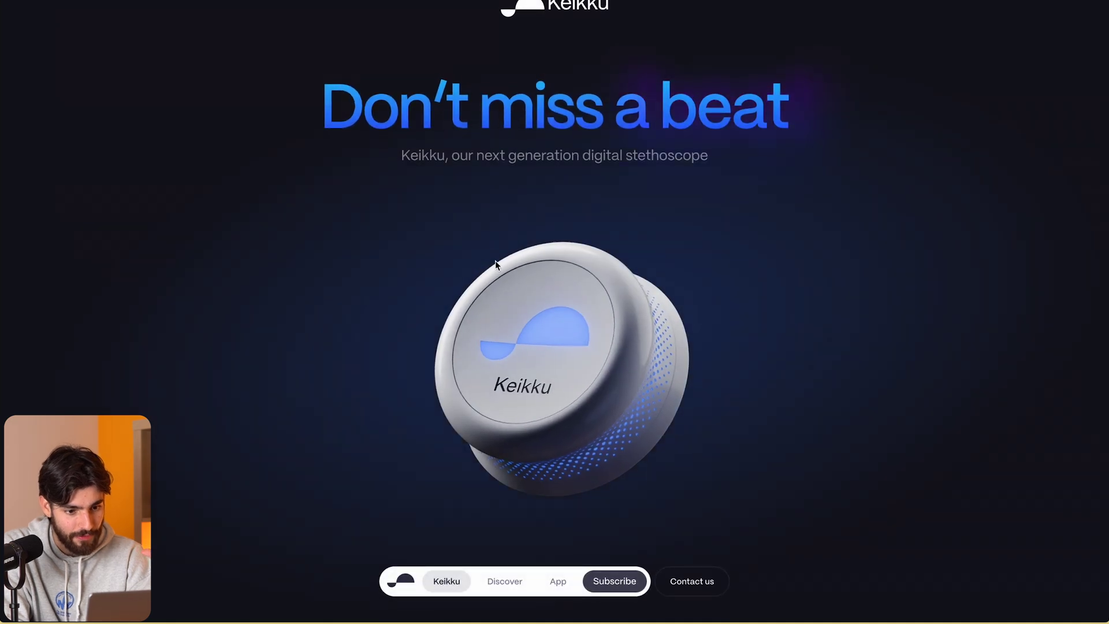
scroll(495, 261, "down", 3)
scroll(494, 260, "down", 3)
Return to the Helga project page to examine its scroll effects, and compare the cyan frame's scroll effect in the Framer preview
key("super+alt+Down")
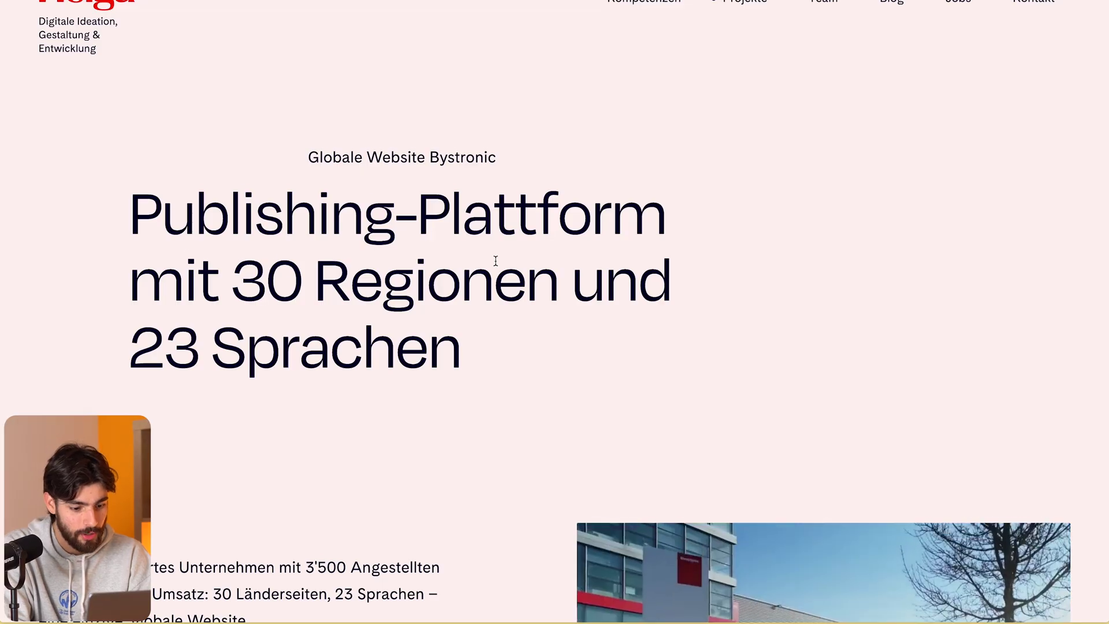
key("super+alt+Down")
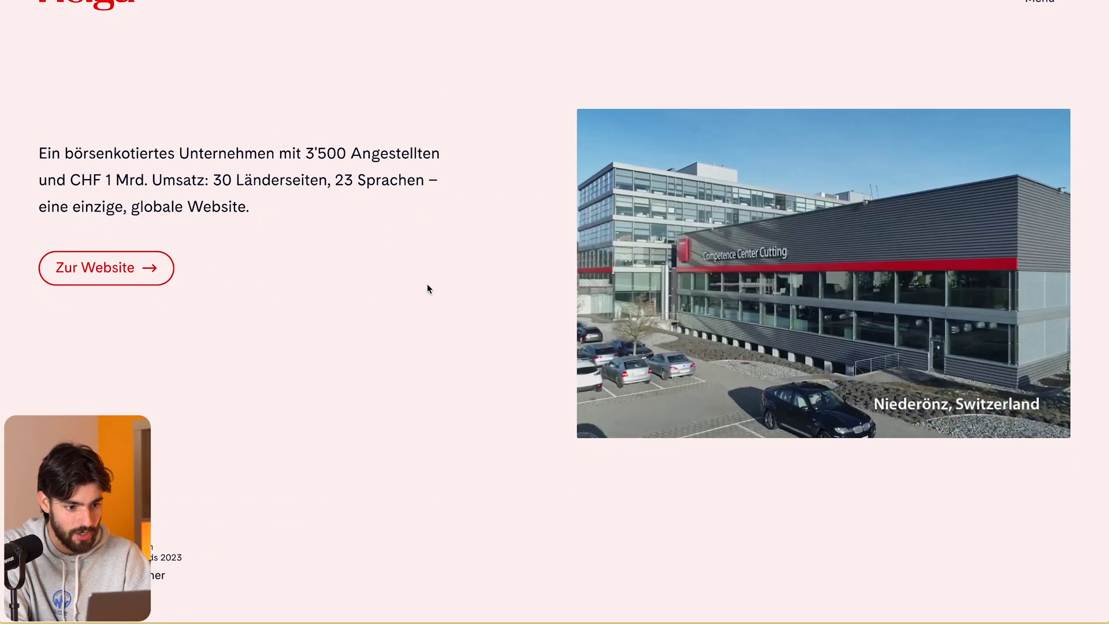
scroll(427, 284, "down", 20)
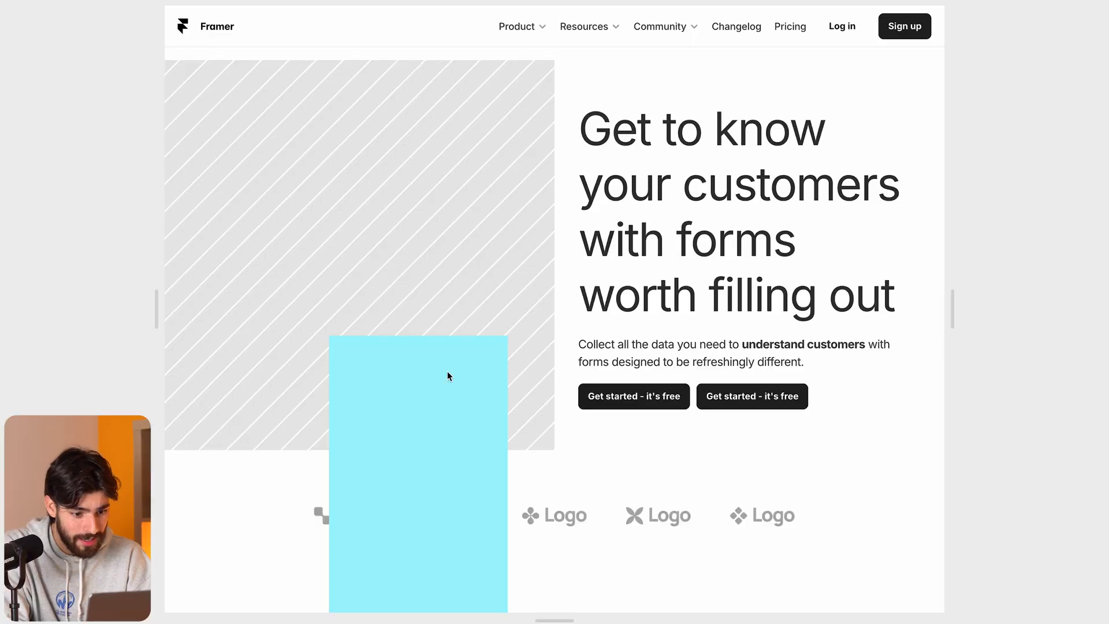
scroll(447, 376, "down", 3)
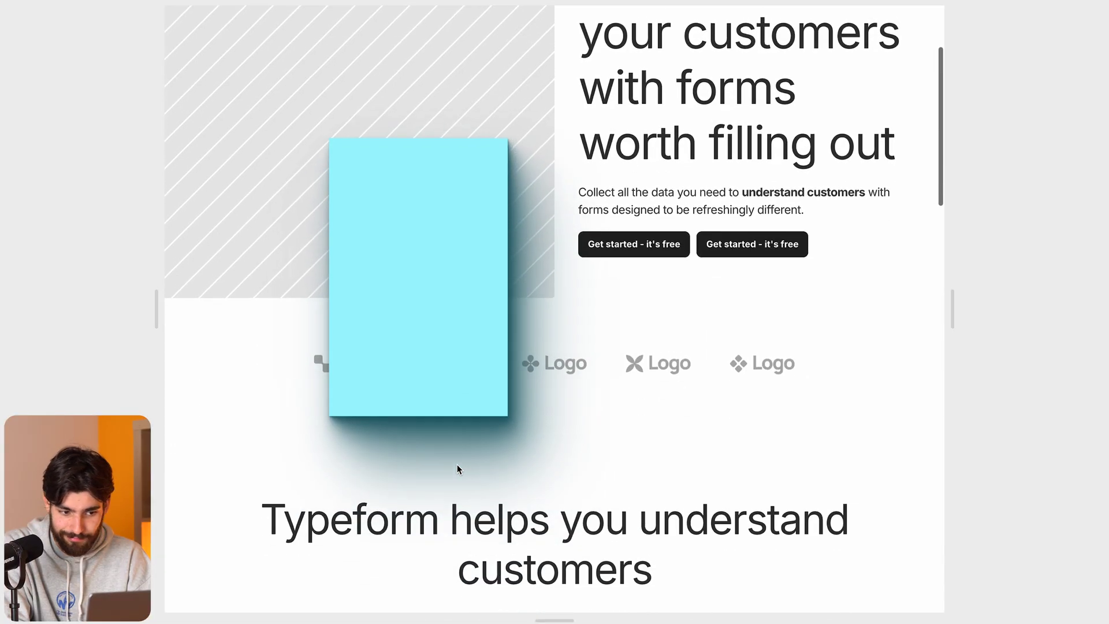
Preview the cyan frame's scroll speed effect, the Get started button's hover effect and the transition to page 2, and exit the preview
scroll(458, 469, "up", 2)
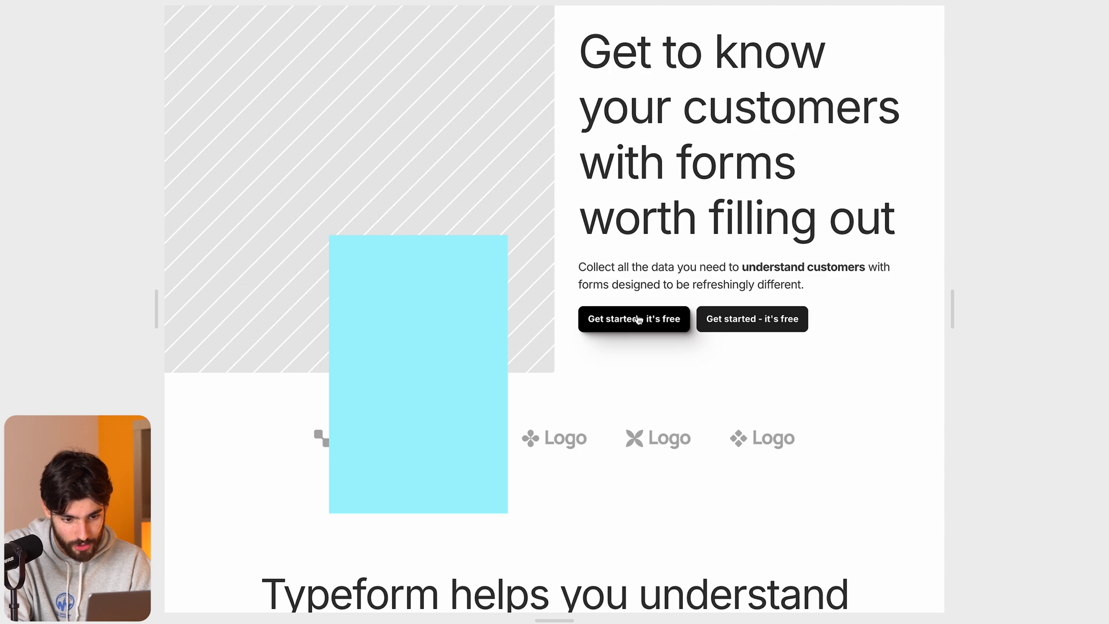
scroll(701, 327, "down", 10)
scroll(715, 284, "up", 12)
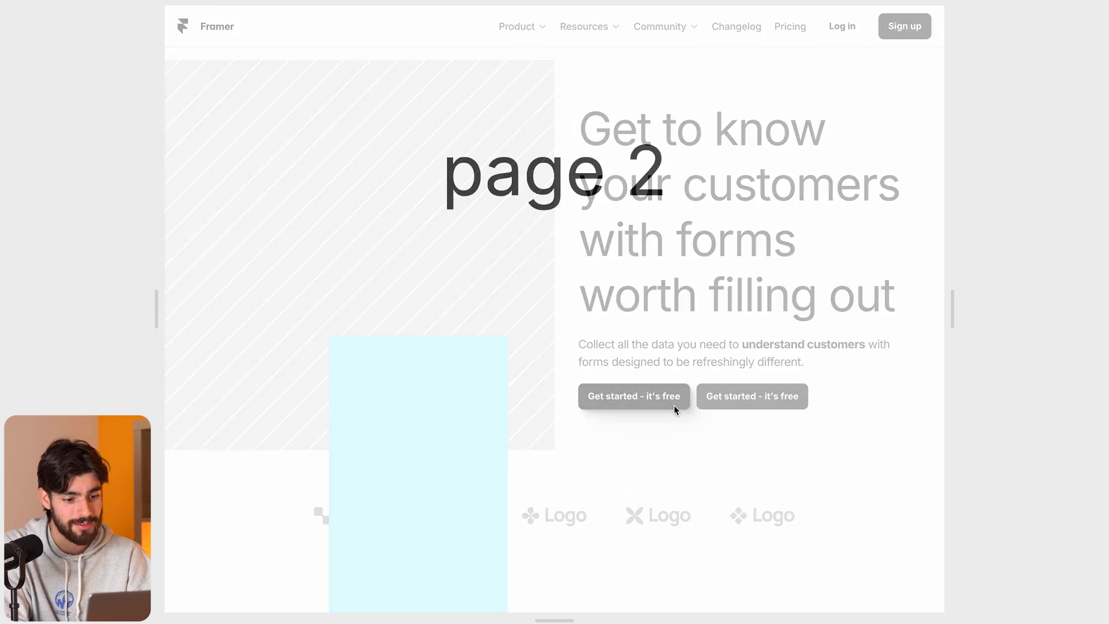
key("Escape")
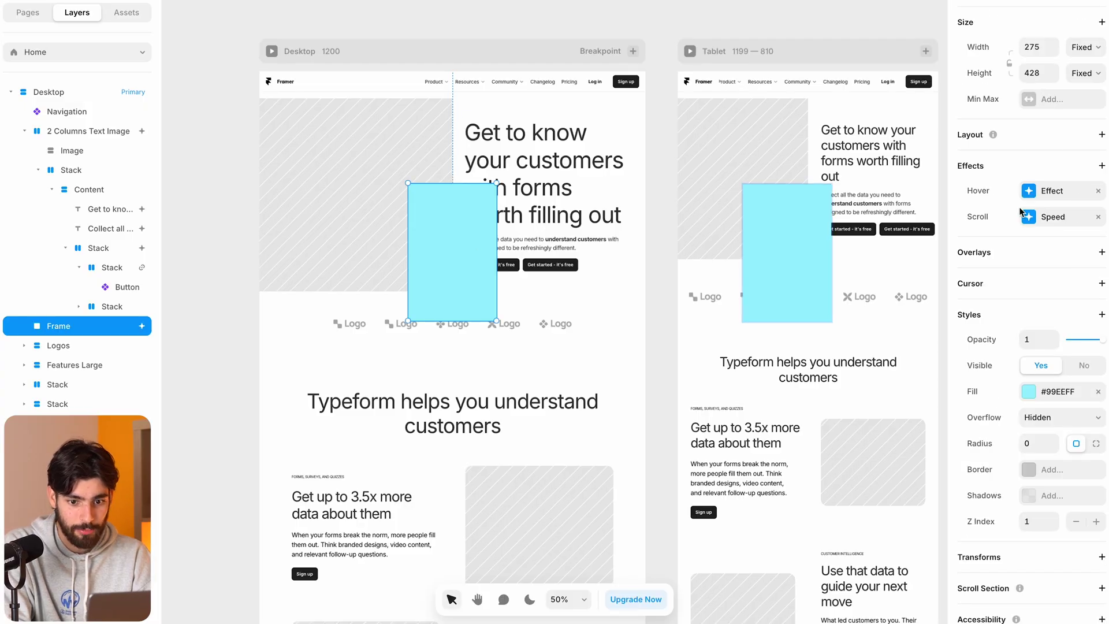
scroll(1020, 212, "up", 4)
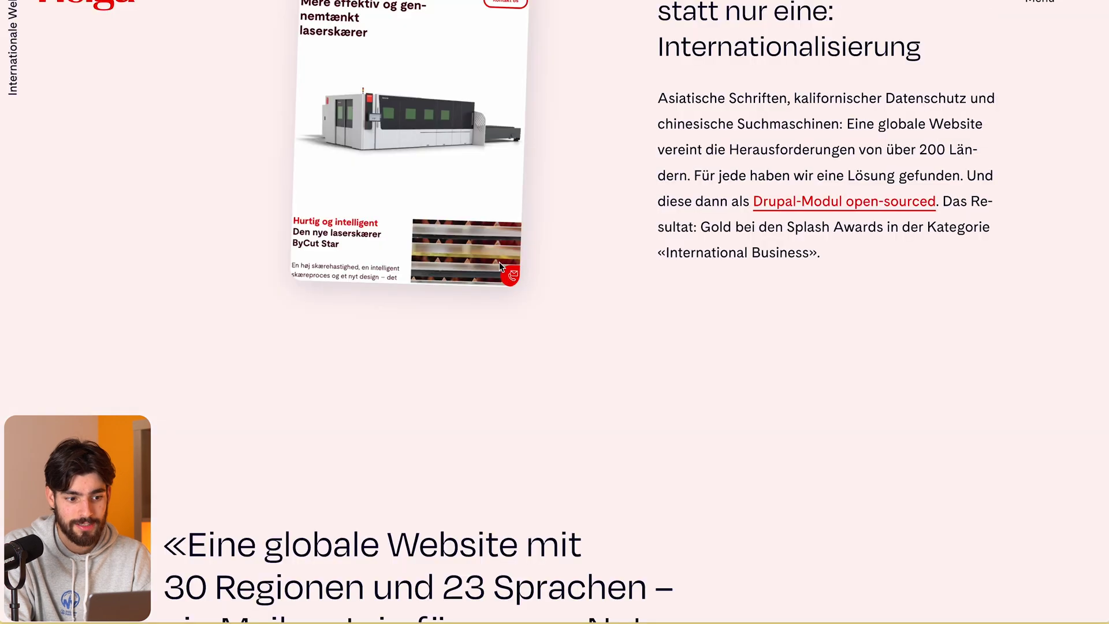
Switch to the Helga website and examine the scroll effects from the Internationalisierung section down to the Bystronic integrations diagram
scroll(469, 263, "down", 10)
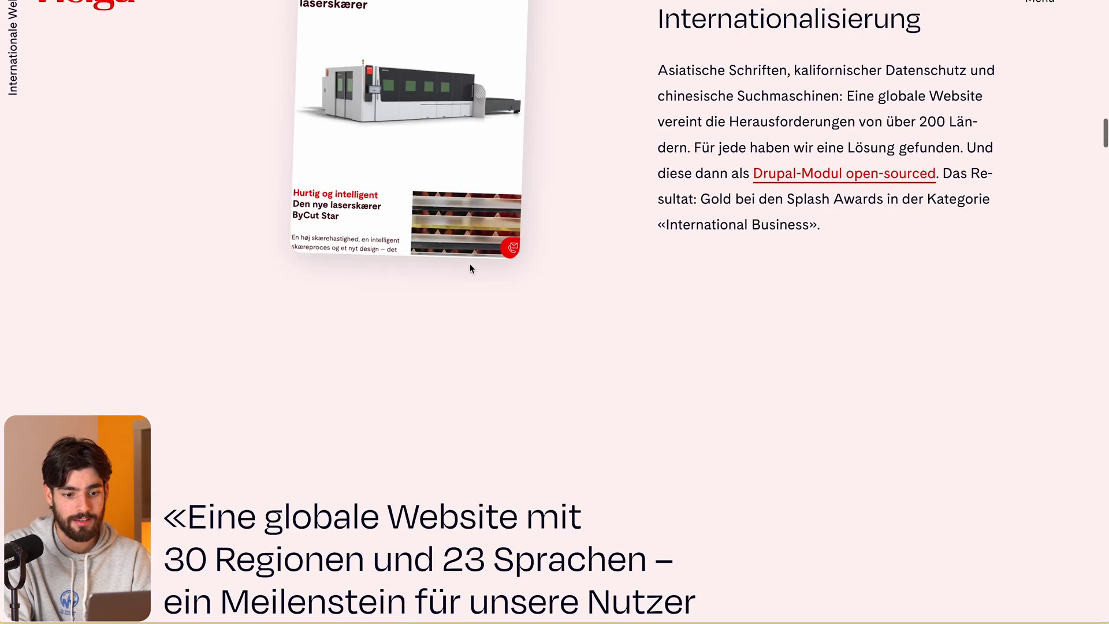
scroll(469, 265, "down", 10)
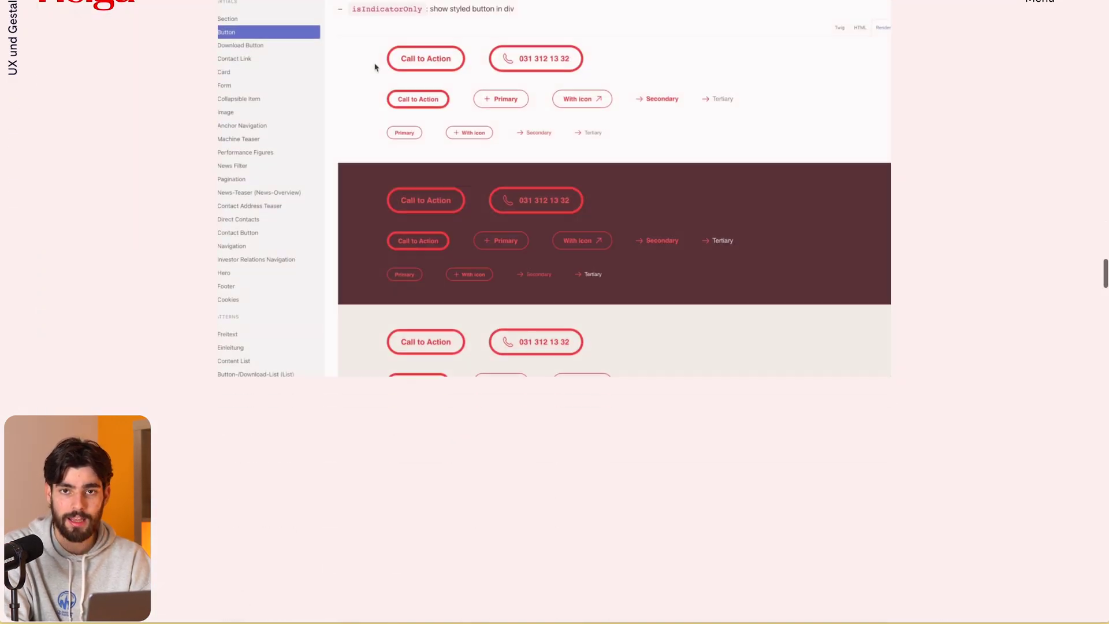
scroll(468, 264, "down", 20)
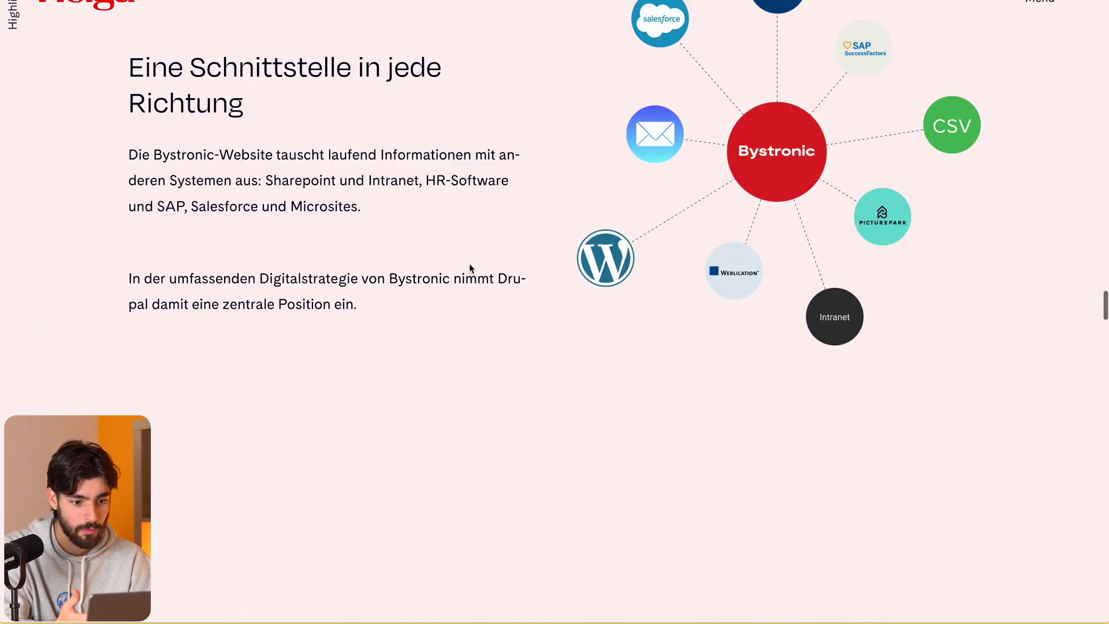
scroll(469, 264, "down", 2)
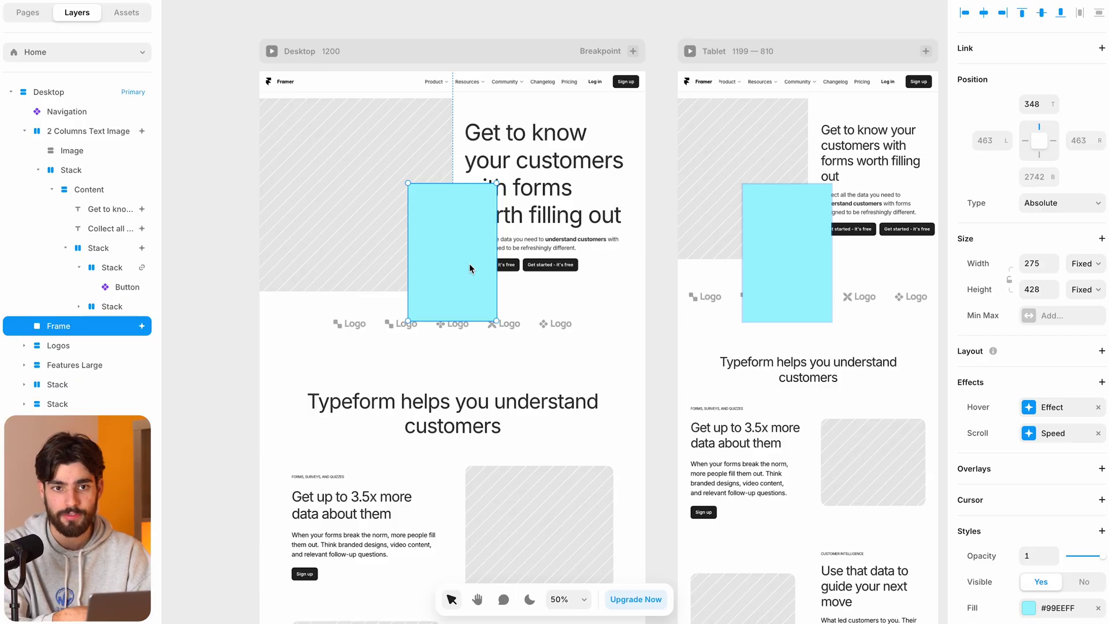
Select the Desktop breakpoint on the Home page in Framer instead of the cyan frame
scroll(469, 263, "down", 3)
key("Escape")
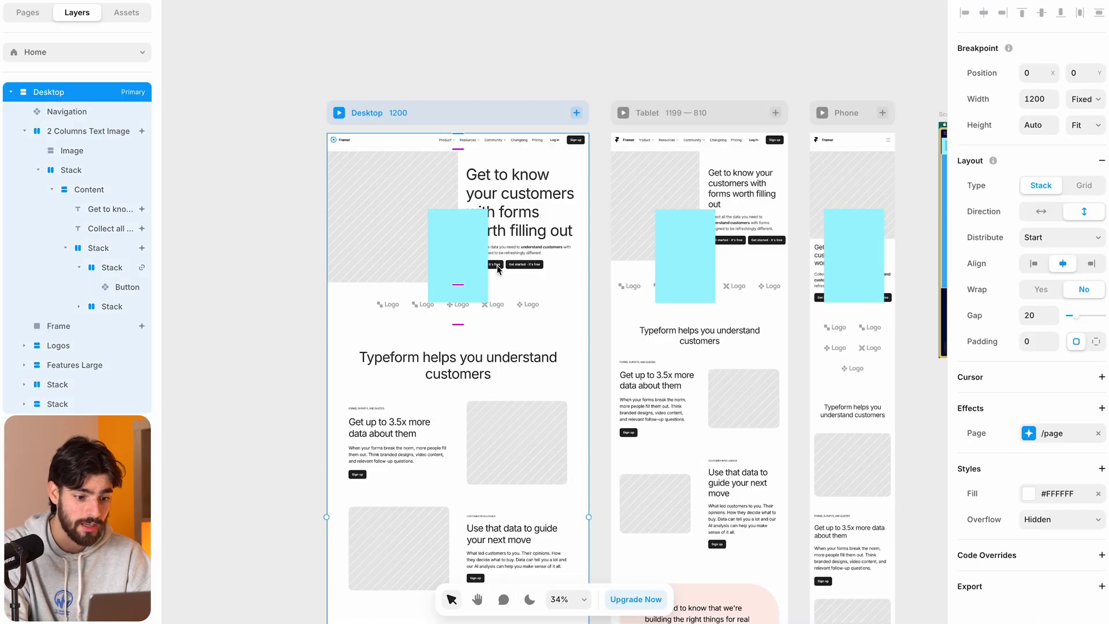